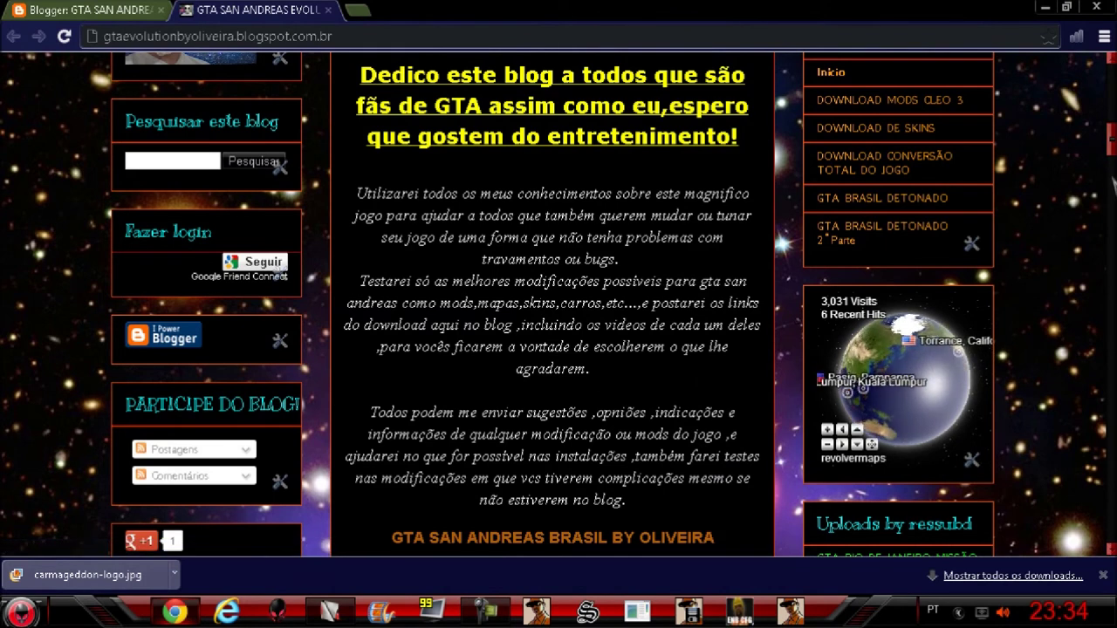
Look over the blog's home page and open the DOWNLOAD CONVERSÃO TOTAL DO JOGO page from its index.
scroll(1091, 515, "down", 20)
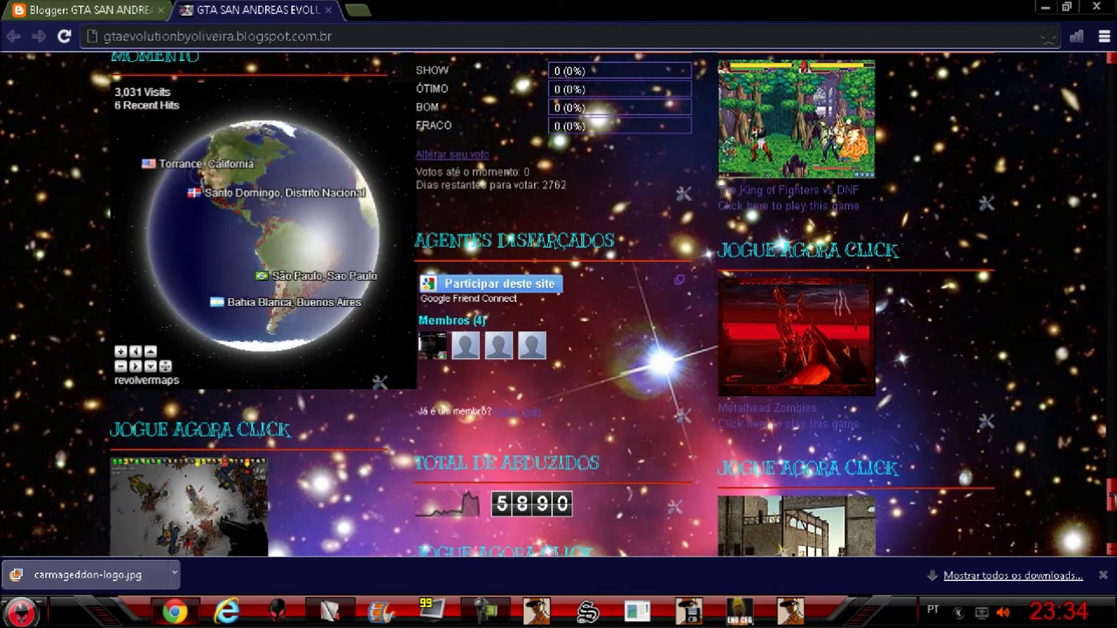
scroll(1074, 170, "up", 15)
scroll(1073, 171, "up", 10)
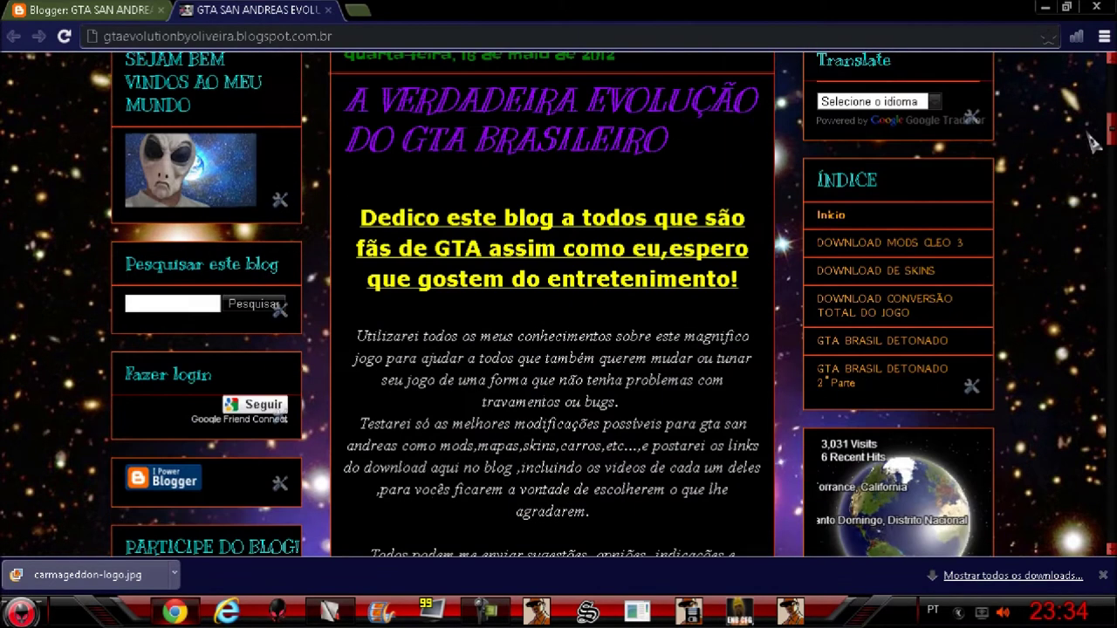
left_click(864, 311)
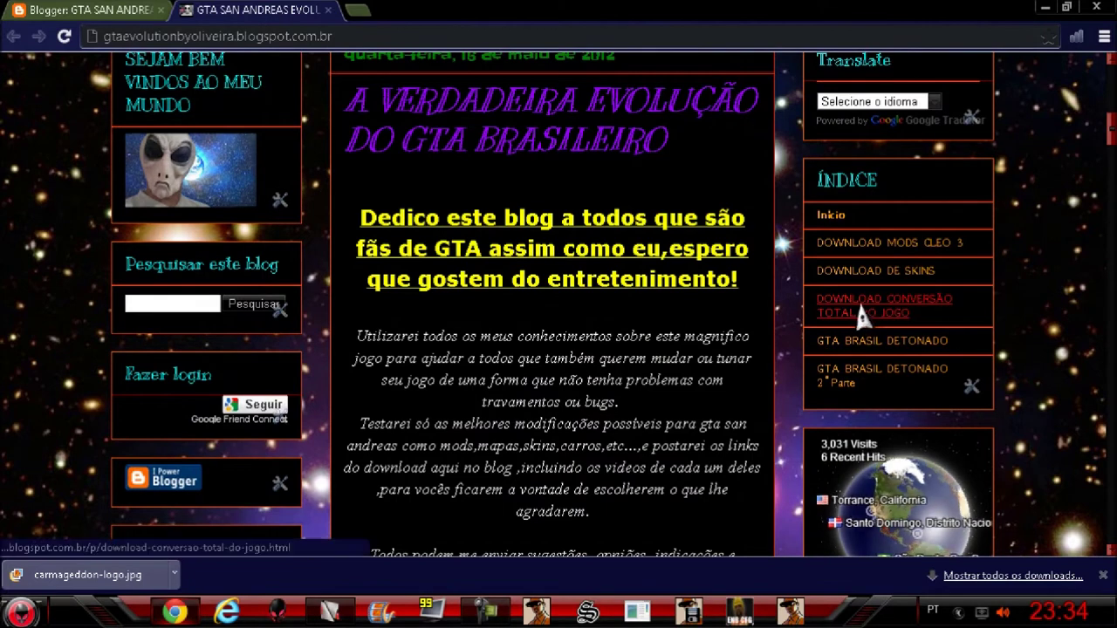
left_click(872, 314)
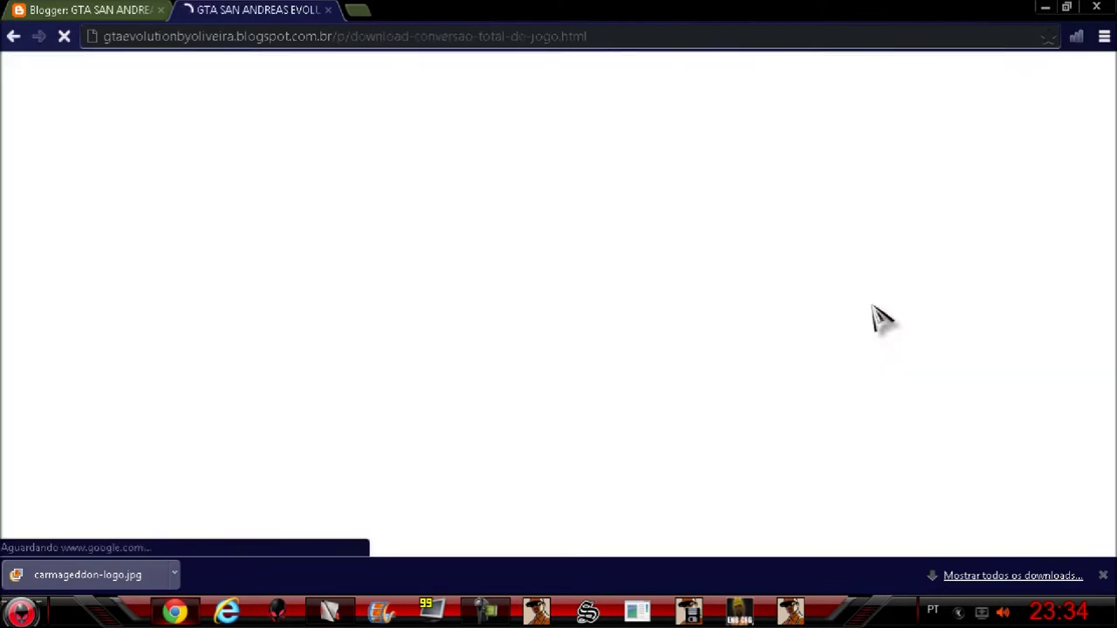
Examine the GTA SA Grandcarma section and its download links for the map, ENBséries+ColorMod and 10x TIME CYC.
scroll(462, 315, "down", 2)
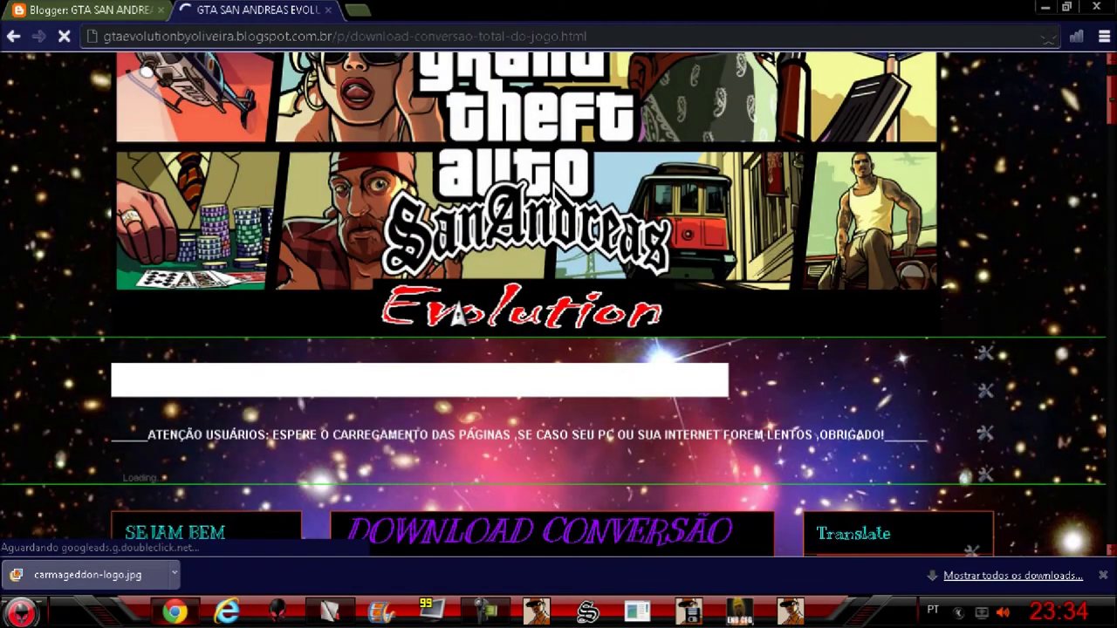
scroll(759, 210, "down", 2)
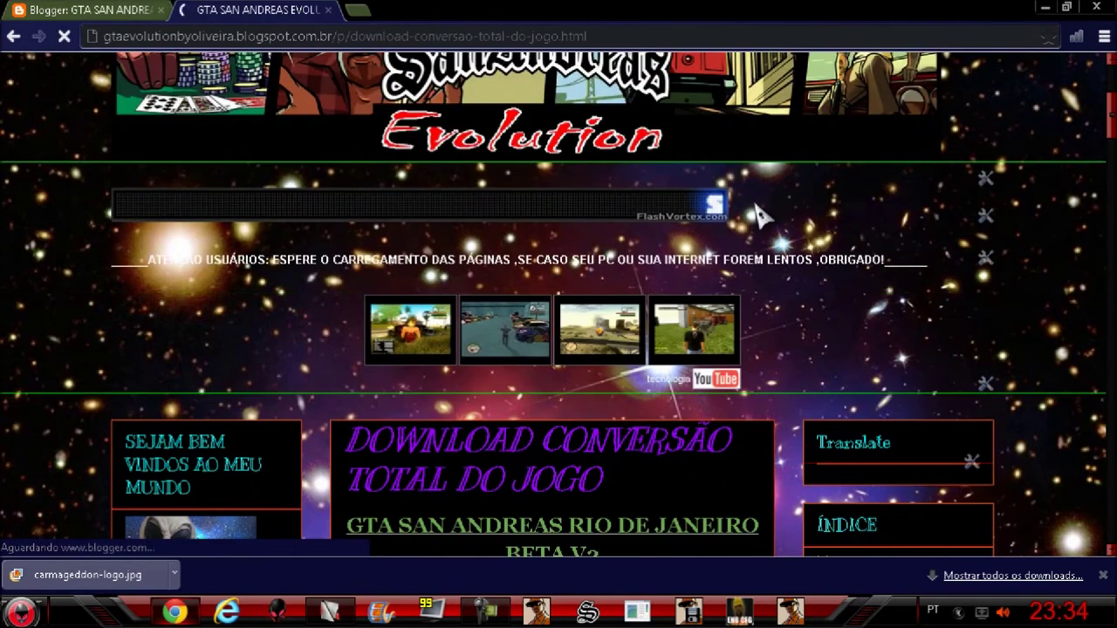
scroll(759, 209, "down", 2)
scroll(759, 214, "down", 5)
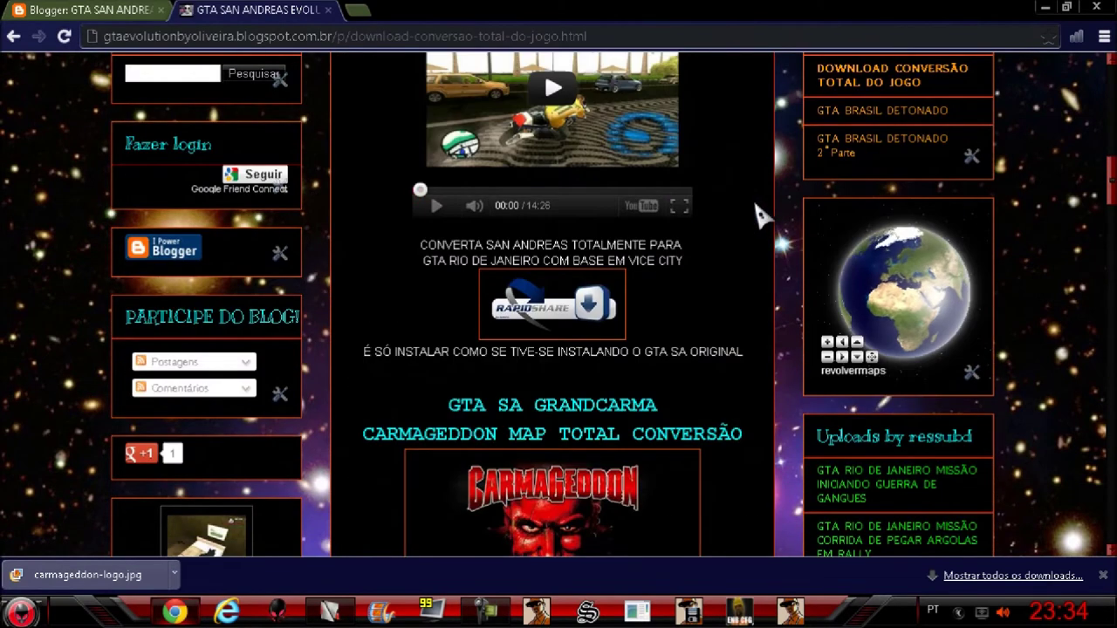
scroll(760, 215, "down", 3)
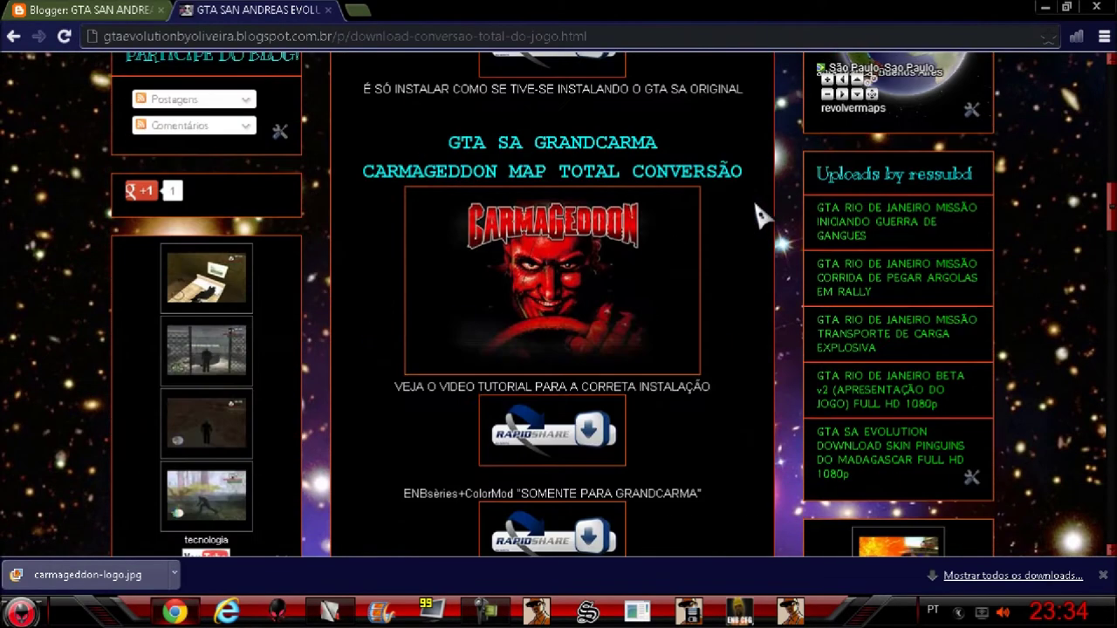
scroll(769, 207, "up", 2)
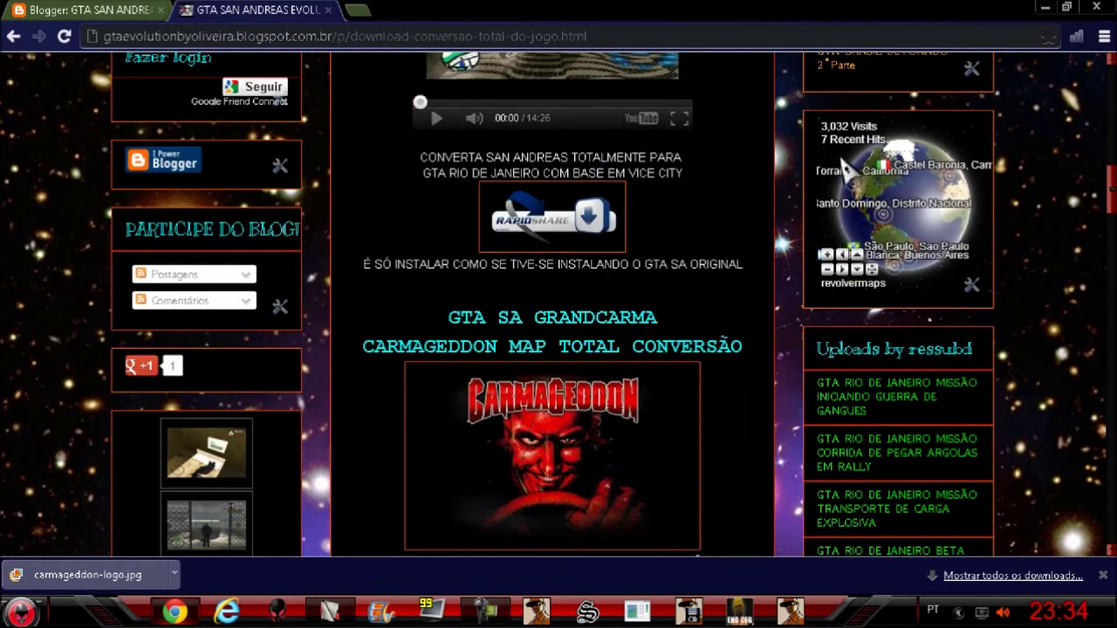
scroll(665, 316, "down", 3)
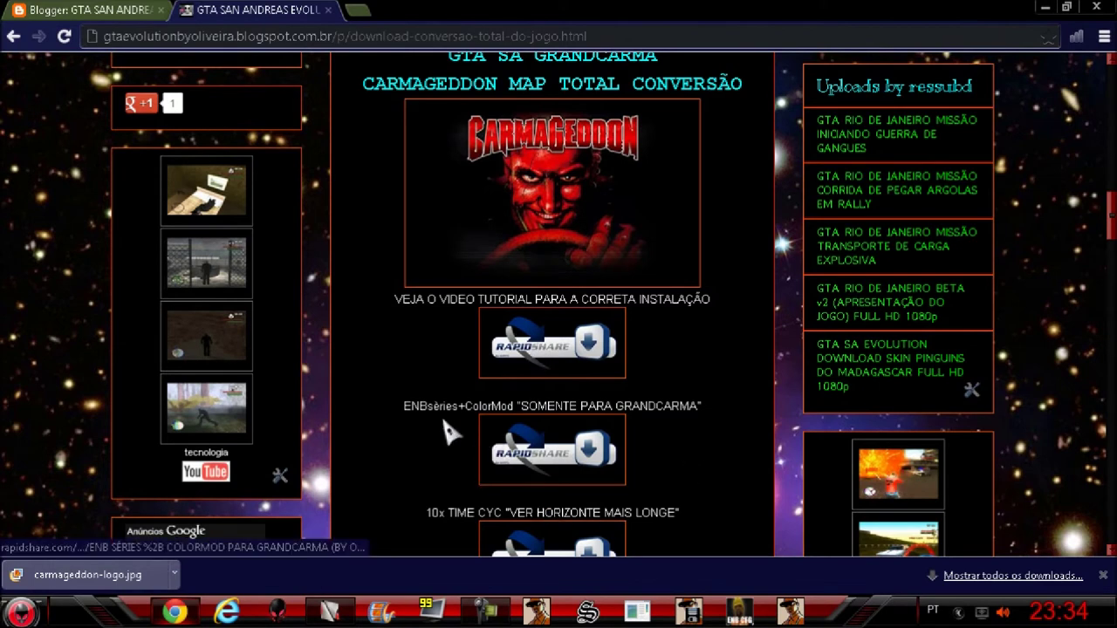
scroll(524, 450, "down", 1)
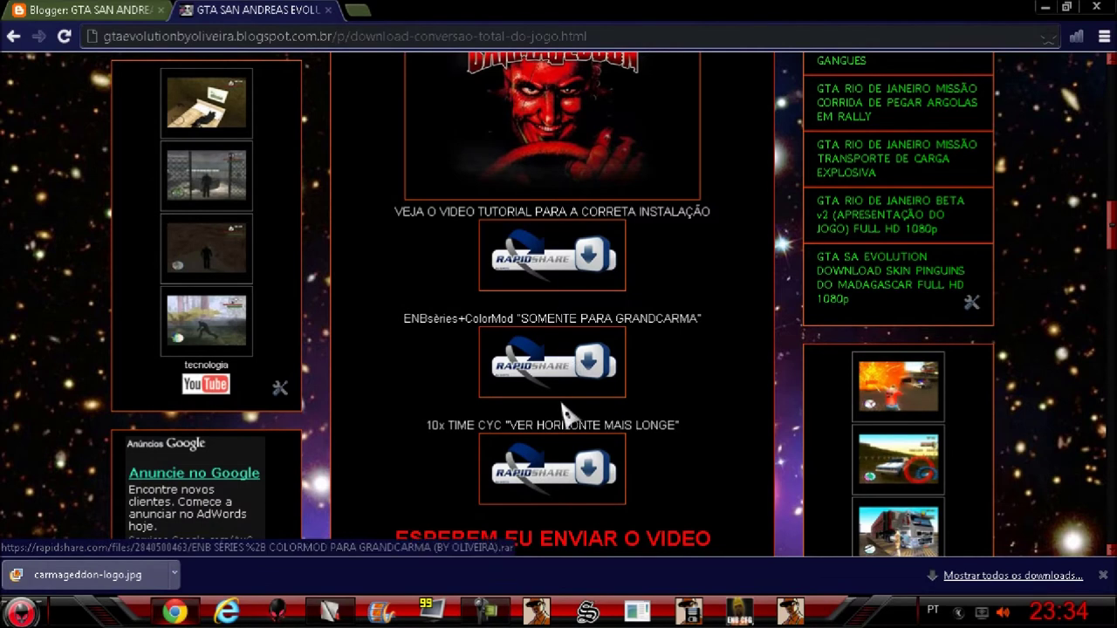
scroll(596, 363, "down", 2)
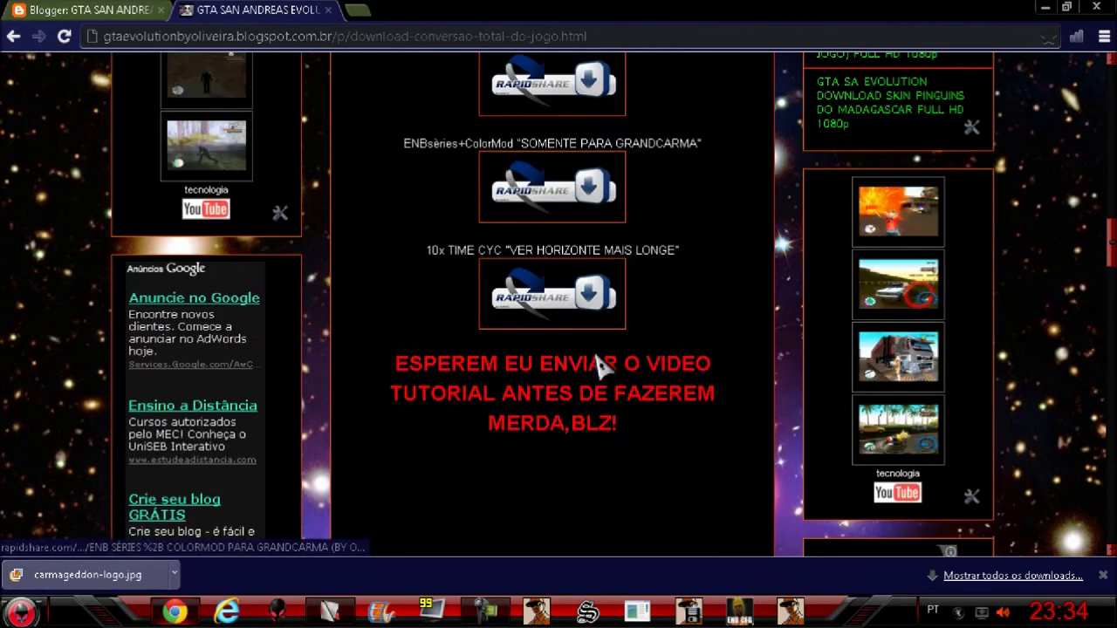
scroll(596, 362, "up", 1)
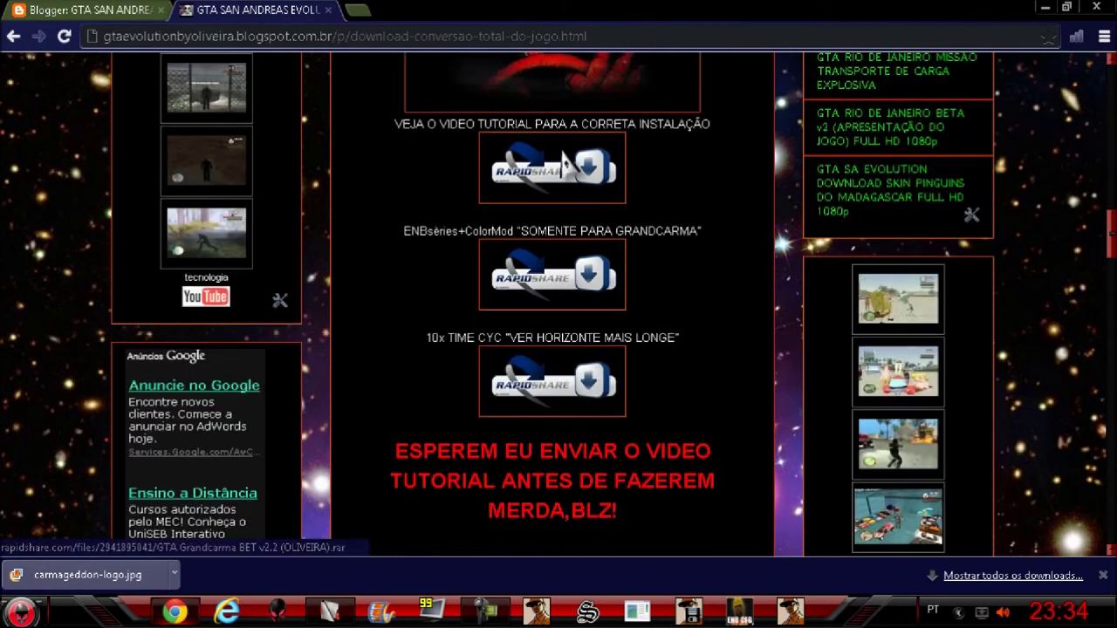
scroll(550, 192, "up", 1)
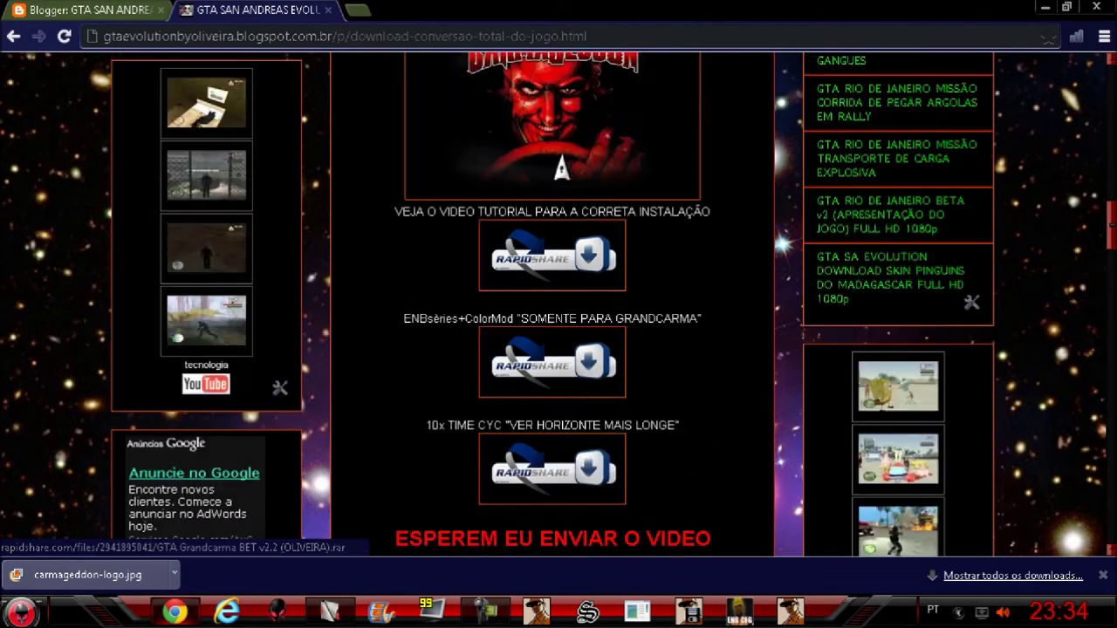
scroll(489, 244, "up", 3)
scroll(411, 281, "up", 1)
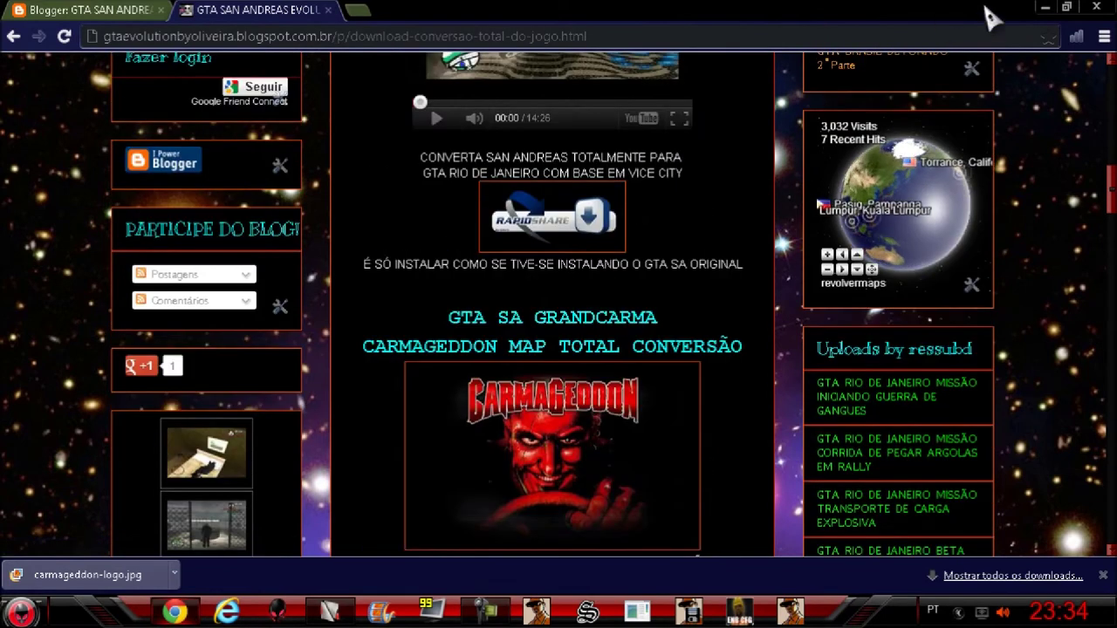
Minimize the browser and check the contents of the extracted 10x time cyc folder on the desktop.
left_click(1045, 7)
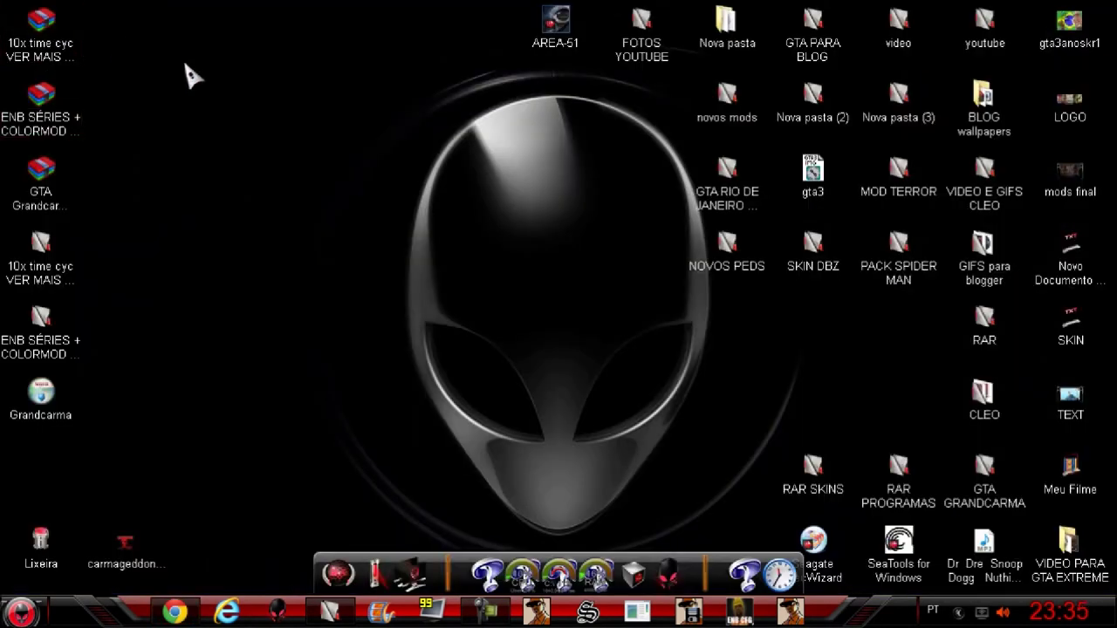
left_click(68, 200)
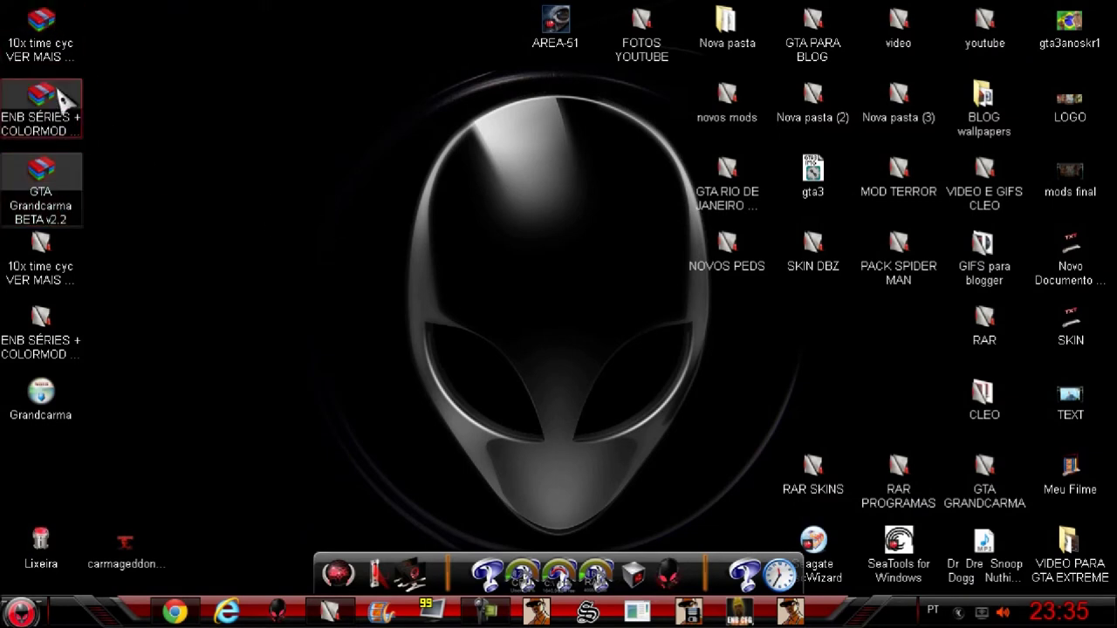
left_click(49, 259)
double_click(63, 270)
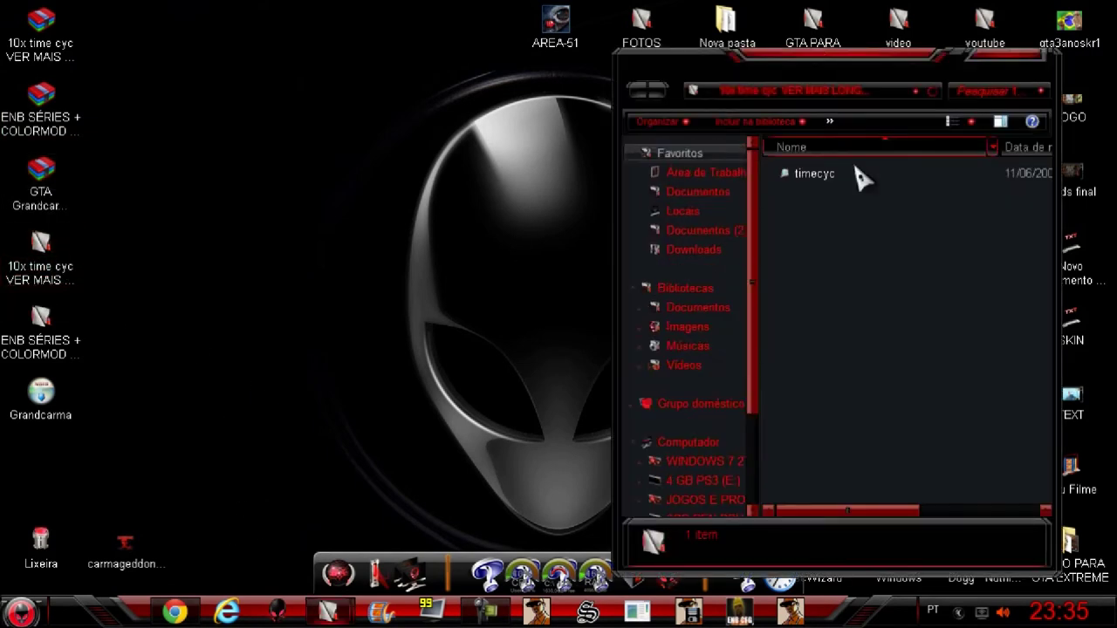
left_click(1029, 61)
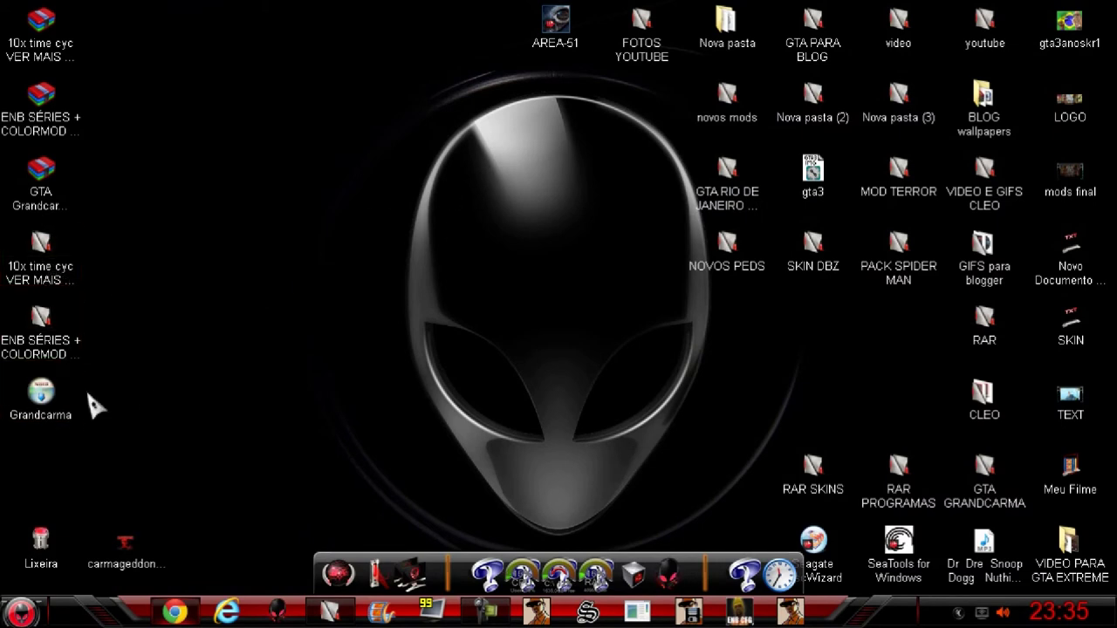
Copy the GTA San Andreas ORIGINAL folder from GTA JOGO to the desktop and close the source folder window.
mouse_move(310, 602)
left_click(340, 615)
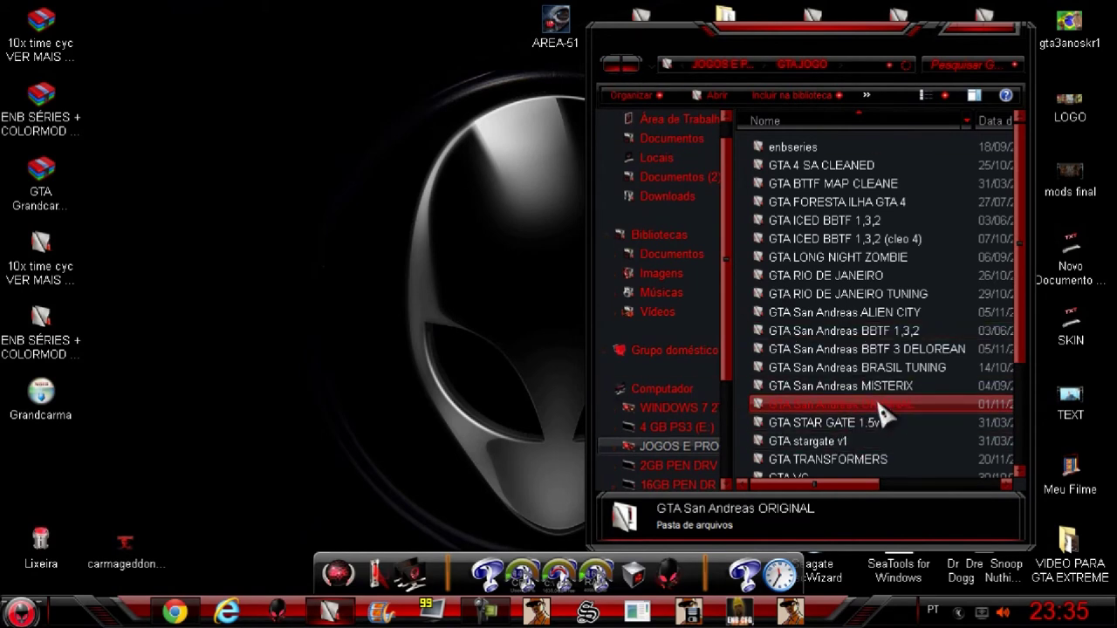
mouse_move(870, 420)
right_click(877, 410)
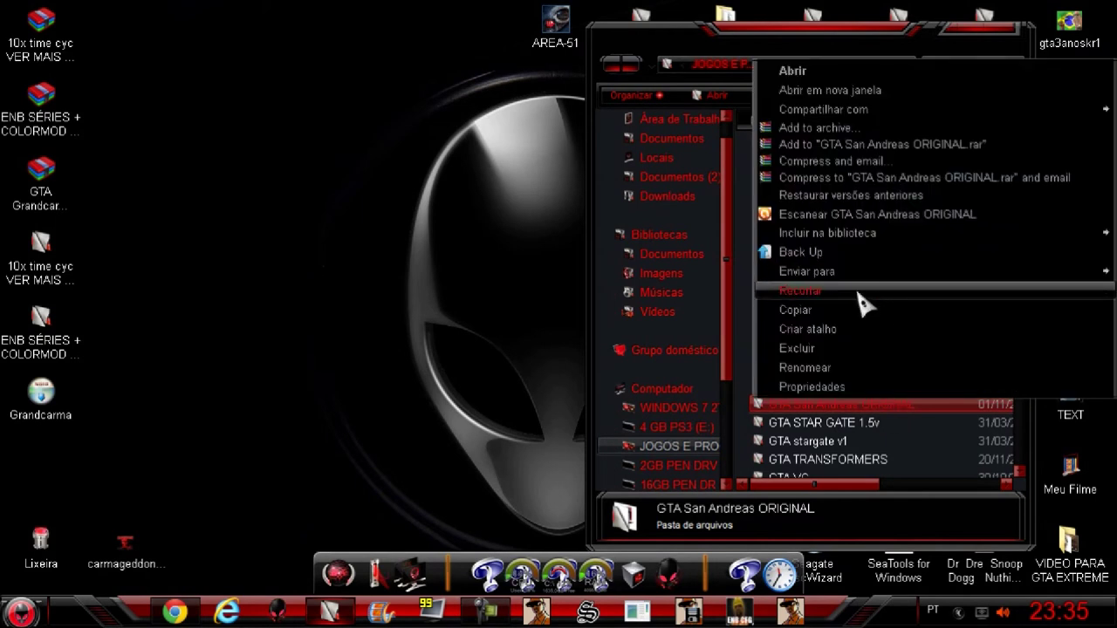
left_click(855, 311)
right_click(312, 291)
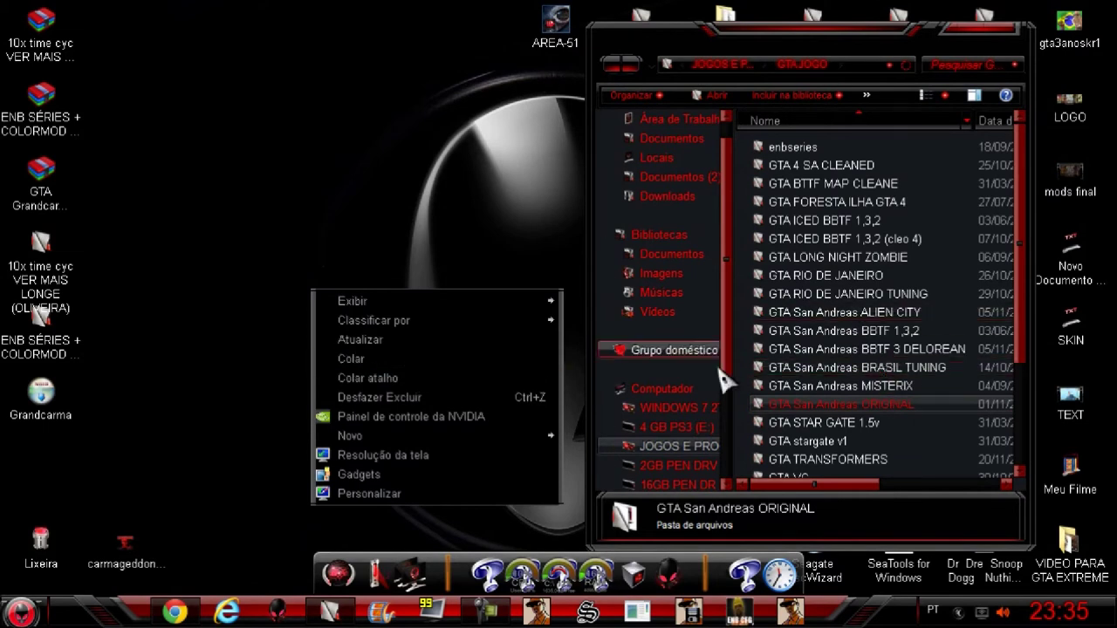
left_click(473, 359)
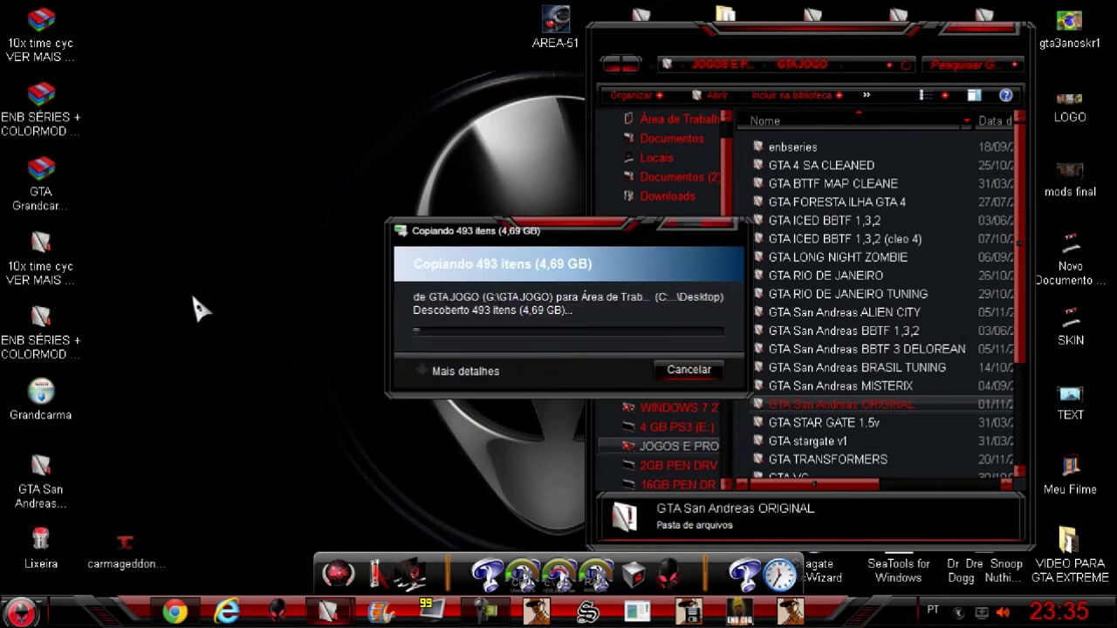
left_click(860, 406)
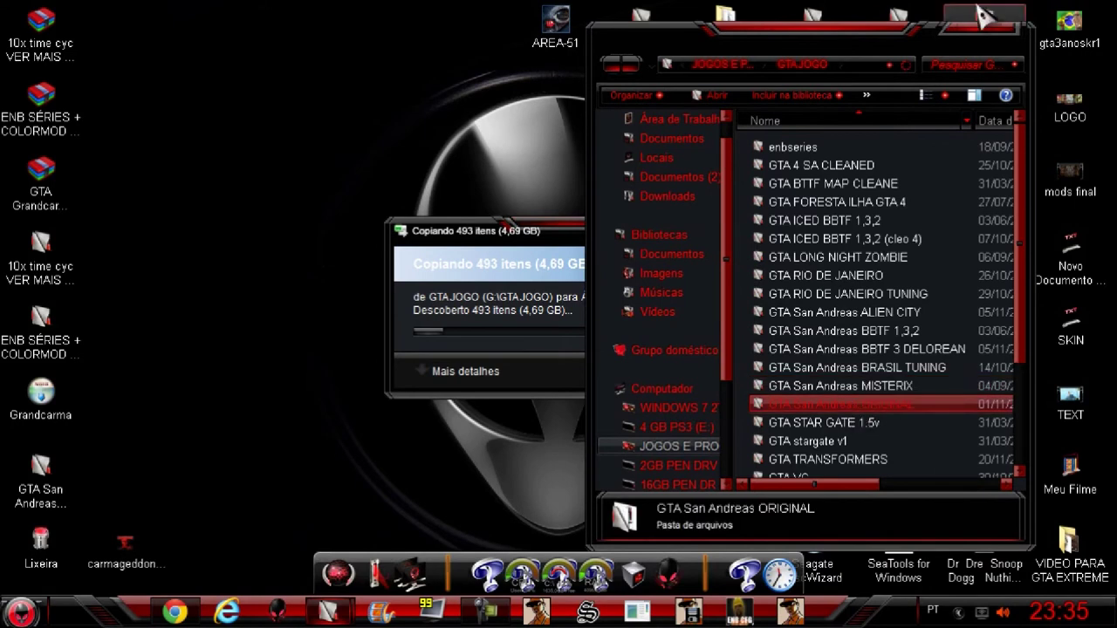
left_click(1003, 29)
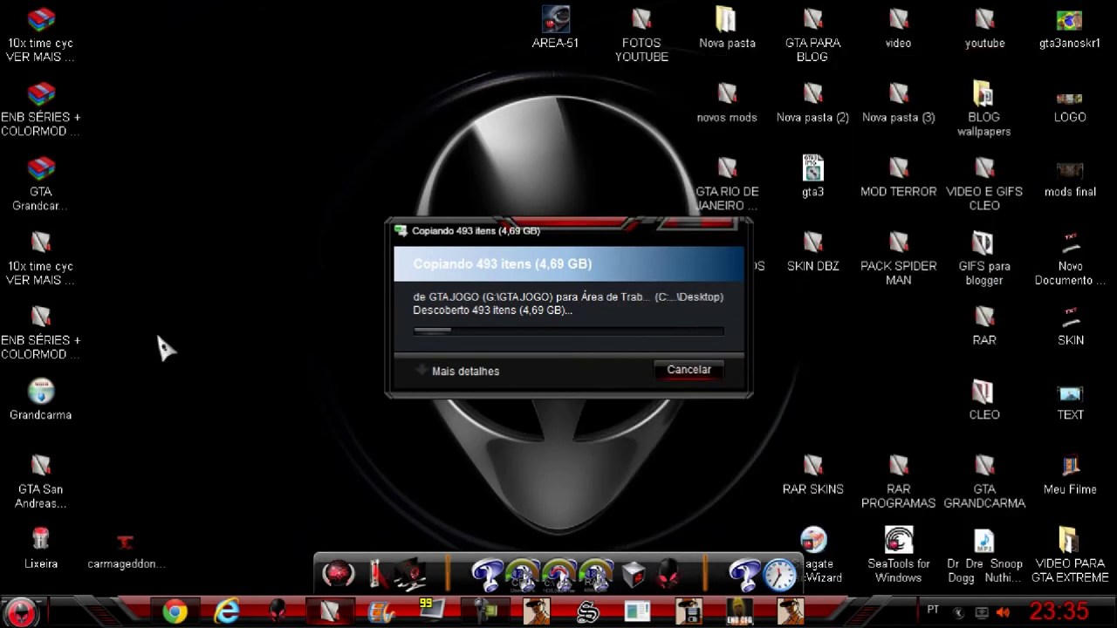
Show the copy progress in detail and move the GTA San Andreas ORIGINAL folder into free space on the desktop.
right_click(157, 300)
left_click(292, 166)
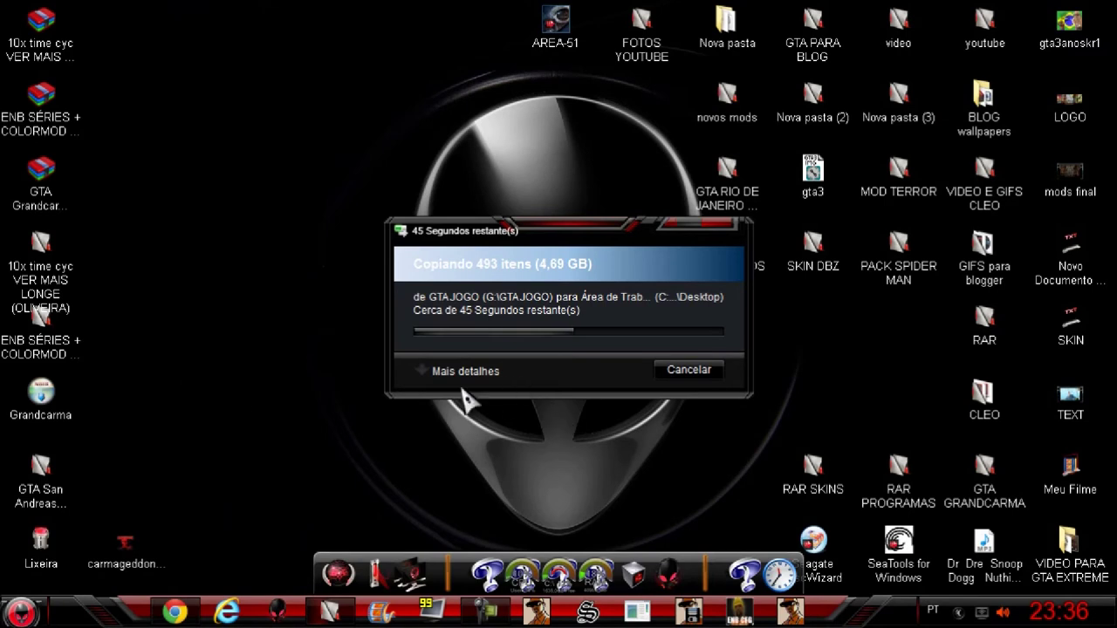
left_click(422, 371)
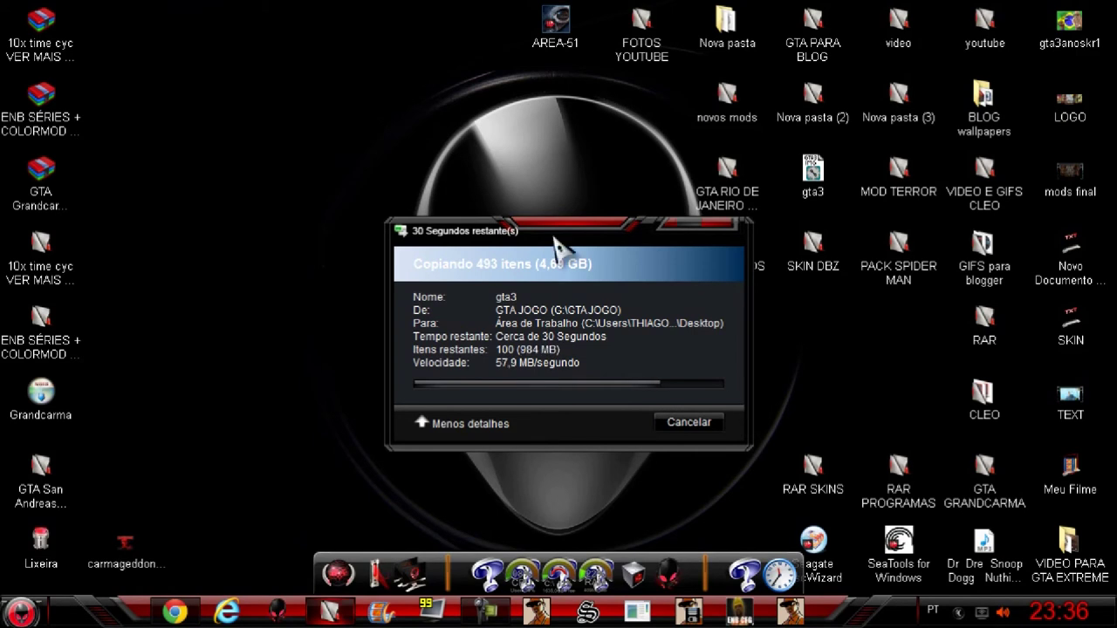
left_click_drag(555, 242, 568, 106)
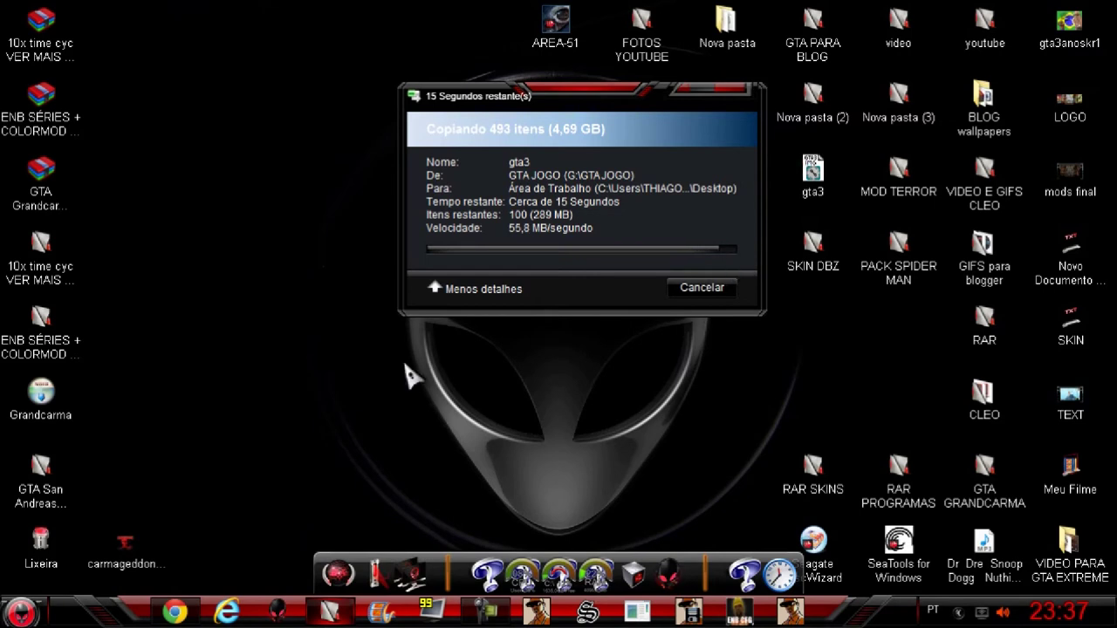
left_click_drag(54, 505, 269, 294)
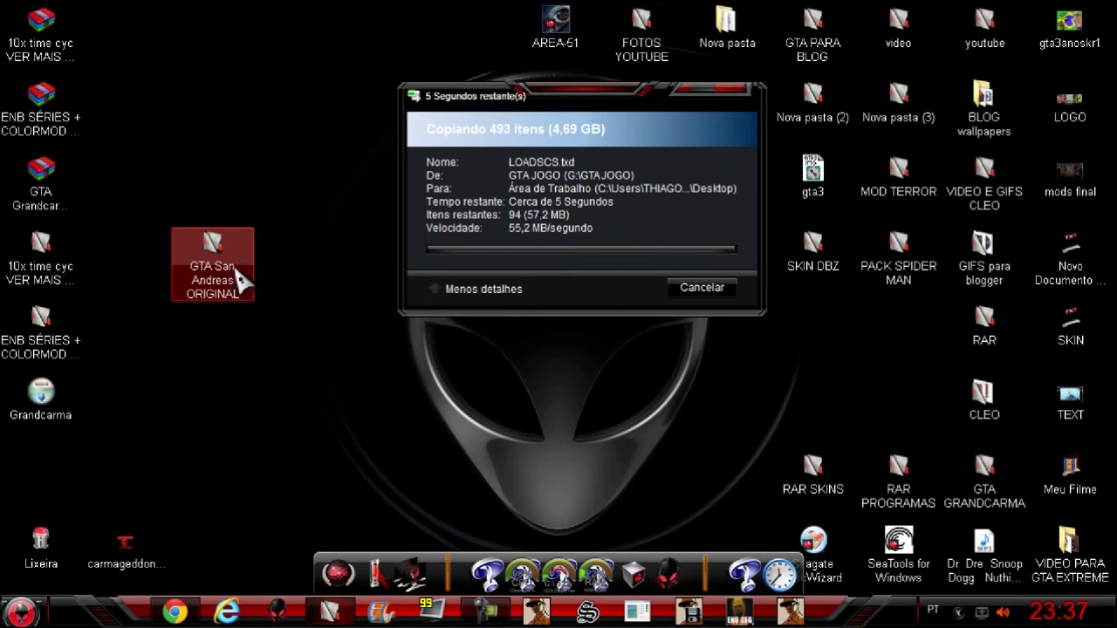
Open the copied GTA San Andreas ORIGINAL folder and inspect its CLEO folder and cleo ASI file.
double_click(241, 280)
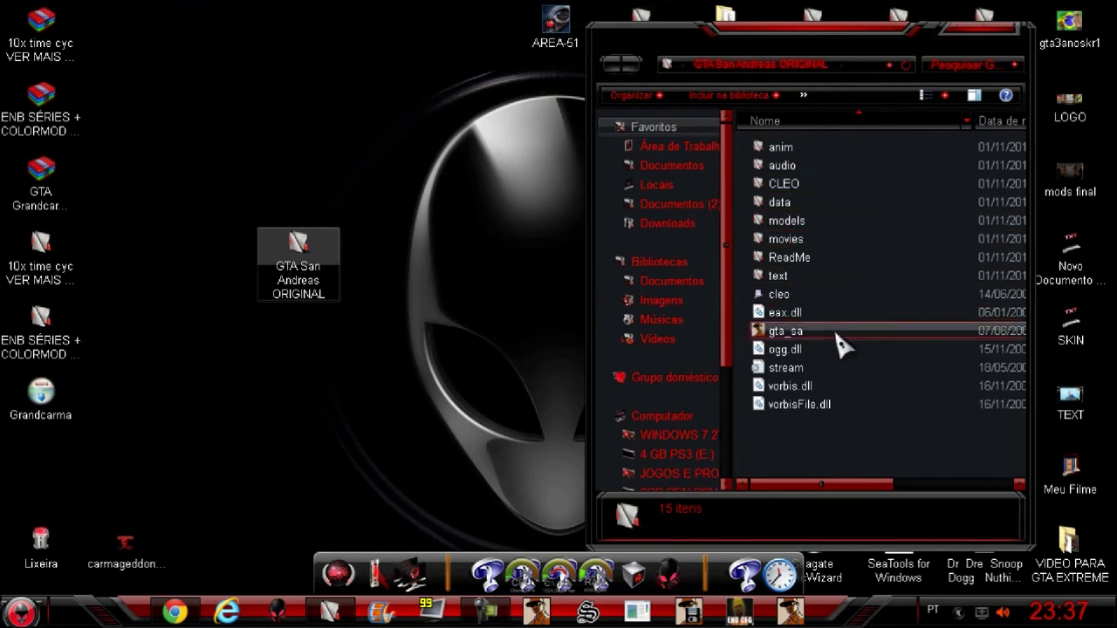
double_click(843, 183)
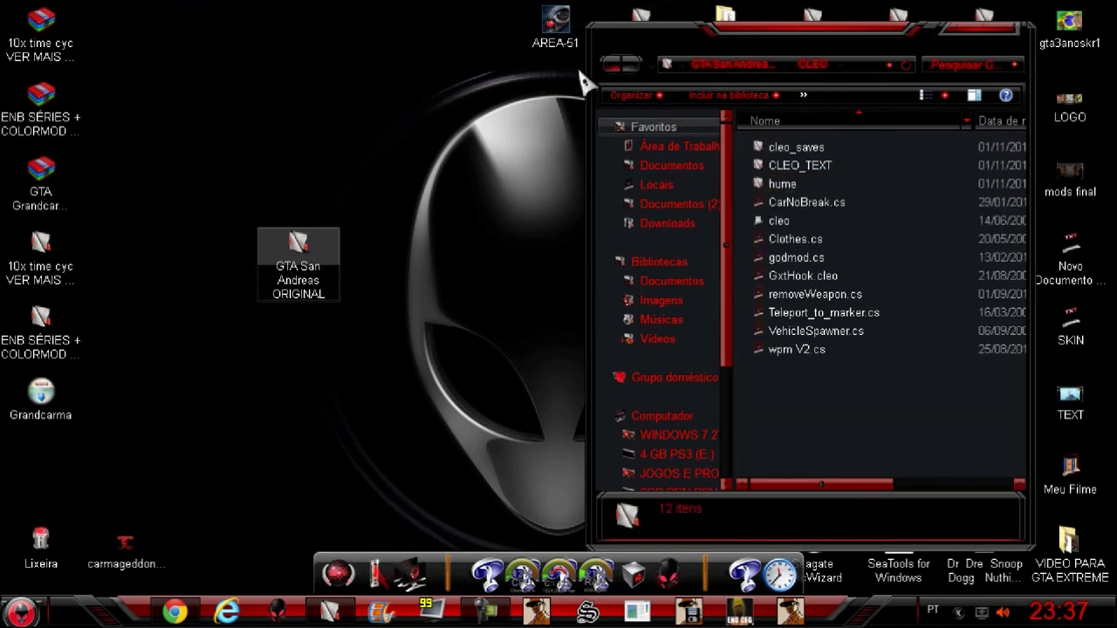
left_click(619, 67)
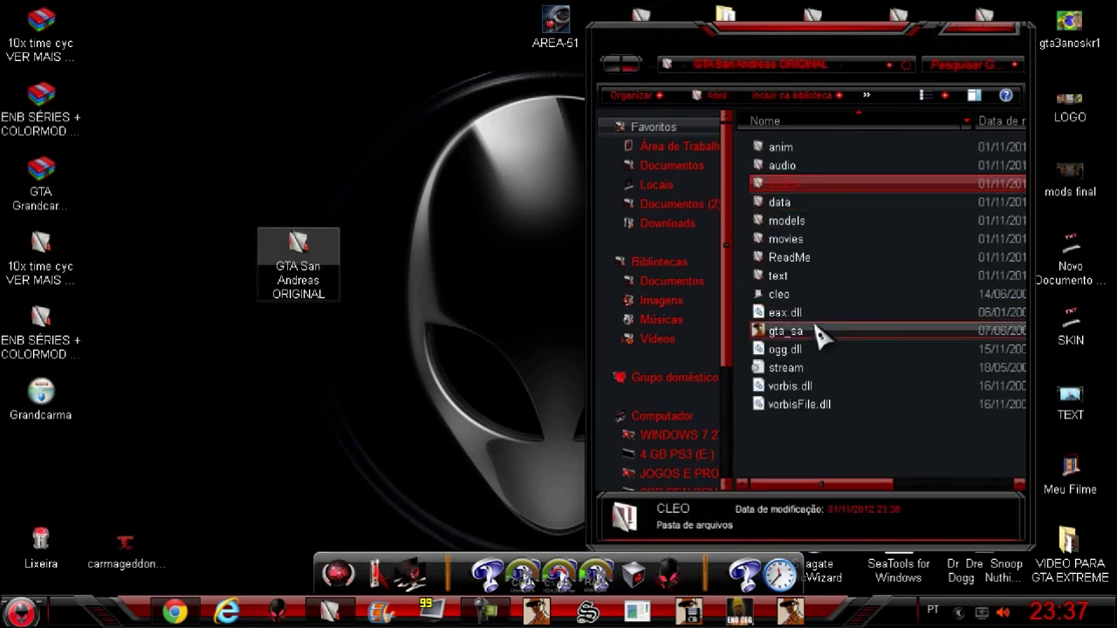
left_click(803, 295)
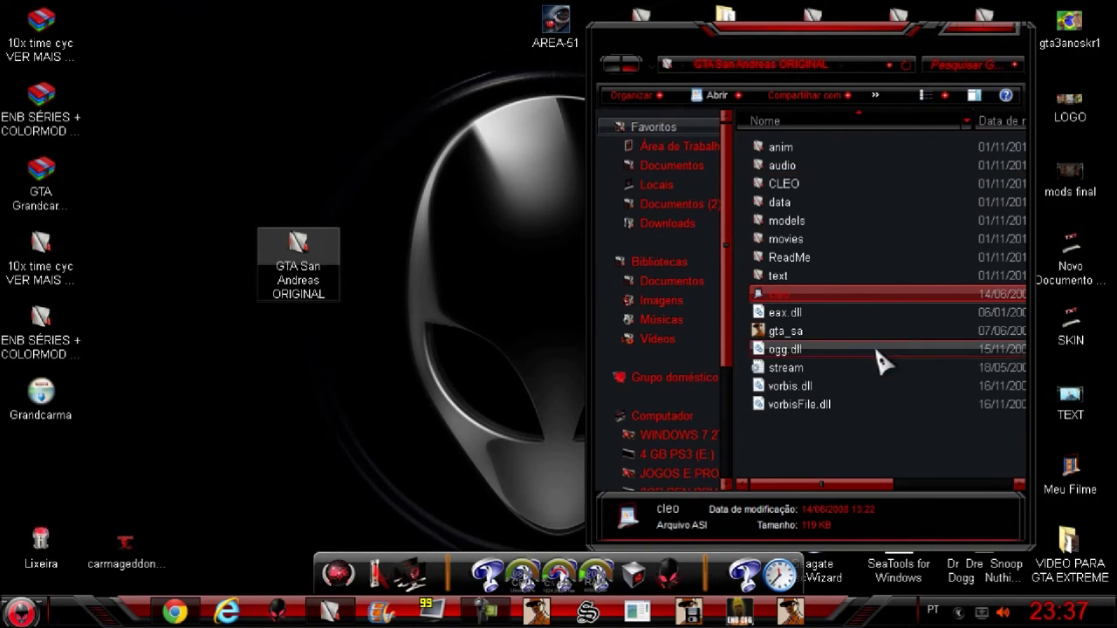
double_click(880, 193)
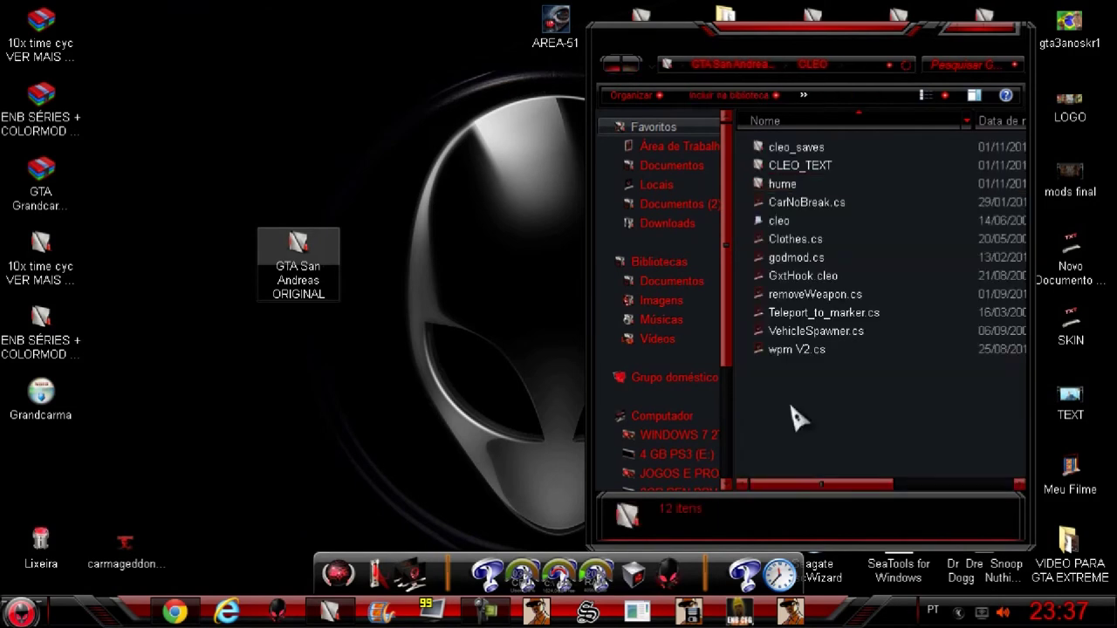
left_click(608, 68)
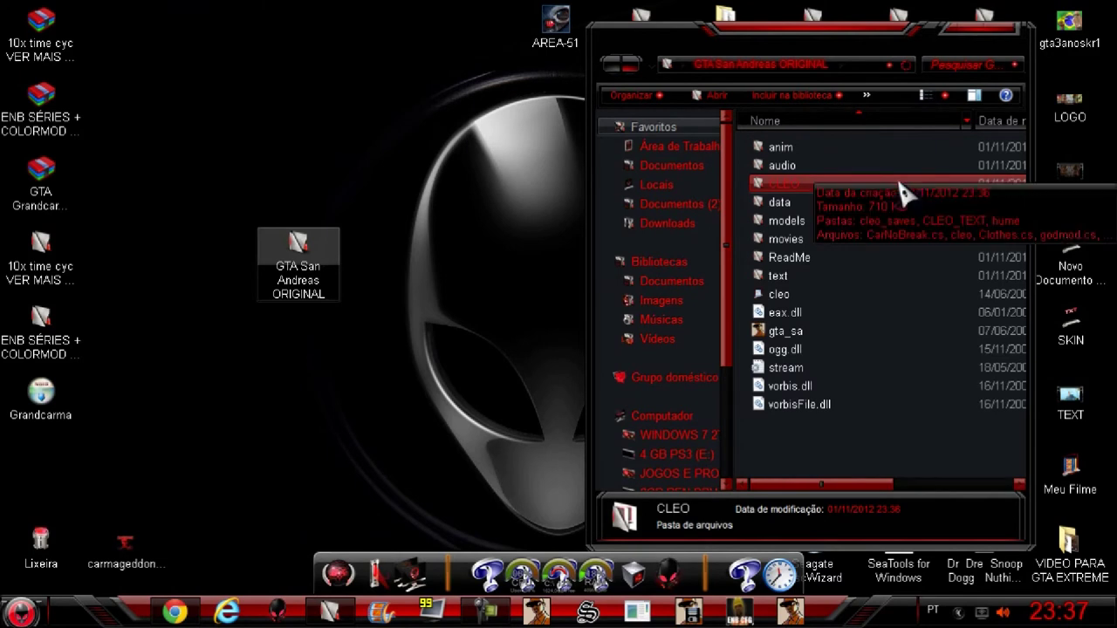
Examine the contents of the CLEO folder and the full file list of GTA San Andreas ORIGINAL, including types and sizes, and close the window.
left_click(838, 297)
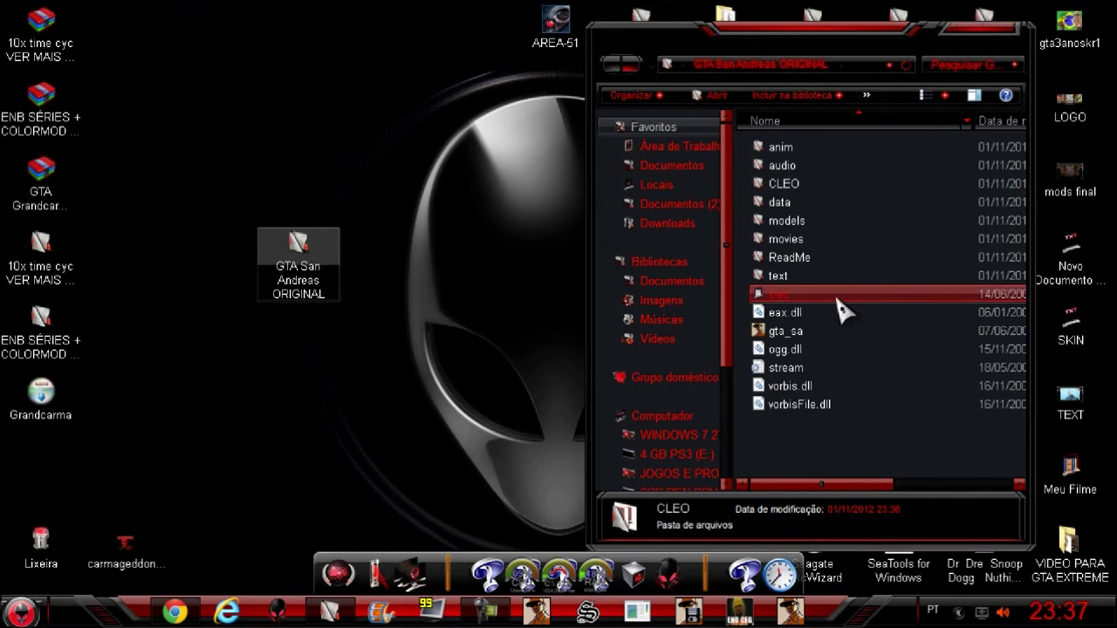
double_click(843, 185)
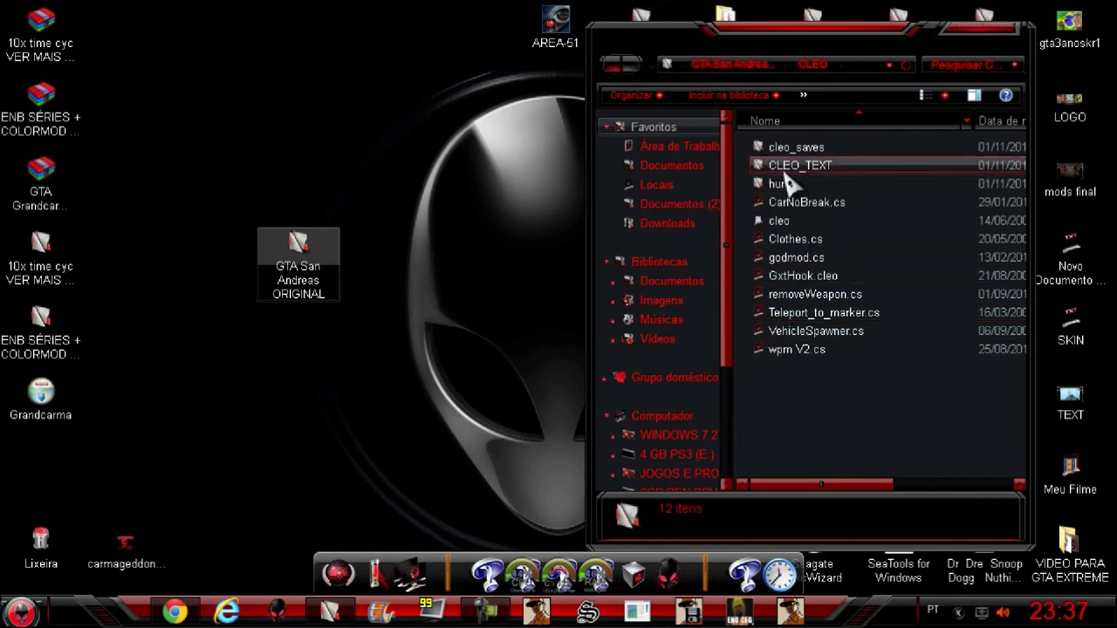
left_click(611, 74)
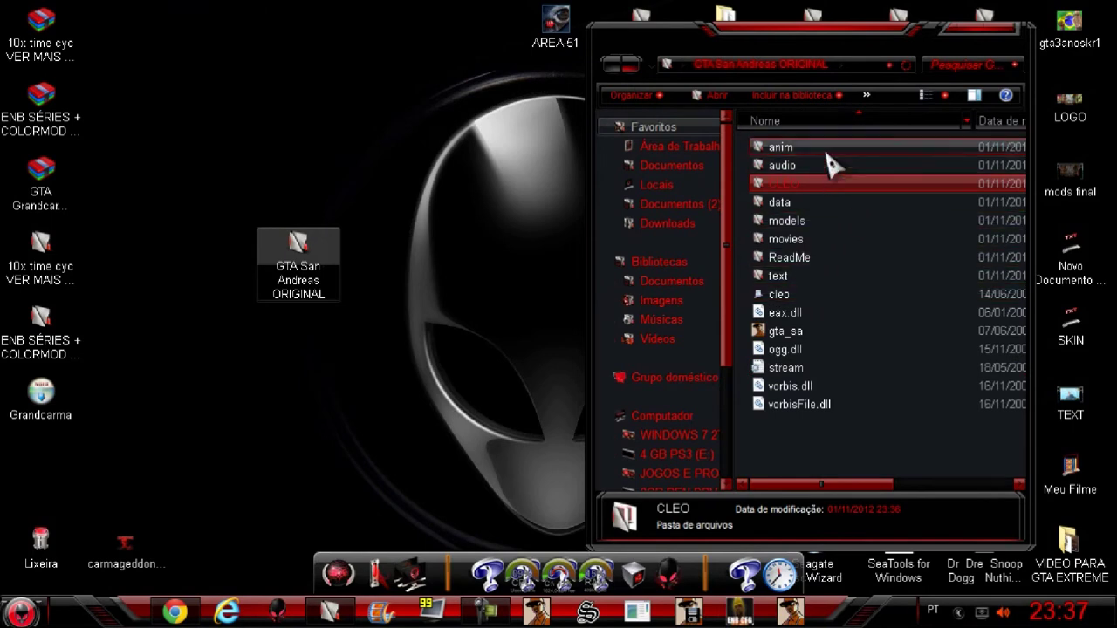
left_click_drag(863, 430, 850, 150)
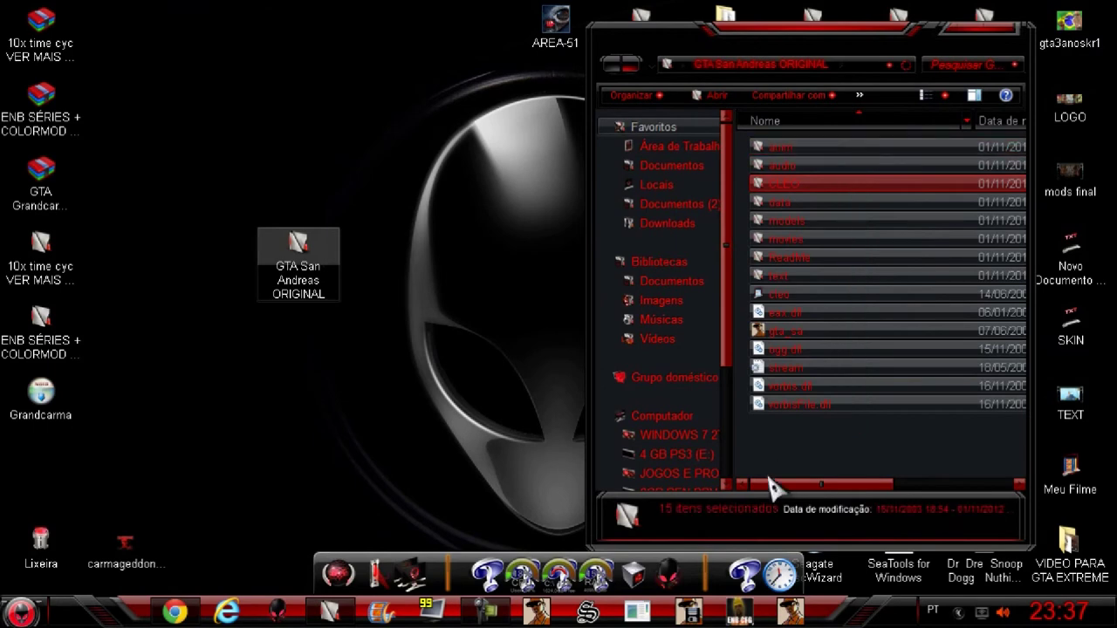
left_click(804, 447)
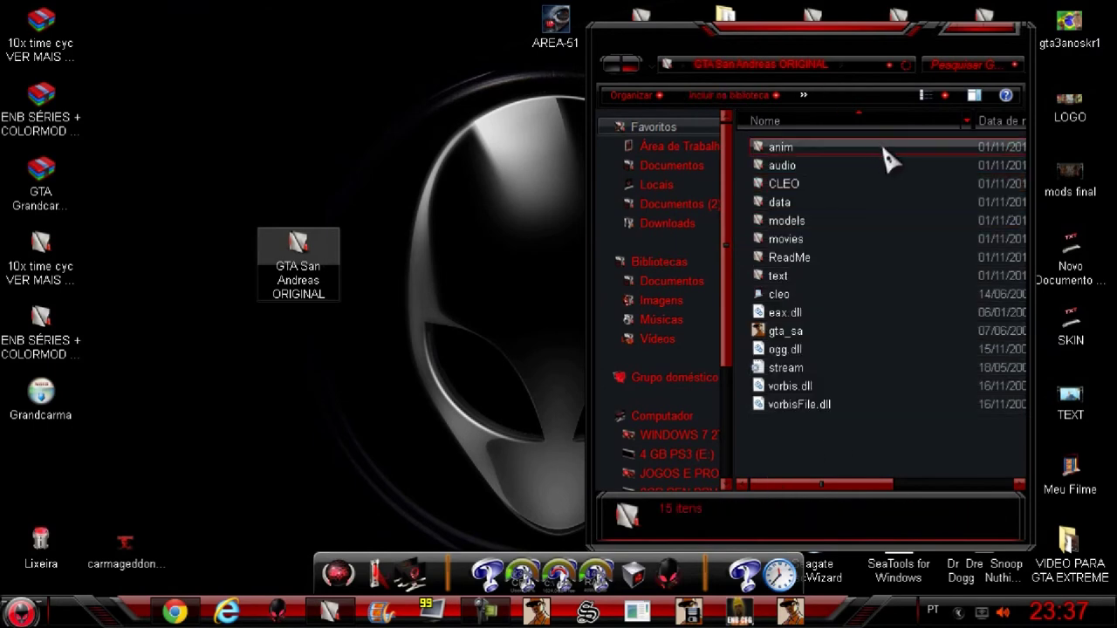
left_click(902, 485)
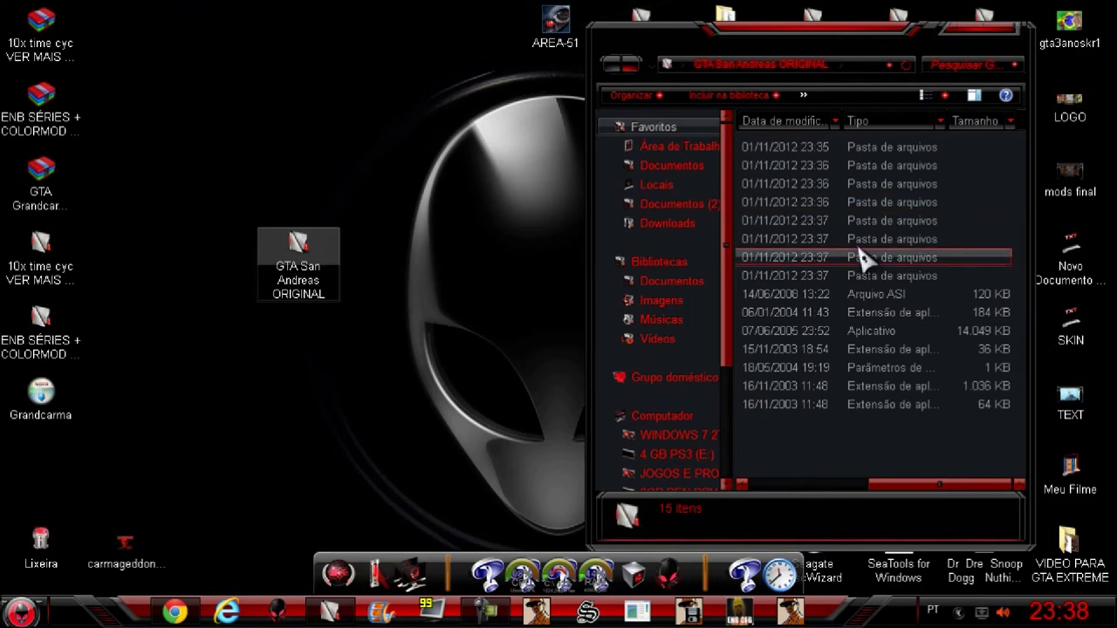
left_click(815, 482)
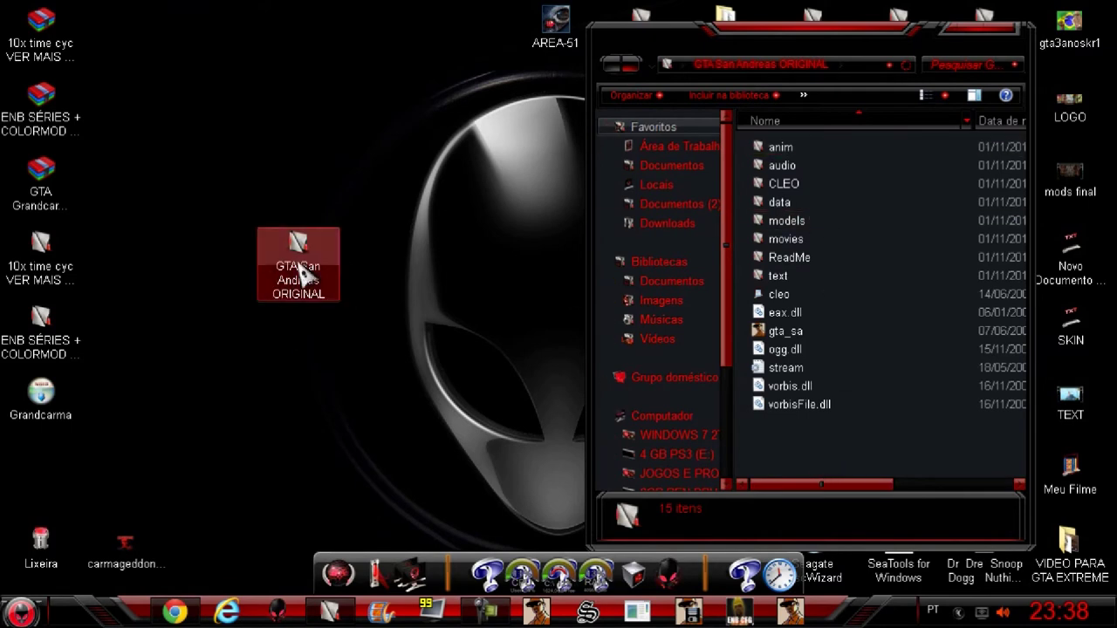
left_click(995, 28)
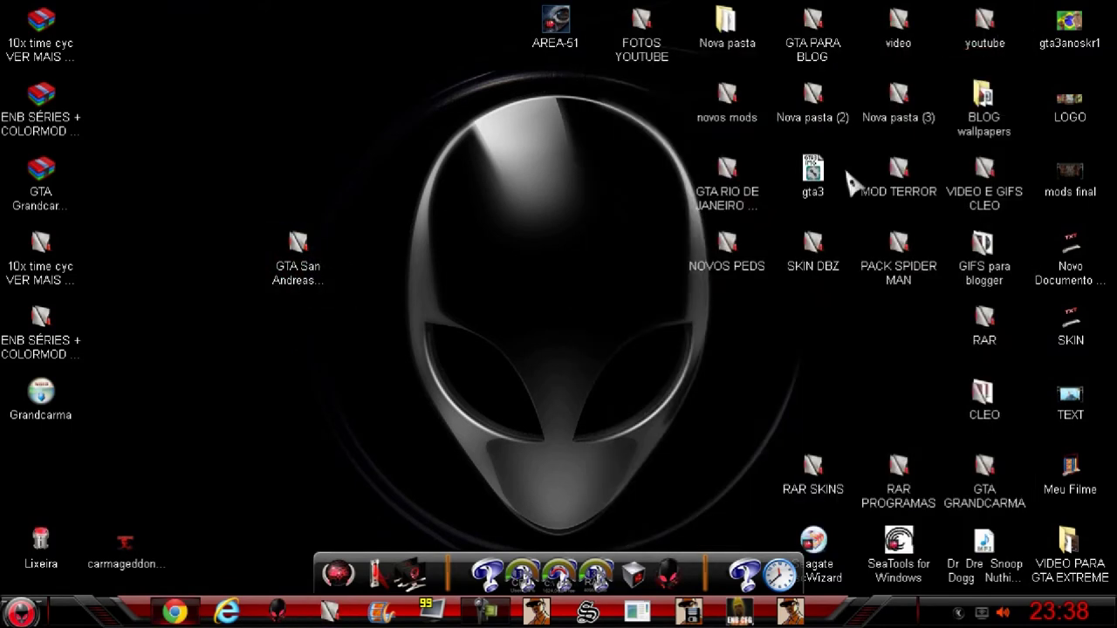
Move the GTA San Andreas ORIGINAL folder higher on the desktop and create a new folder with the default name Nova pasta (4).
left_click_drag(262, 241, 256, 110)
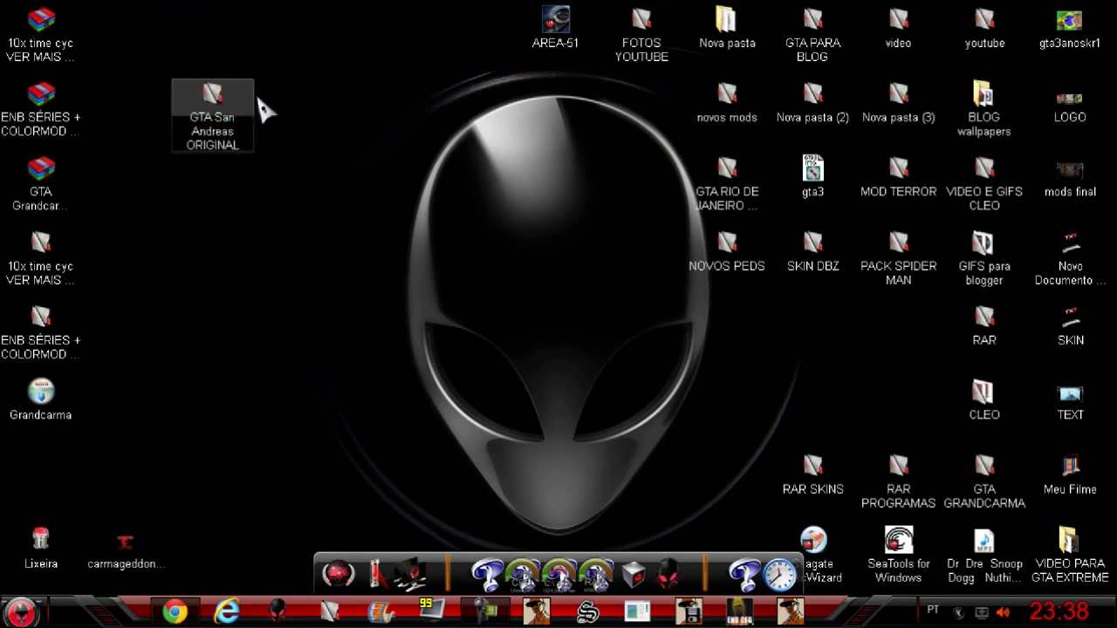
right_click(252, 271)
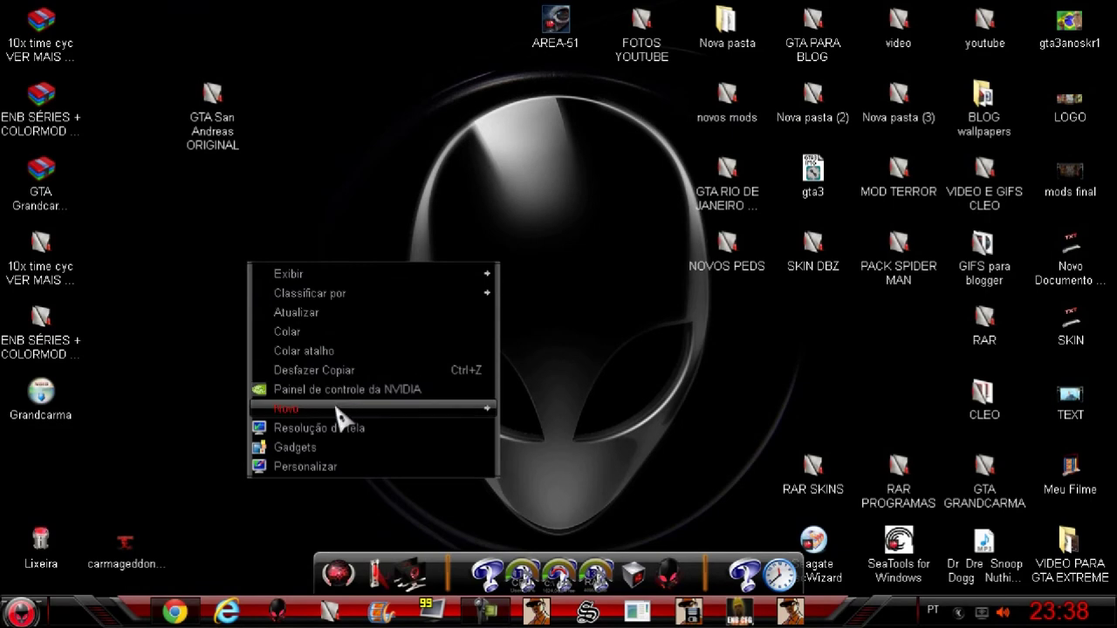
mouse_move(337, 411)
left_click(540, 410)
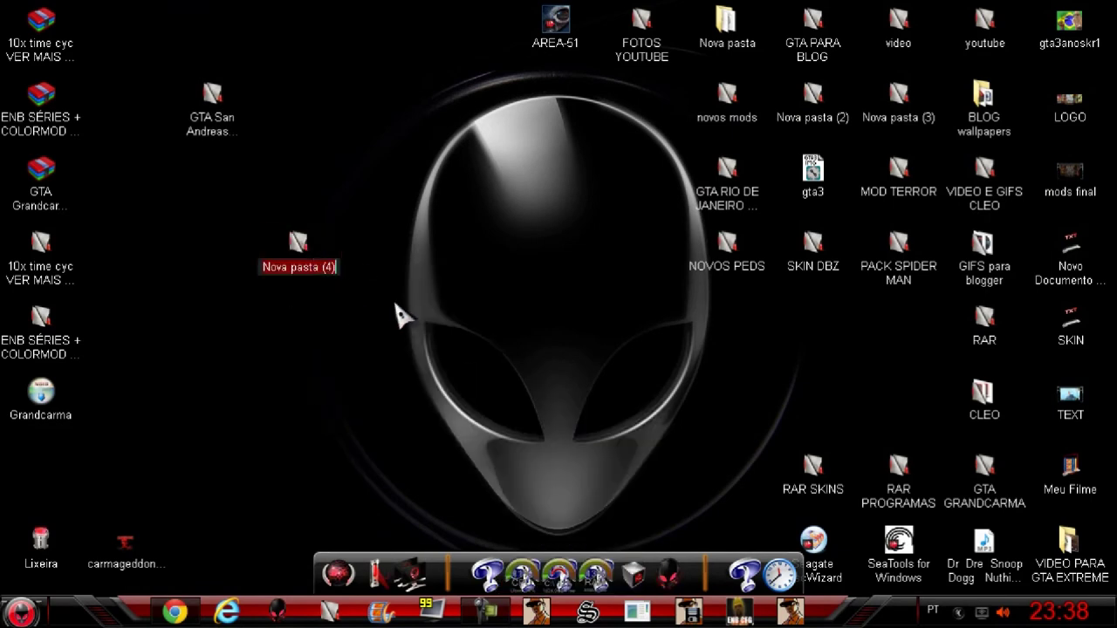
key("Return")
left_click(321, 270)
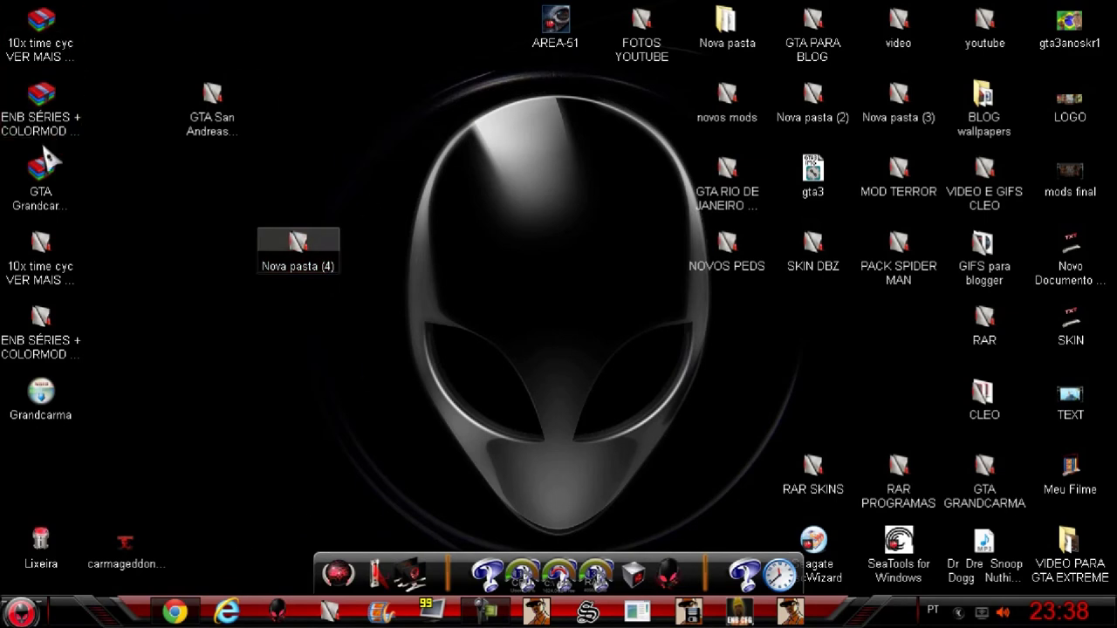
Move the Grandcarma installer into free desktop space and run it, allowing it through the security warning.
left_click(49, 185)
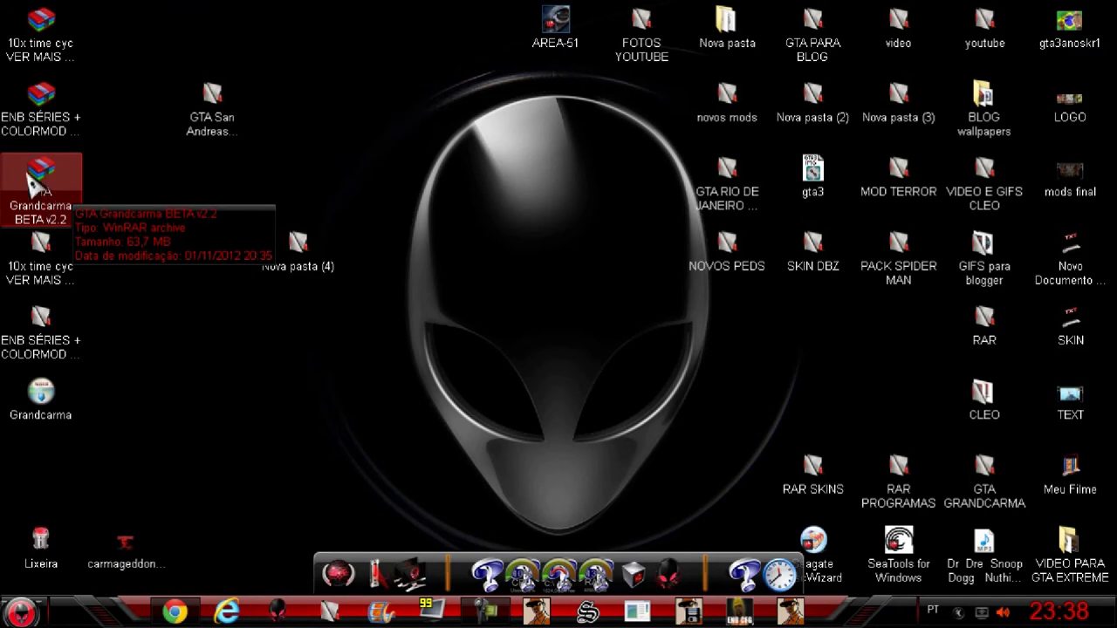
left_click_drag(37, 412, 231, 419)
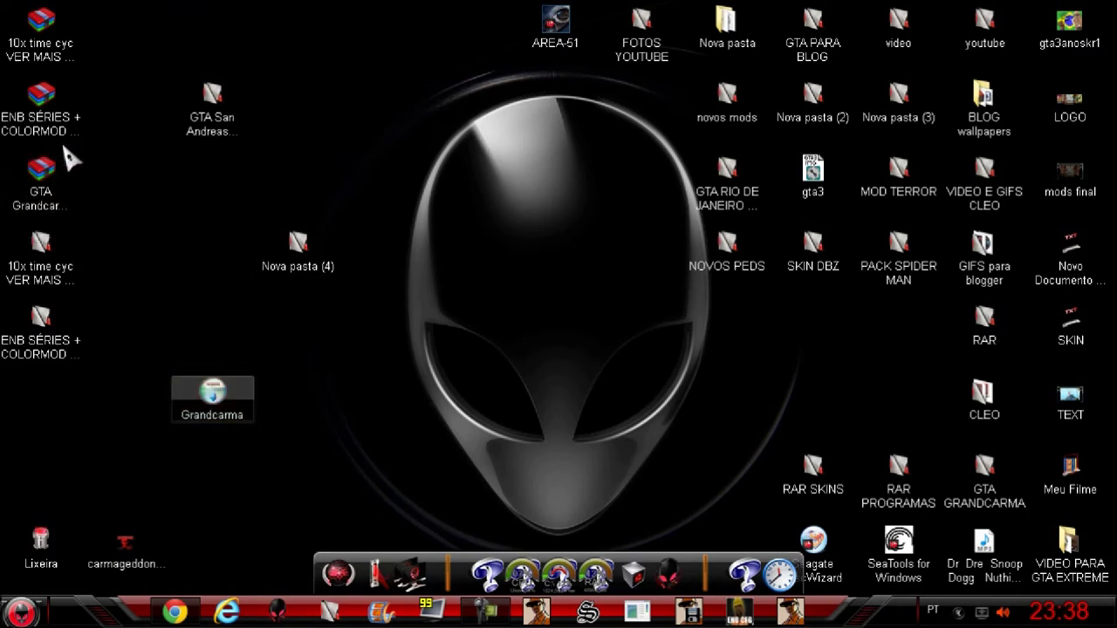
double_click(238, 395)
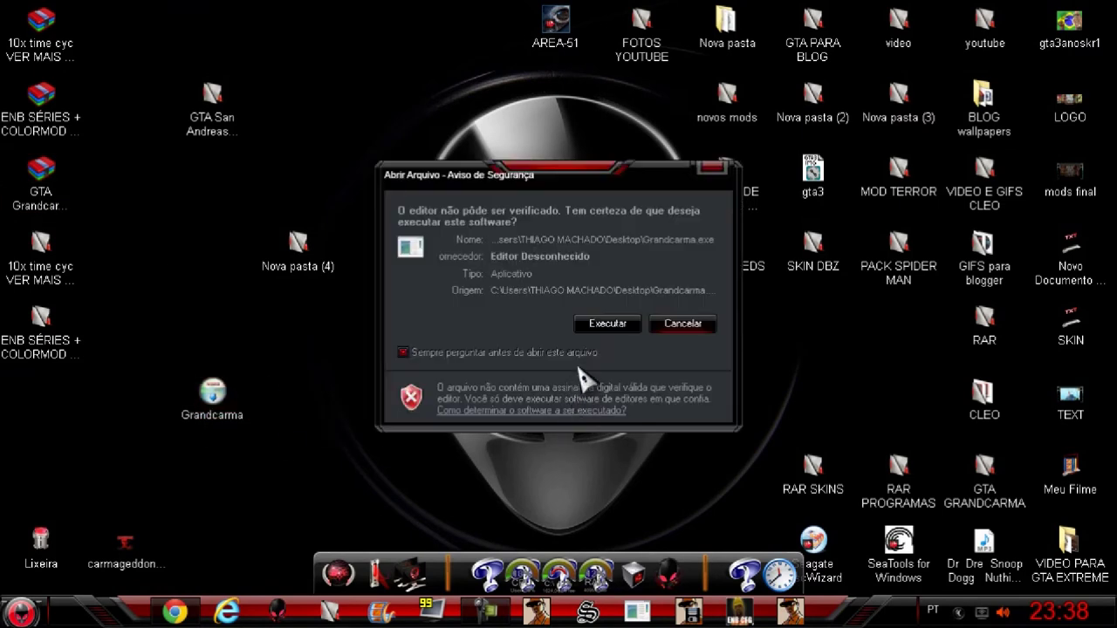
left_click(609, 324)
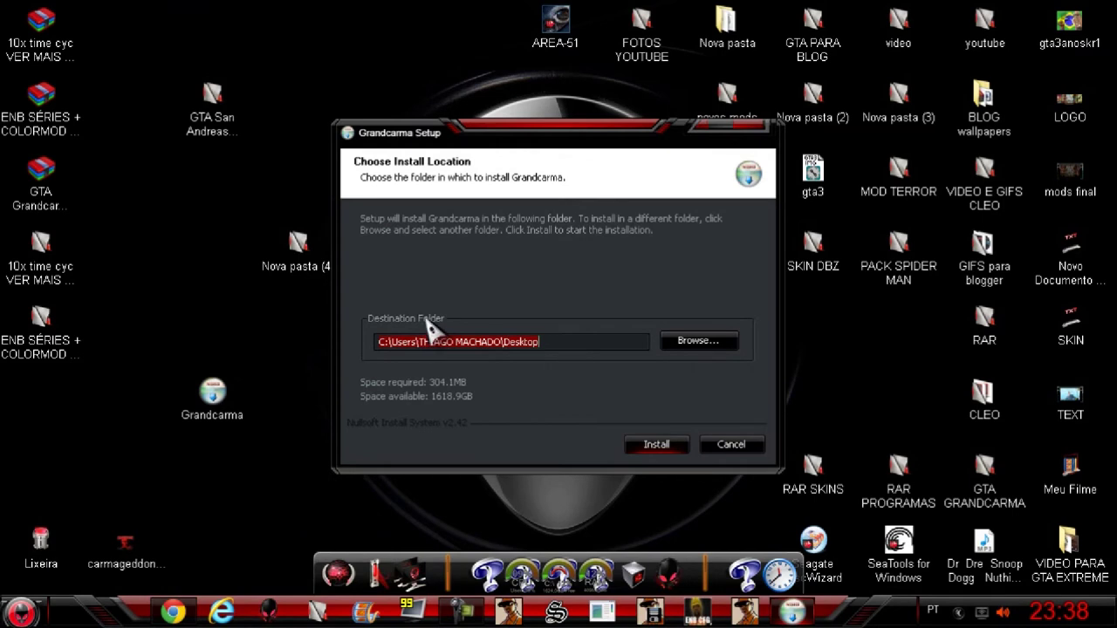
Set the Grandcarma installation destination to the Nova pasta (4) folder on the desktop, shifting that folder's icon clear of the setup window.
left_click(712, 346)
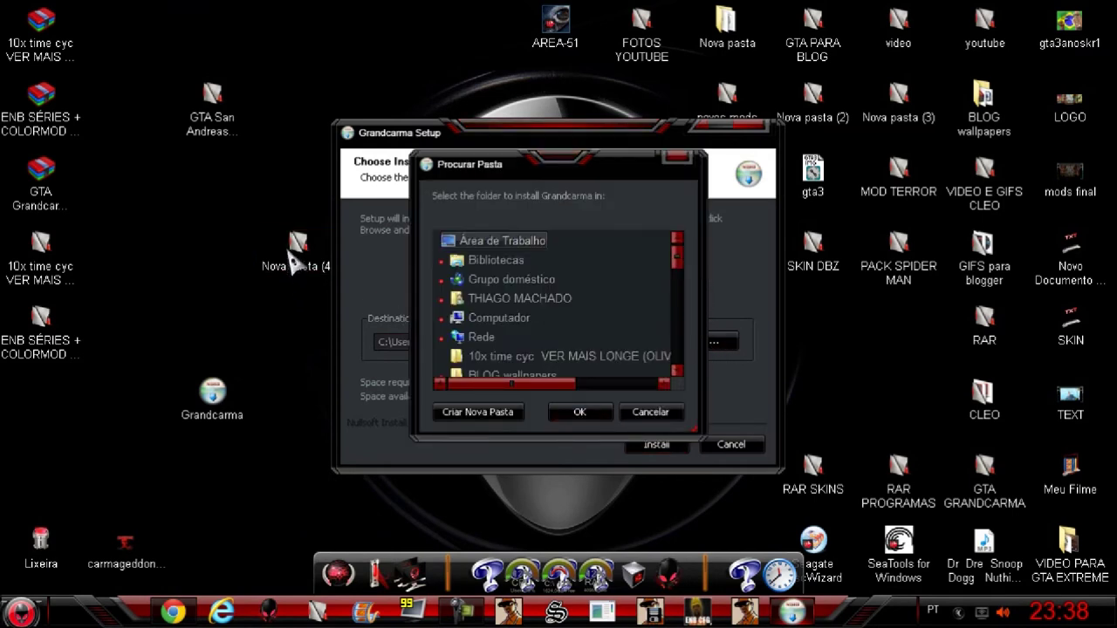
left_click_drag(295, 260, 218, 268)
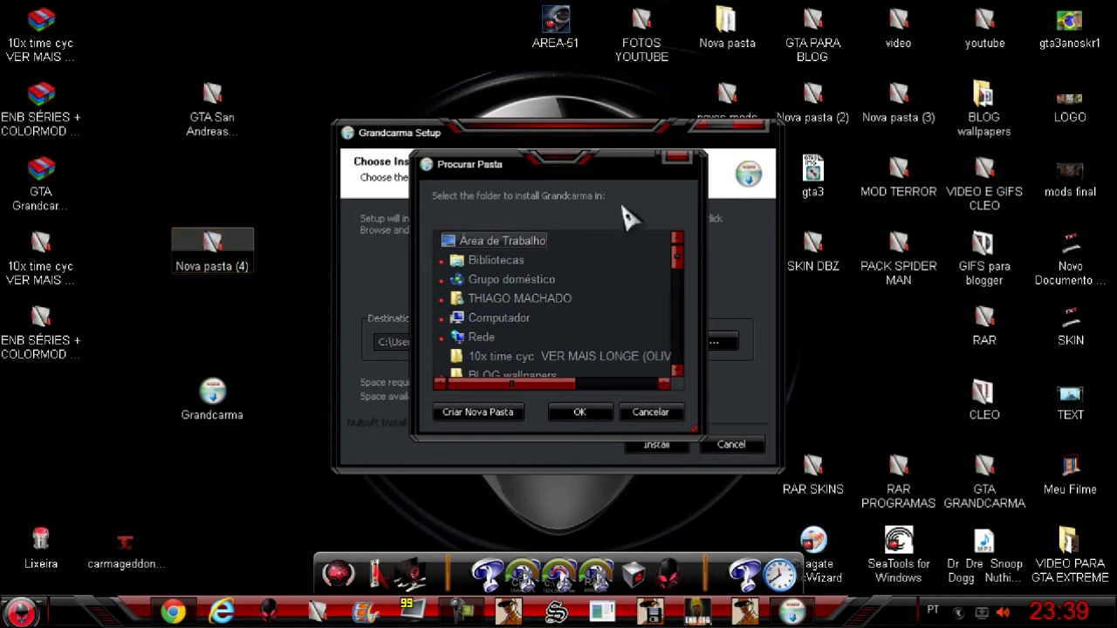
left_click_drag(677, 258, 690, 342)
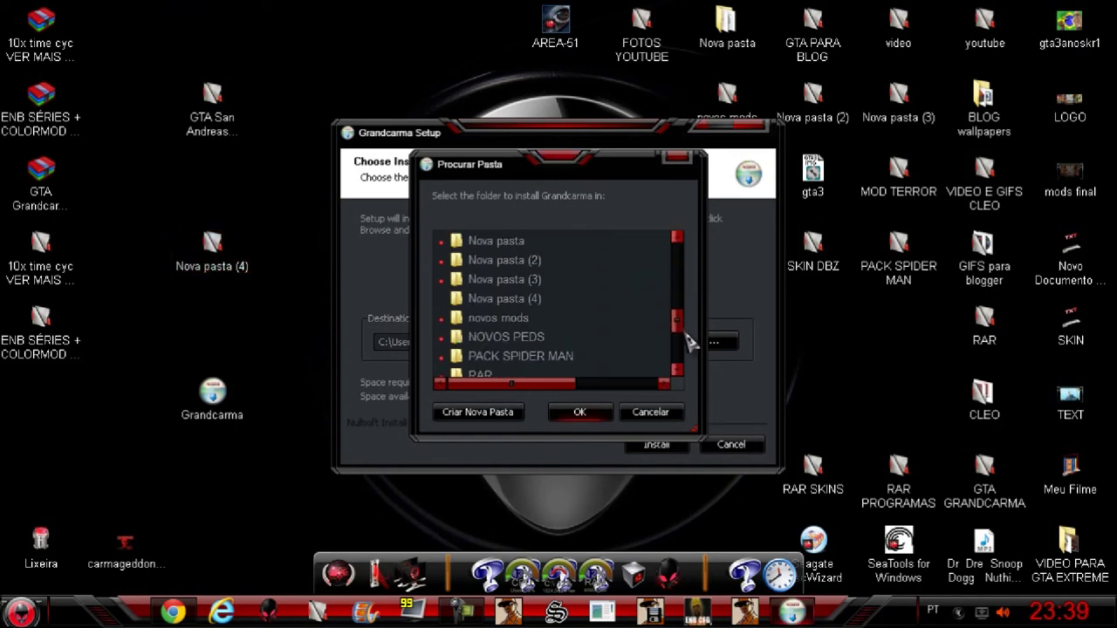
left_click(506, 299)
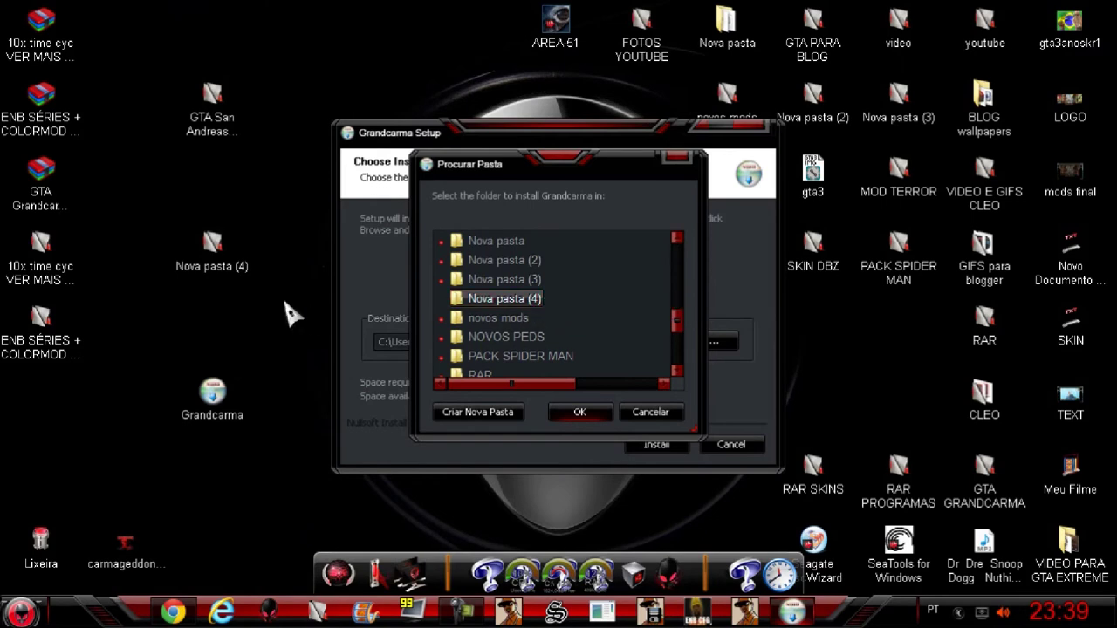
left_click(581, 413)
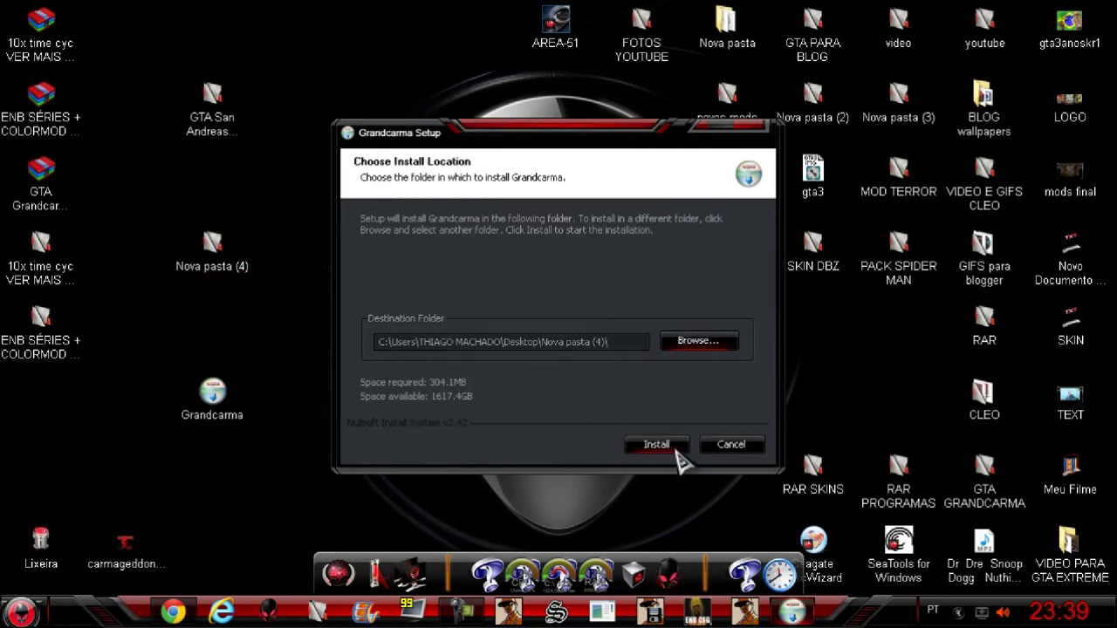
Install Grandcarma with the extraction details shown, close the setup, and move the installer back beneath the other mod files.
left_click(663, 446)
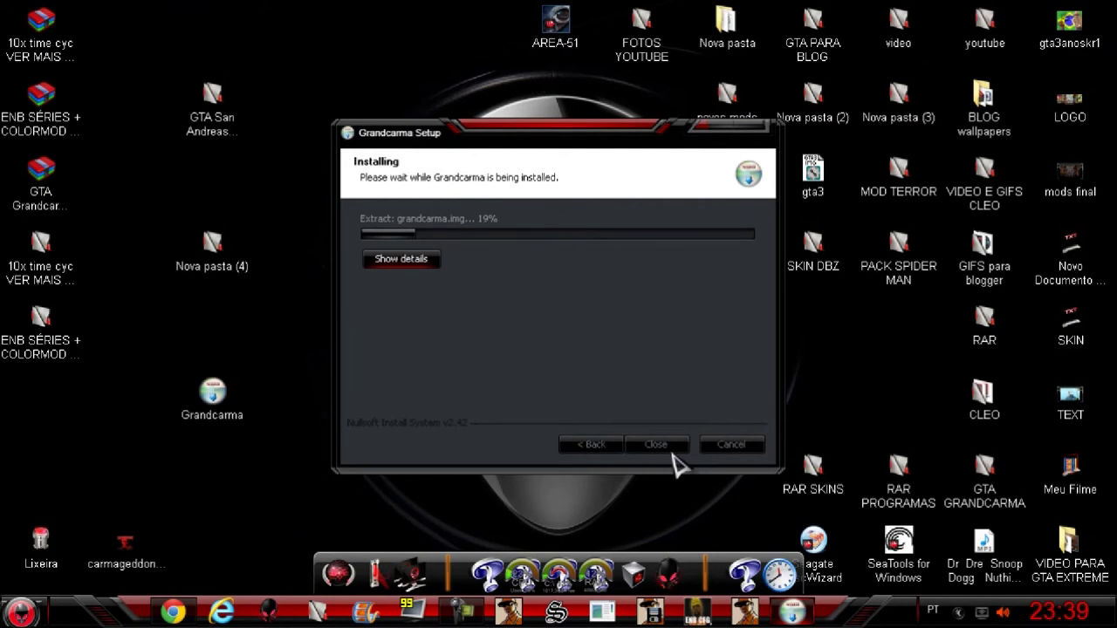
left_click(434, 264)
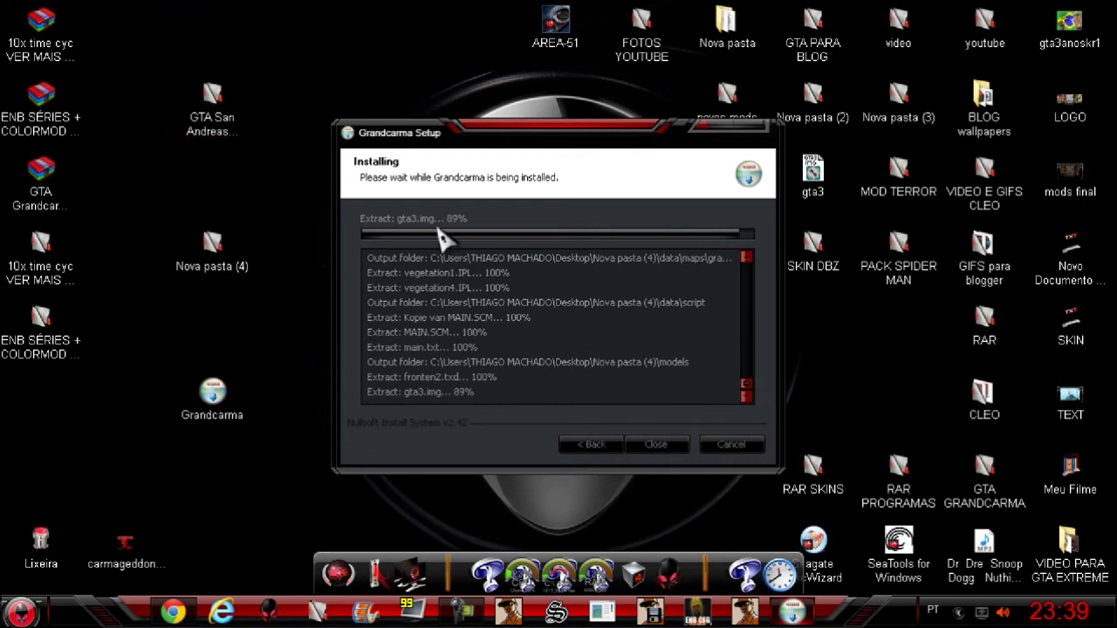
left_click(393, 377)
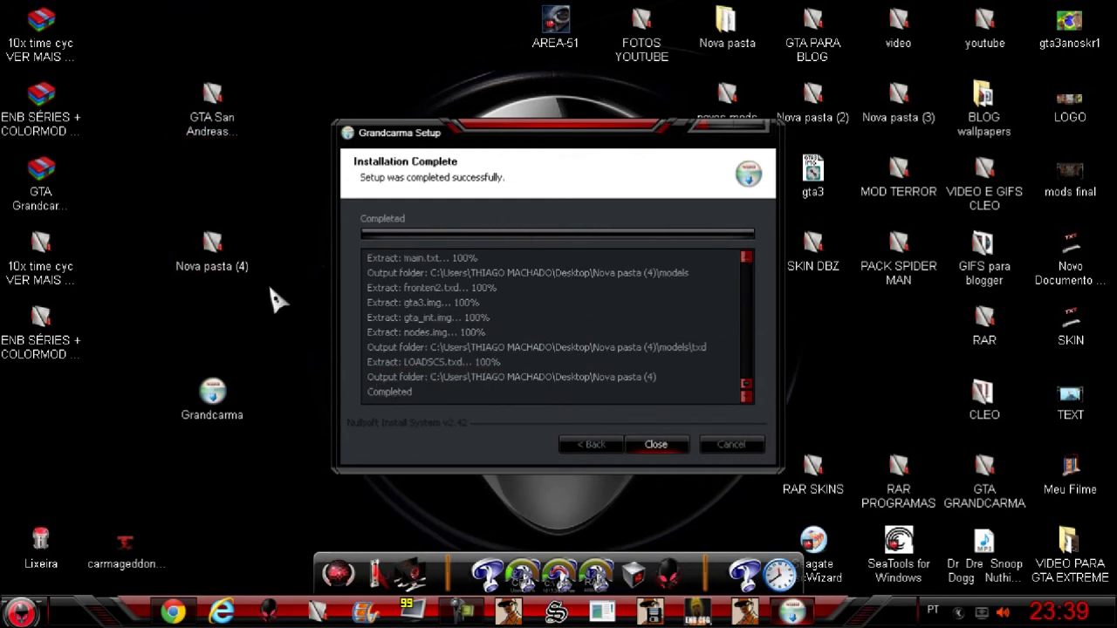
left_click(654, 445)
left_click_drag(212, 394, 83, 417)
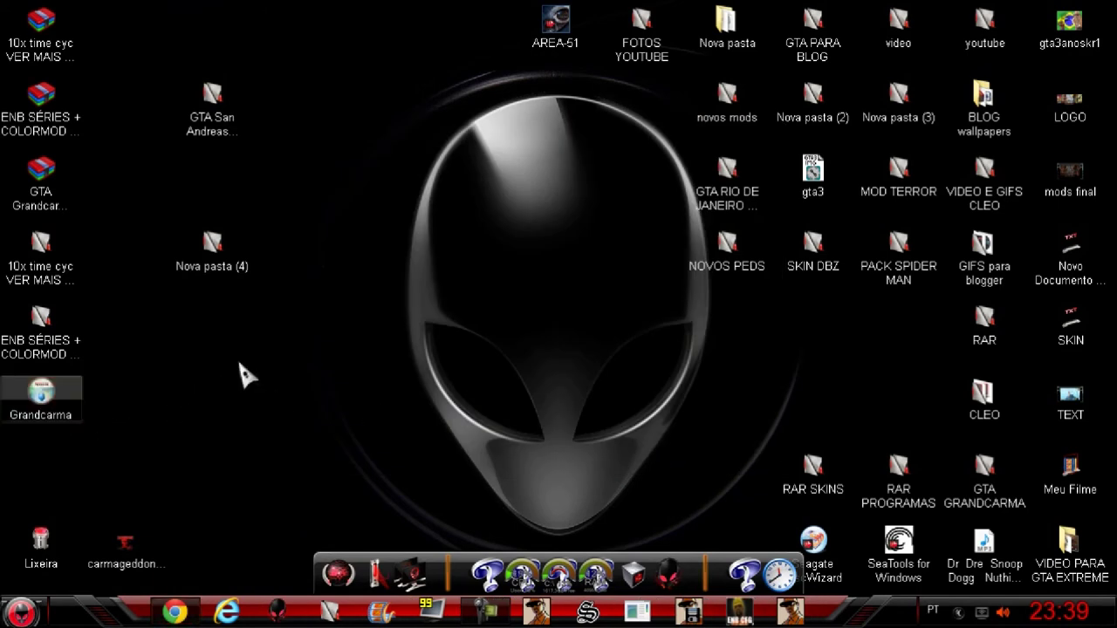
Open Nova pasta (4) and GTA San Andreas ORIGINAL in side-by-side windows, answering the compatibility prompt that the program was installed correctly.
double_click(213, 253)
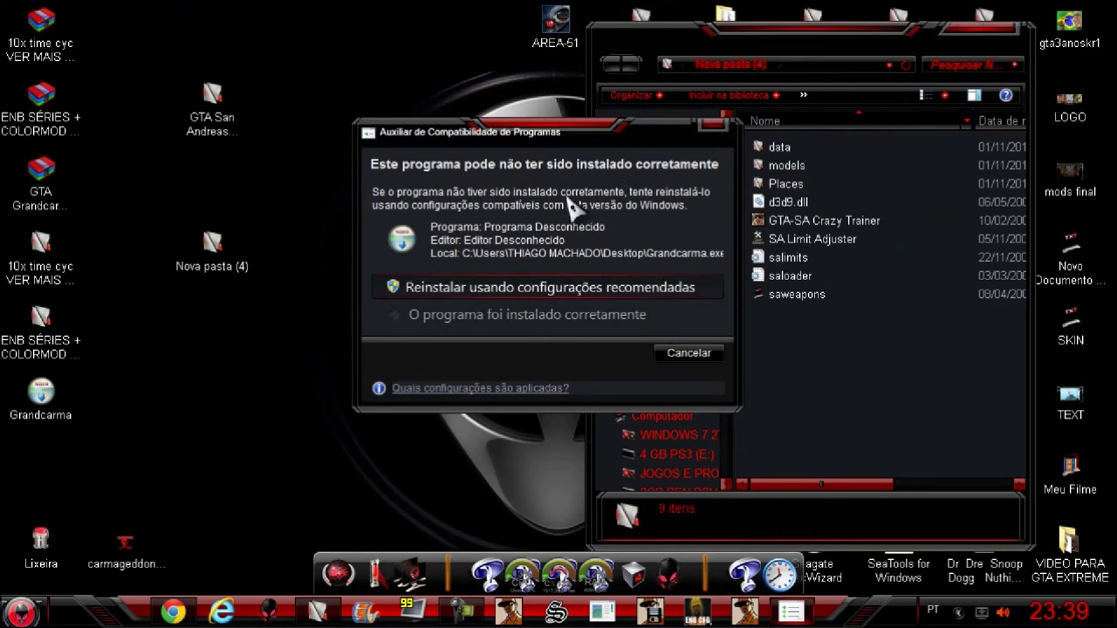
left_click(514, 323)
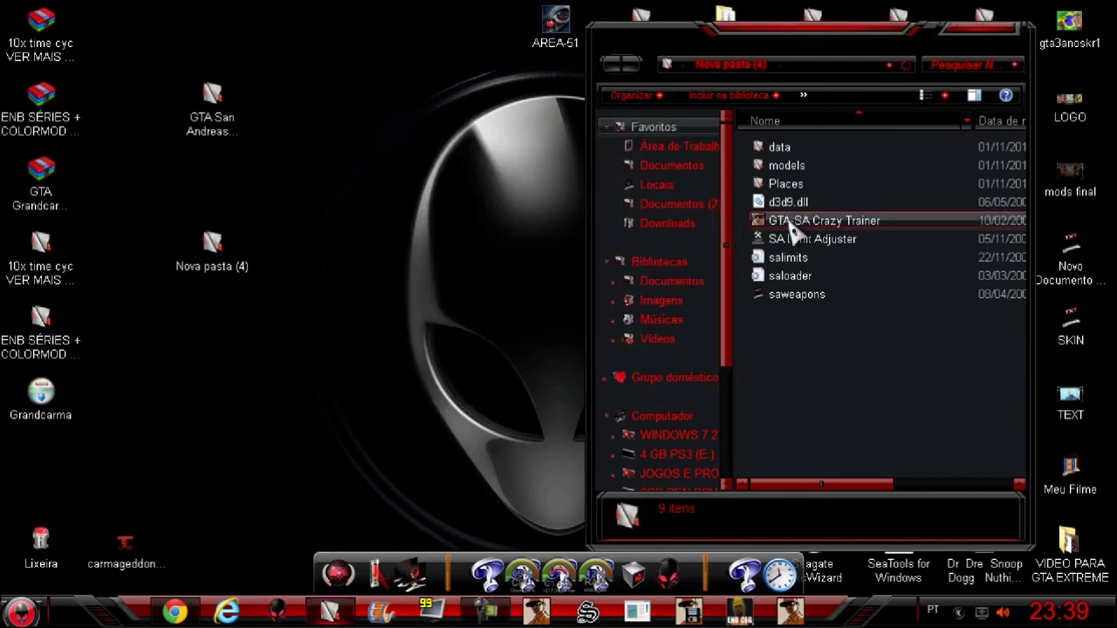
left_click(224, 133)
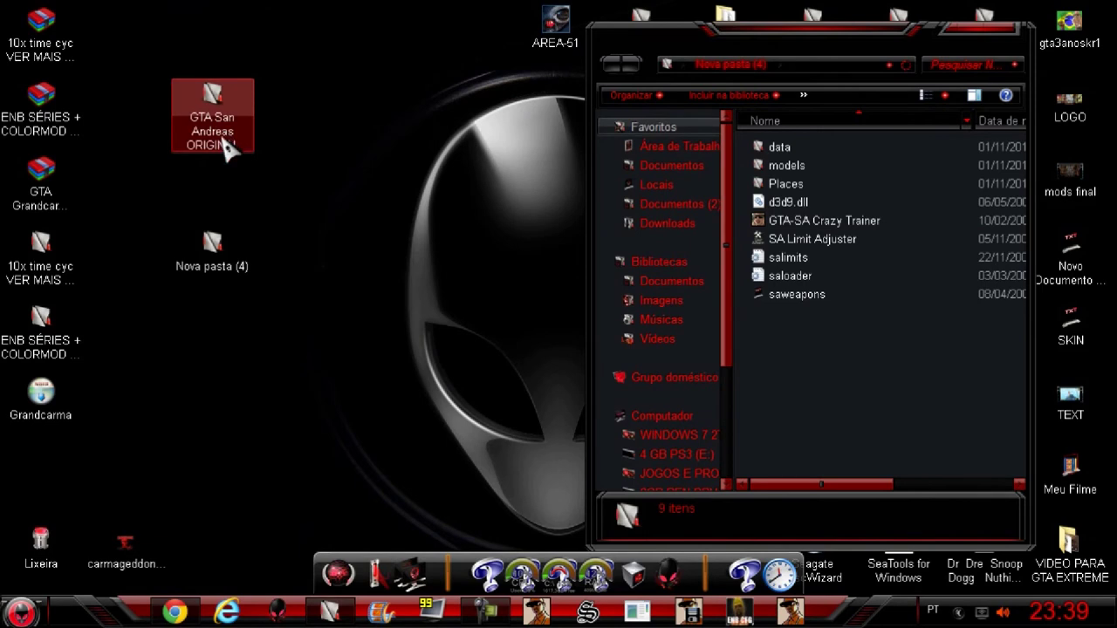
double_click(237, 142)
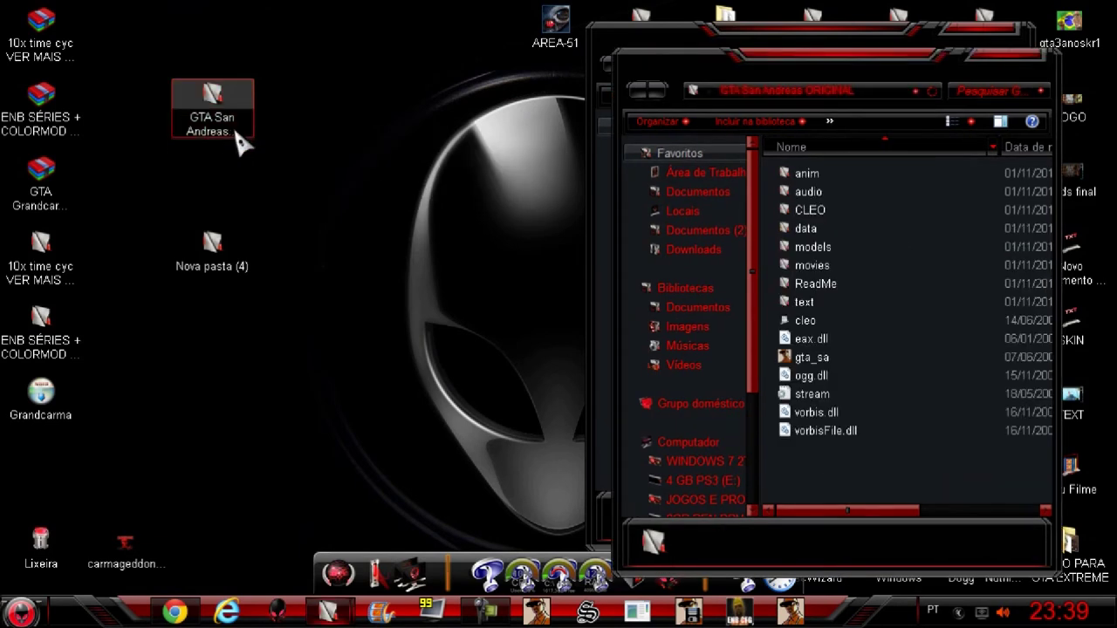
left_click_drag(683, 69, 157, 51)
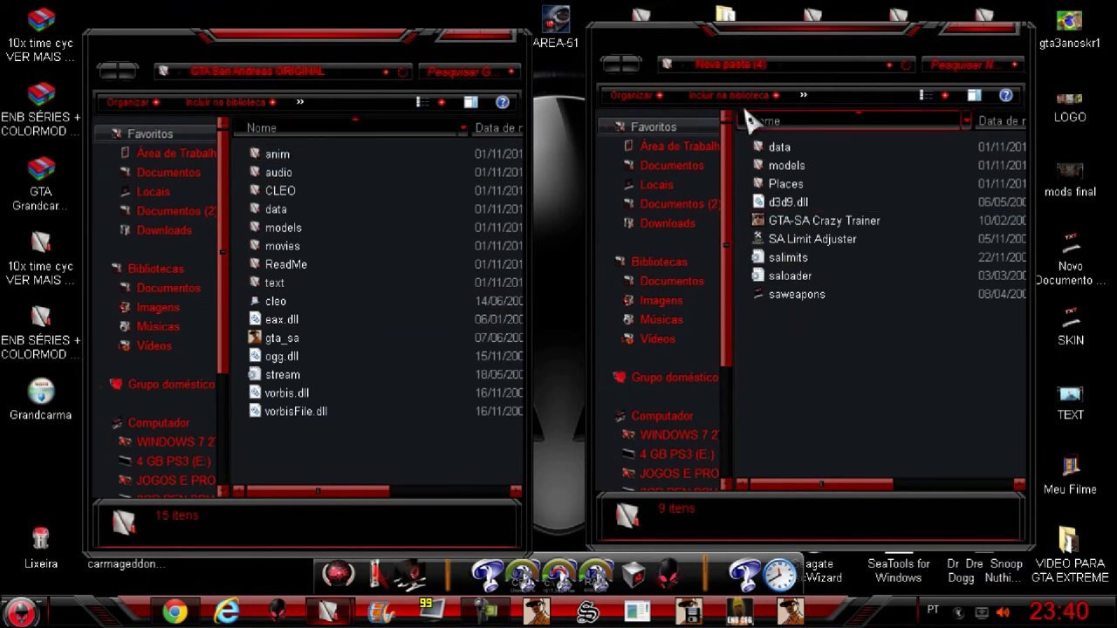
Copy everything in Nova pasta (4)'s data folder into the GTA San Andreas ORIGINAL data folder, merging folders and replacing all same-named files.
double_click(805, 146)
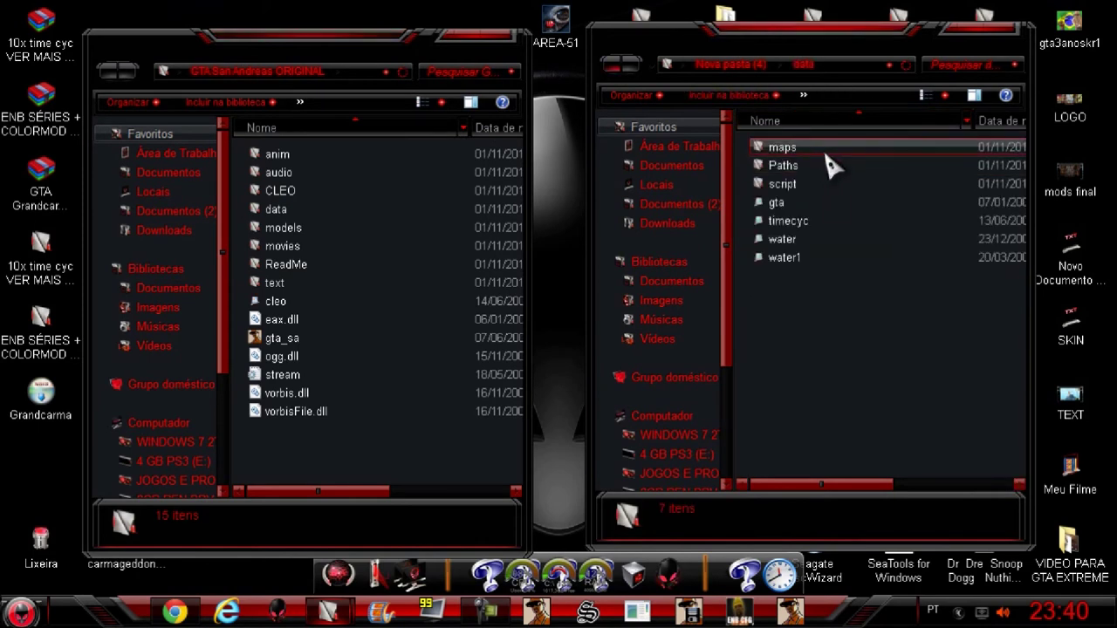
left_click(611, 65)
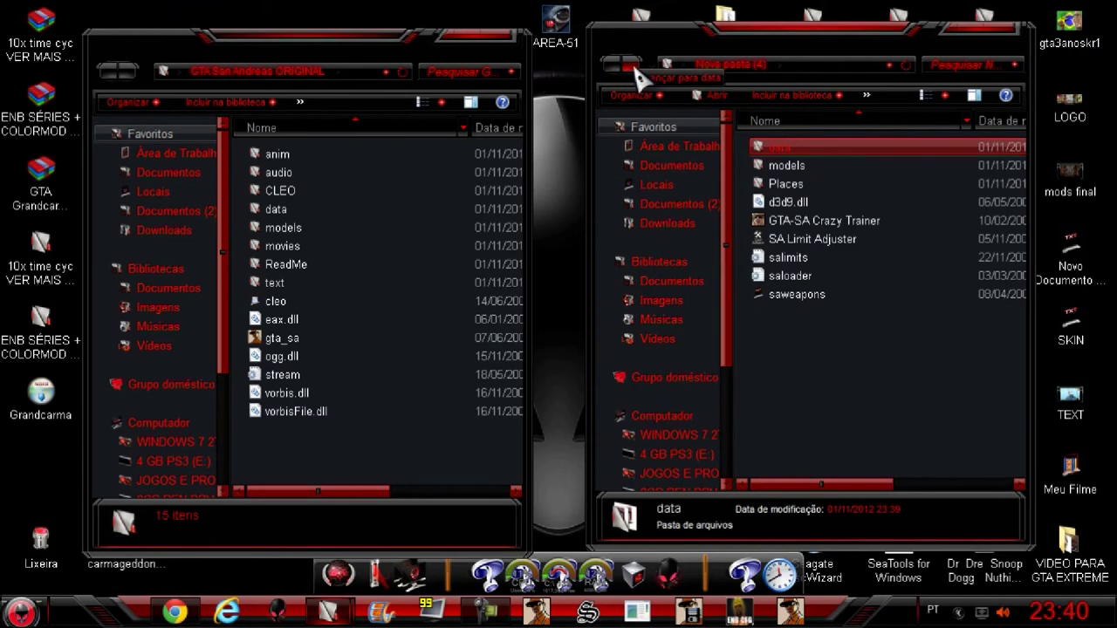
left_click(632, 64)
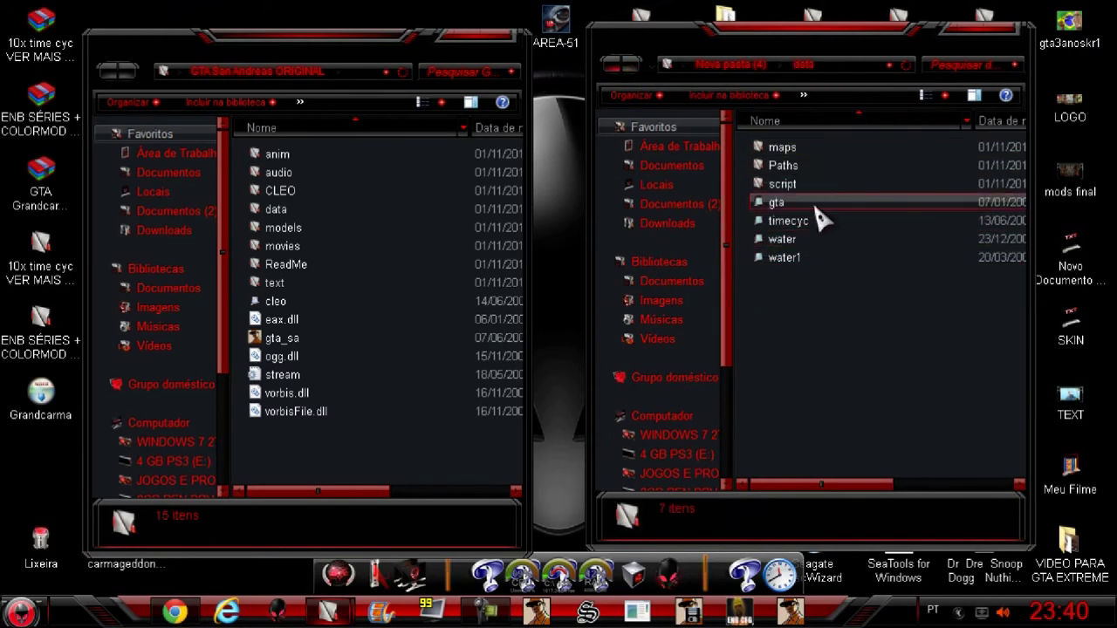
left_click_drag(817, 261, 802, 155)
right_click(803, 155)
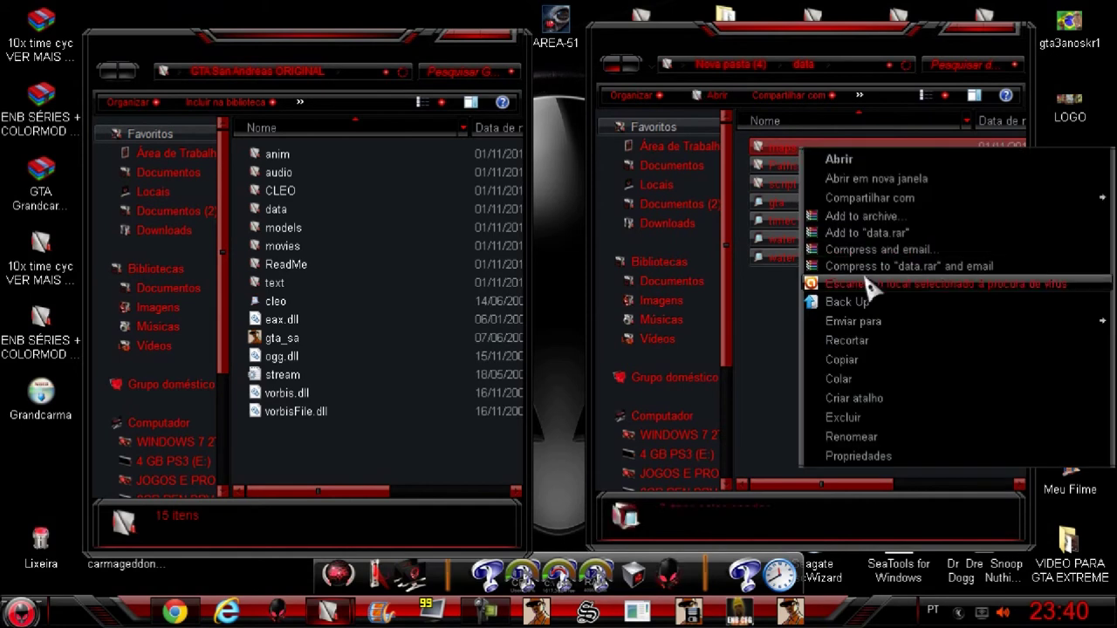
left_click(873, 367)
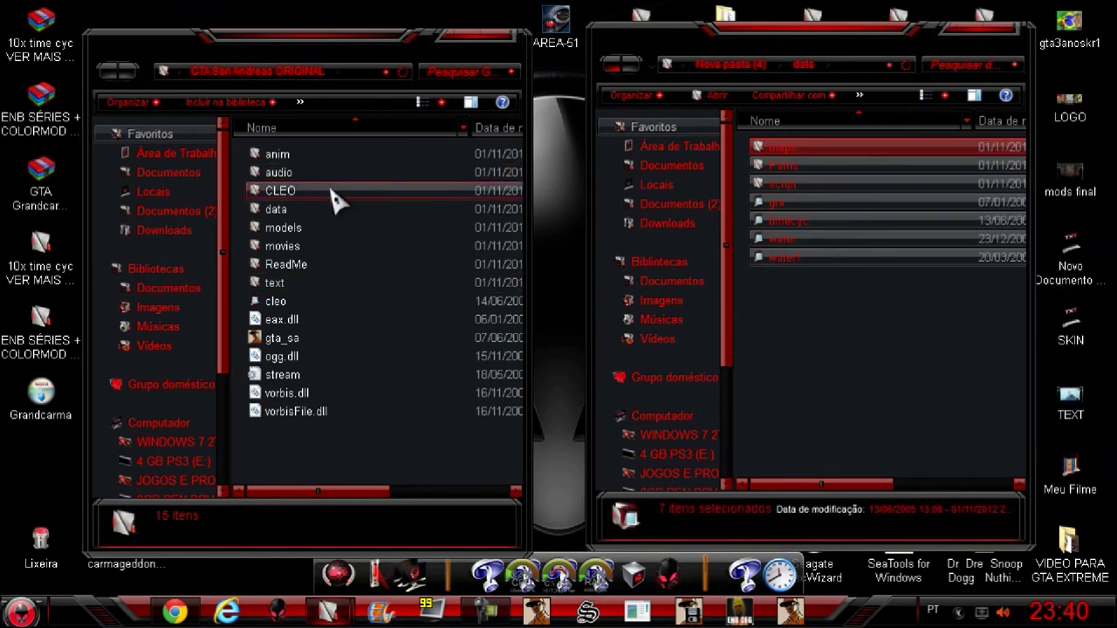
left_click(295, 218)
right_click(296, 213)
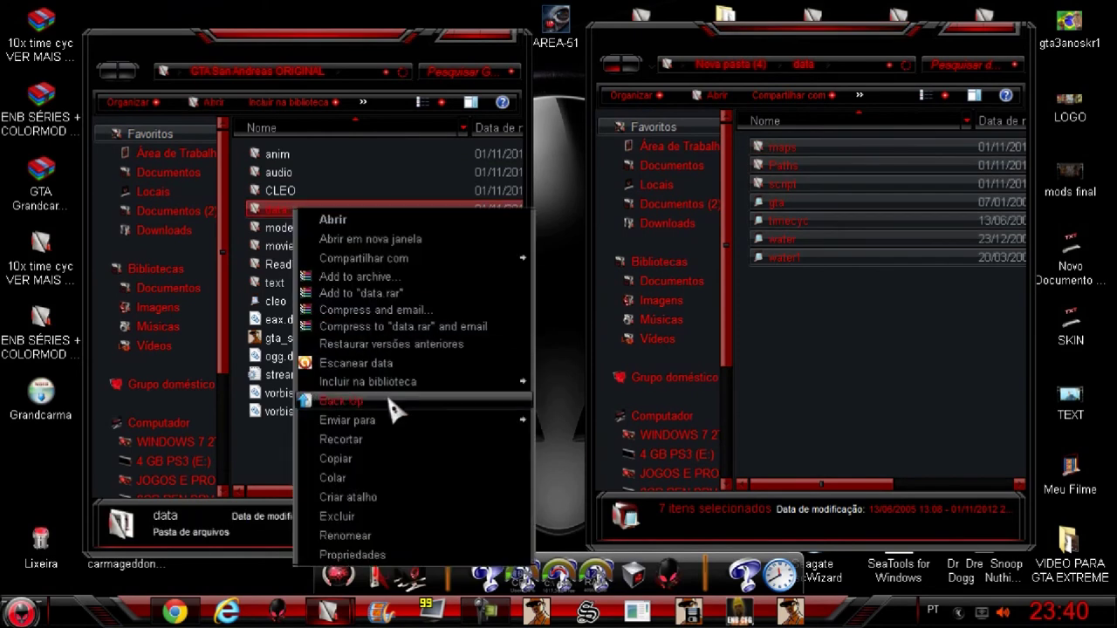
left_click(349, 478)
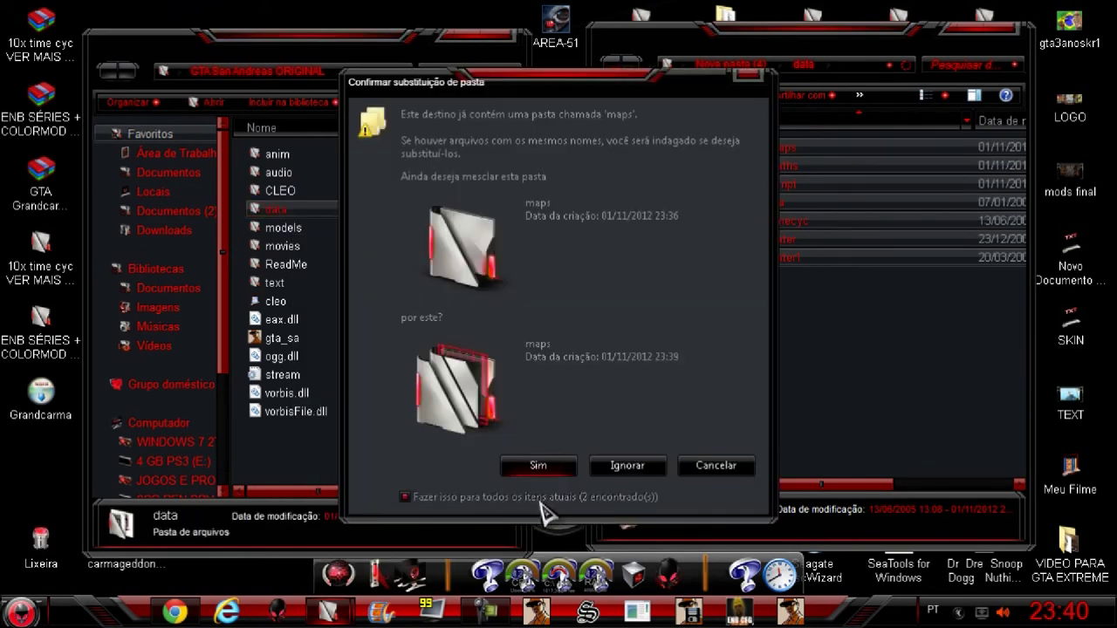
left_click(538, 468)
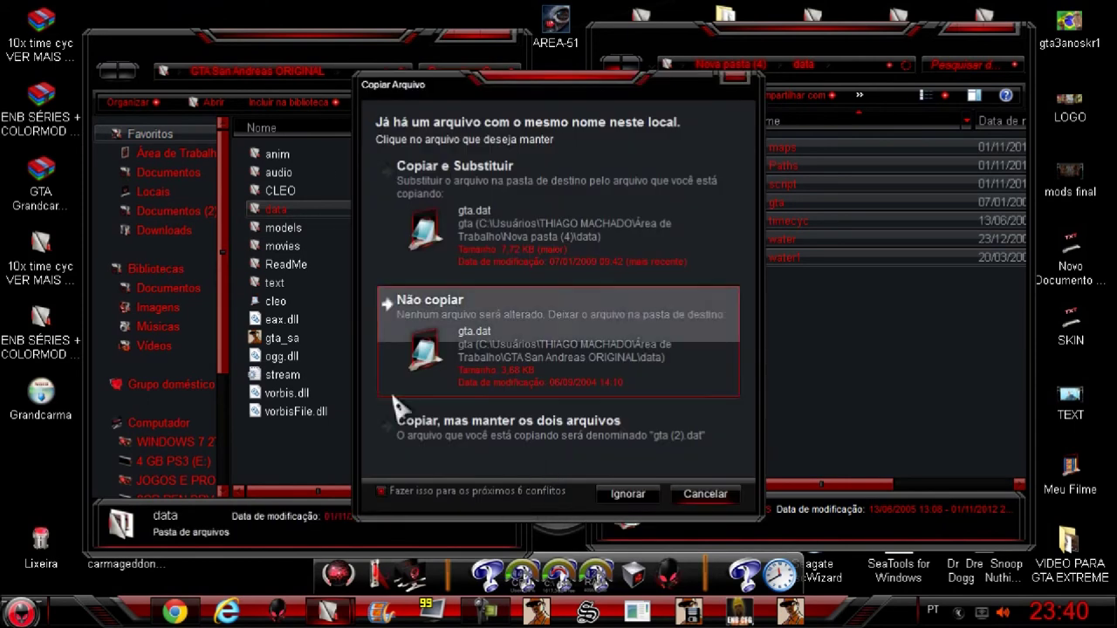
left_click(497, 179)
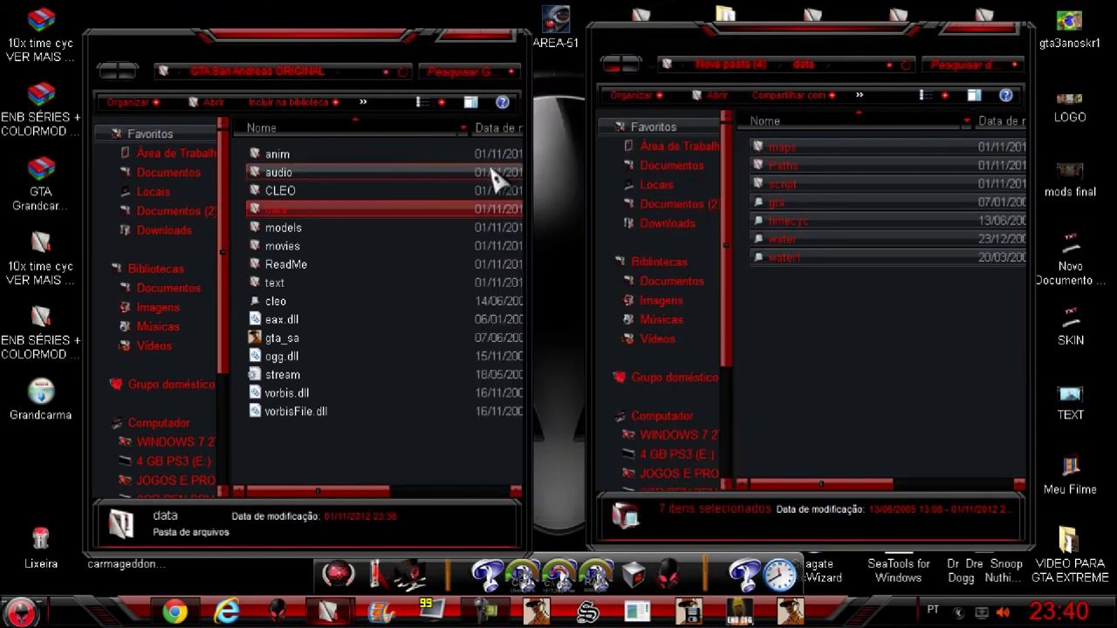
Copy everything in Nova pasta (4)'s models folder into the GTA San Andreas ORIGINAL models folder, merging folders and replacing all same-named files.
left_click(611, 68)
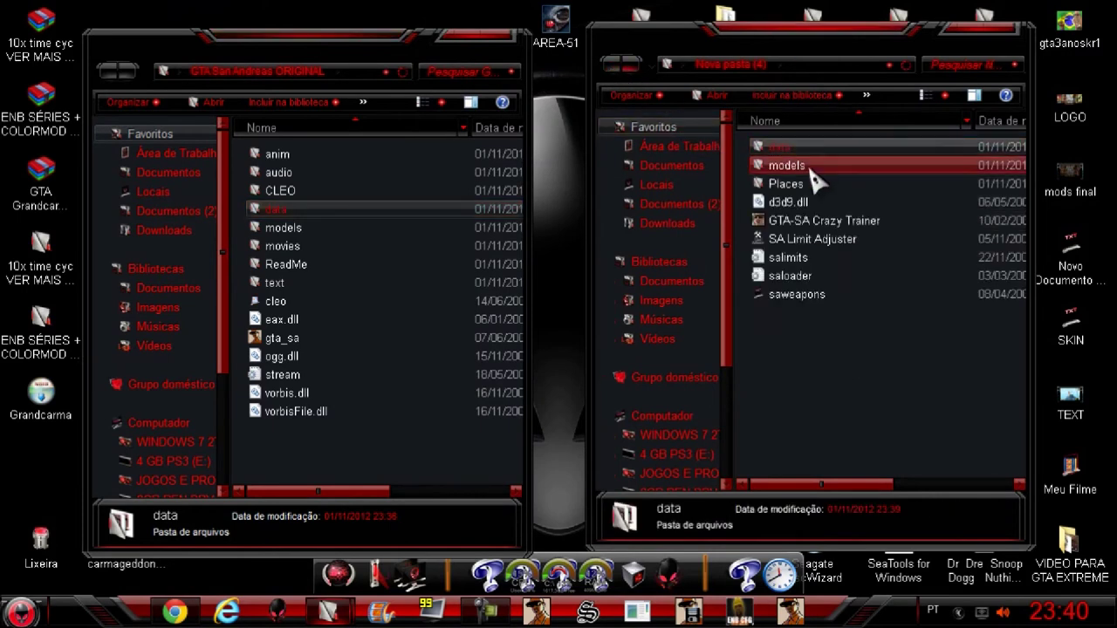
double_click(807, 168)
left_click_drag(847, 255, 805, 149)
right_click(804, 150)
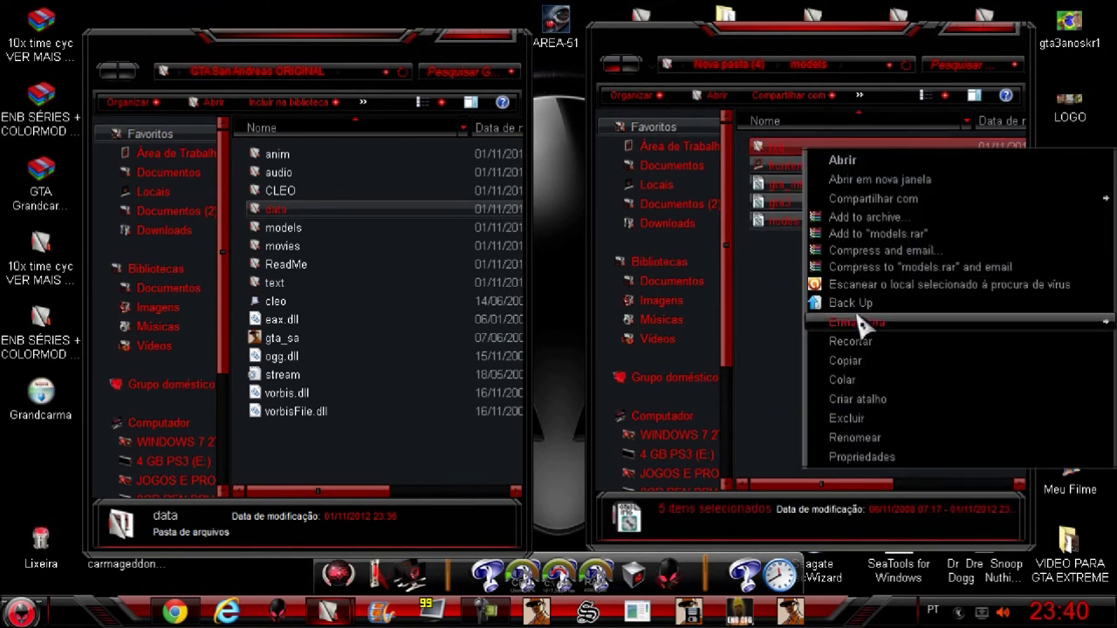
left_click(863, 361)
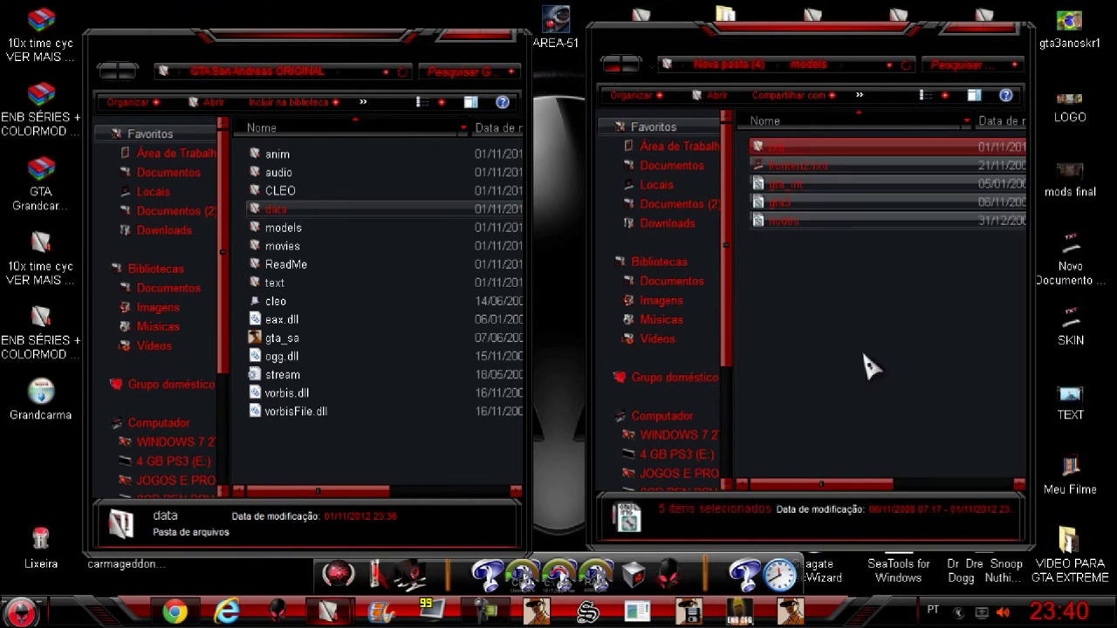
left_click(302, 228)
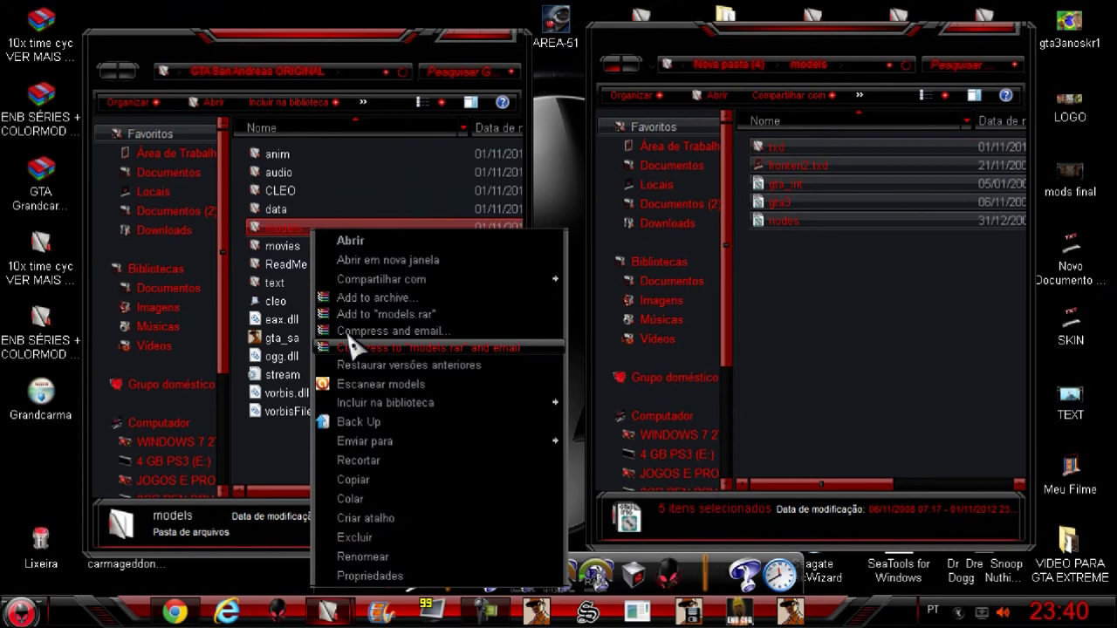
left_click(403, 499)
left_click(526, 465)
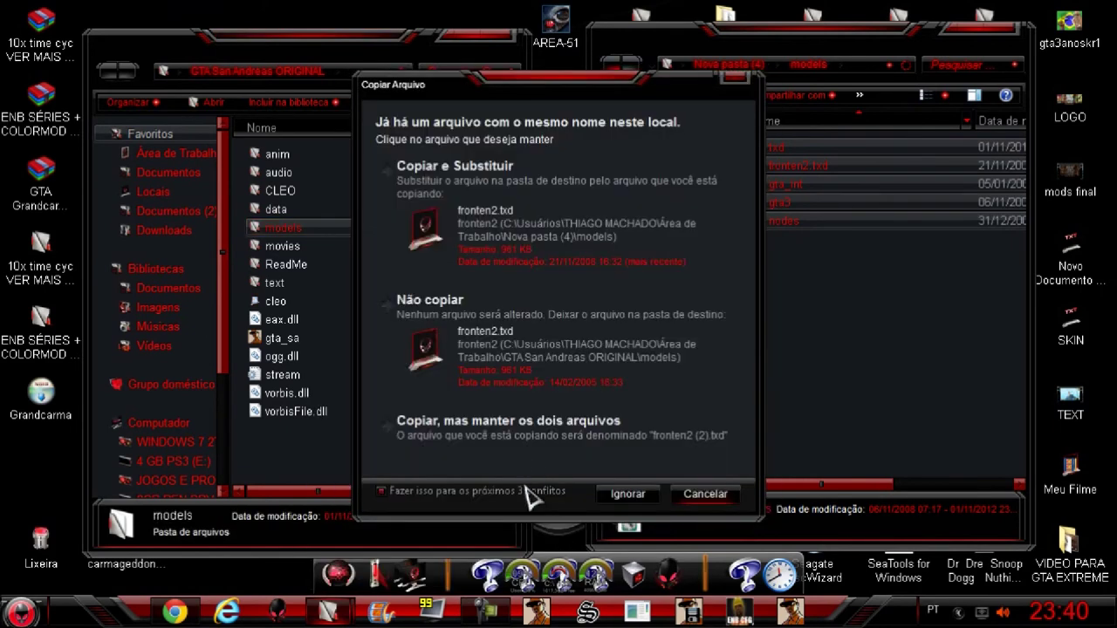
left_click(579, 201)
Copy the Places folder from Nova pasta (4) into the main GTA San Andreas ORIGINAL folder.
left_click(614, 73)
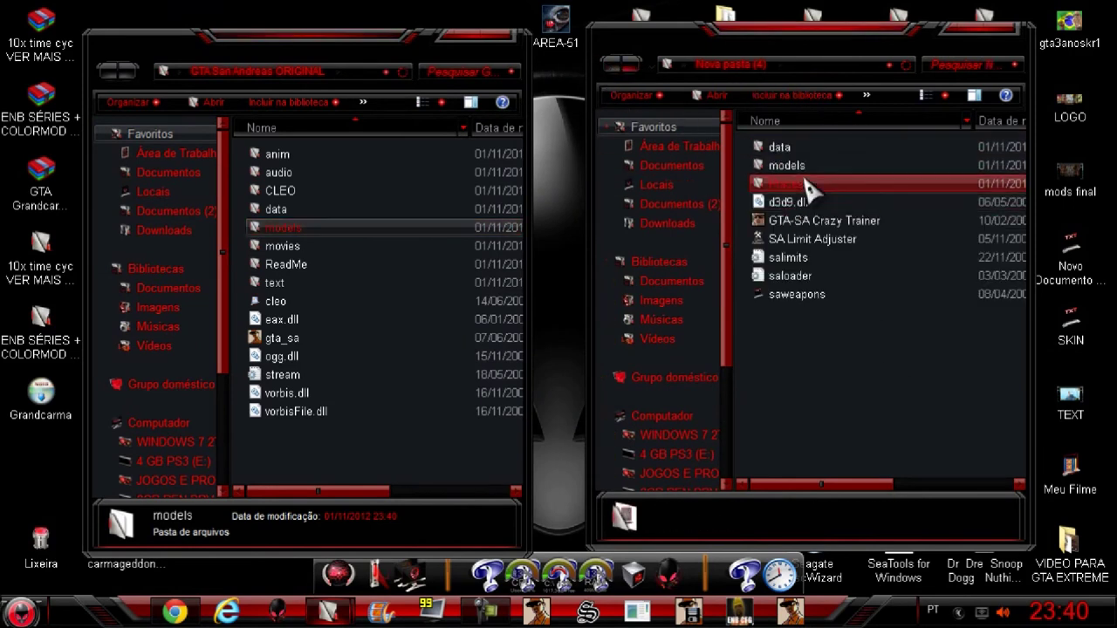
right_click(807, 187)
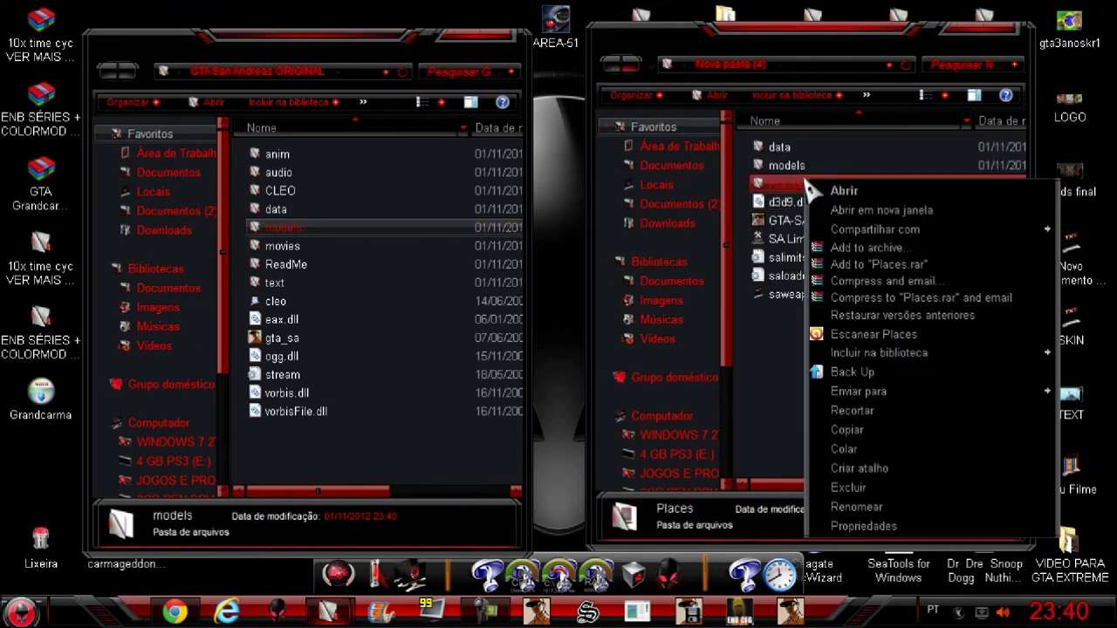
left_click(883, 431)
right_click(344, 346)
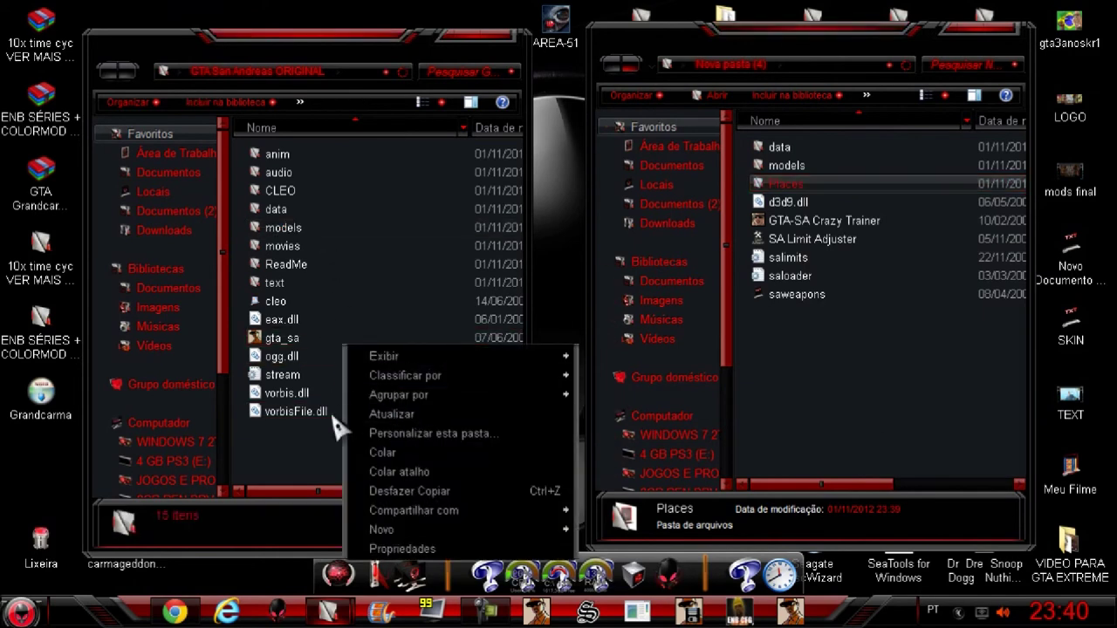
left_click(384, 453)
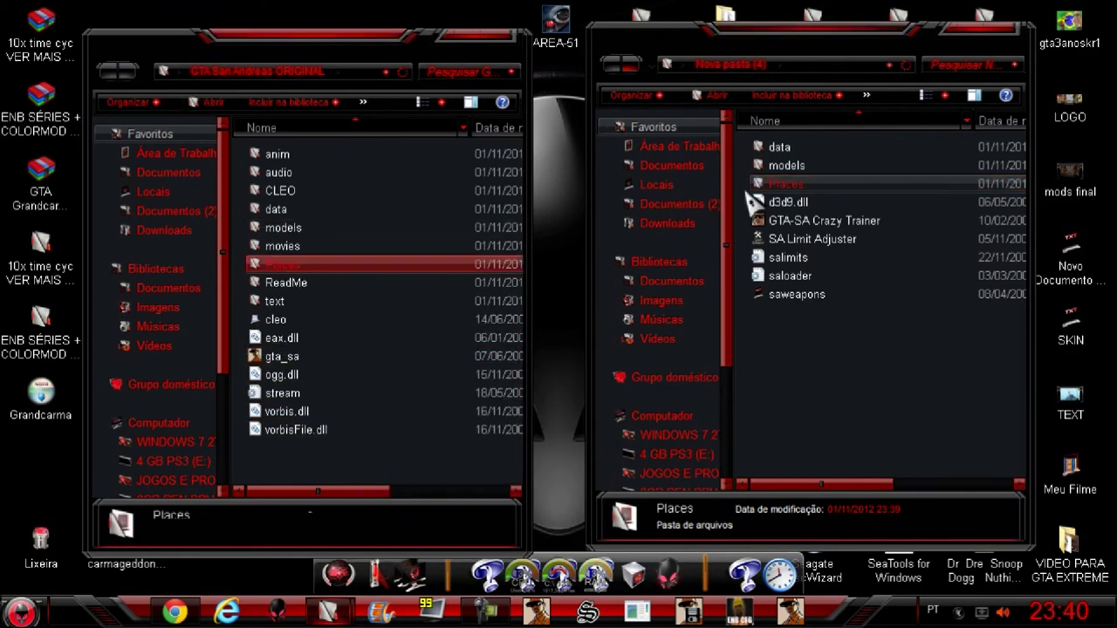
Copy the data, models and Places folders together from Nova pasta (4) into GTA San Andreas ORIGINAL, merging folders and replacing all conflicting files.
left_click_drag(852, 148, 859, 189)
left_click(855, 185, "ctrl")
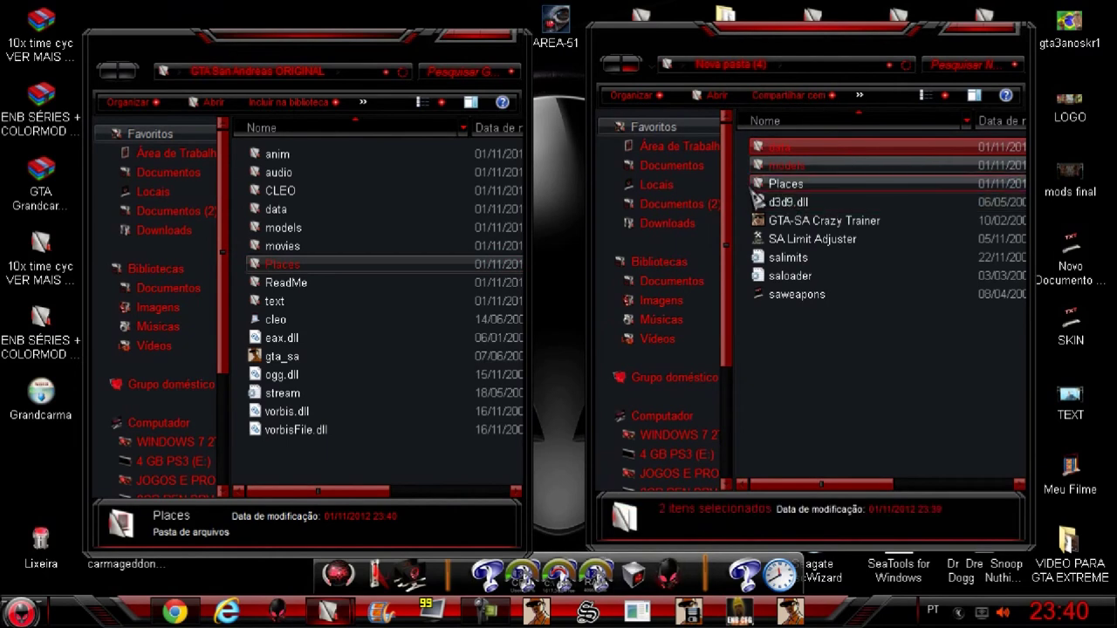
left_click(756, 185)
left_click(768, 150, "shift")
left_click_drag(768, 153, 960, 301)
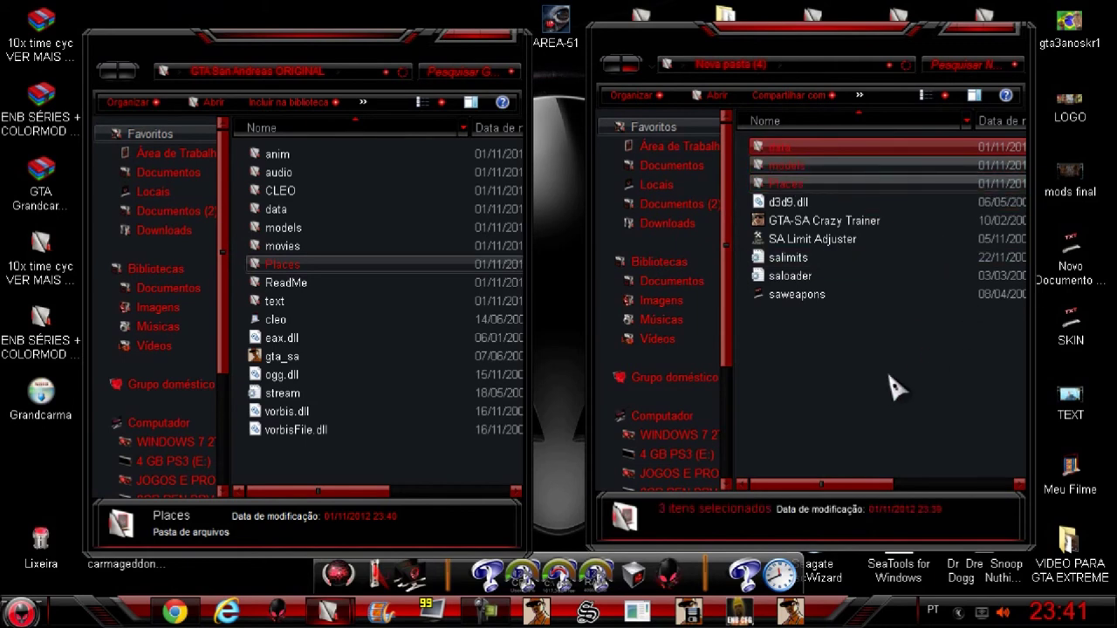
right_click(813, 149)
left_click(870, 360)
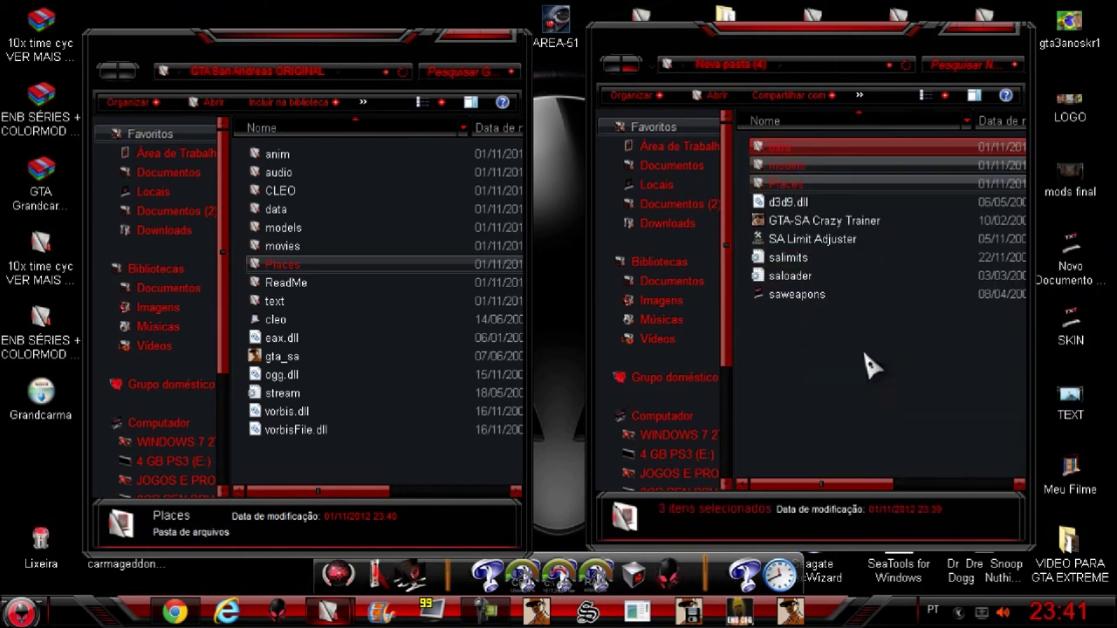
right_click(384, 474)
left_click(419, 358)
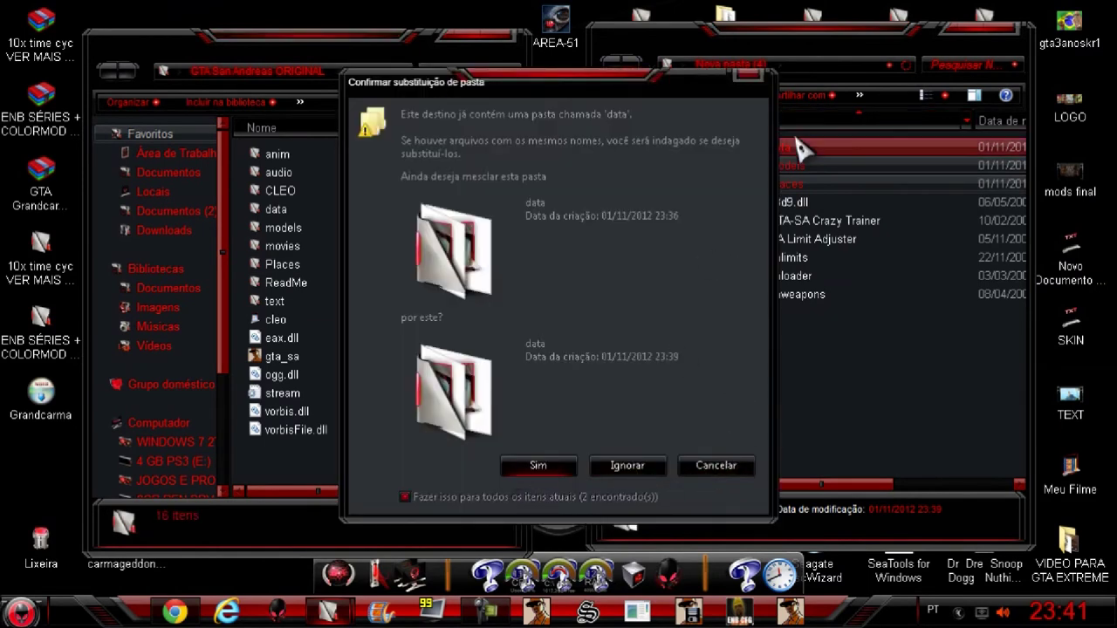
left_click(533, 470)
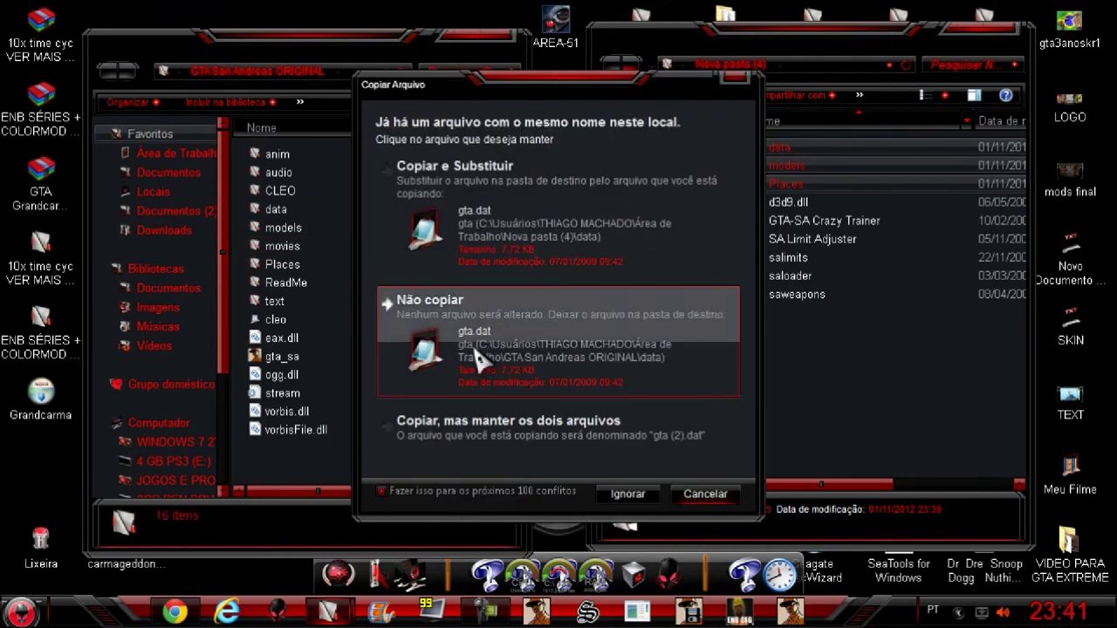
left_click(496, 222)
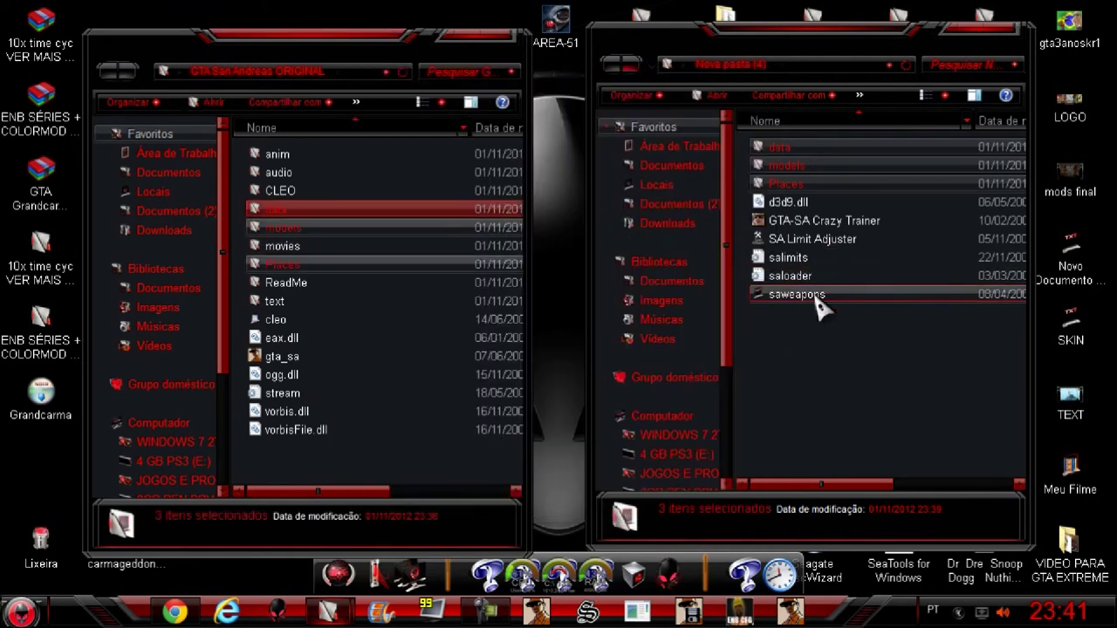
Highlight the six loose files in Nova pasta (4), then close that window and move the GTA San Andreas ORIGINAL window into its place.
left_click_drag(908, 202, 917, 291)
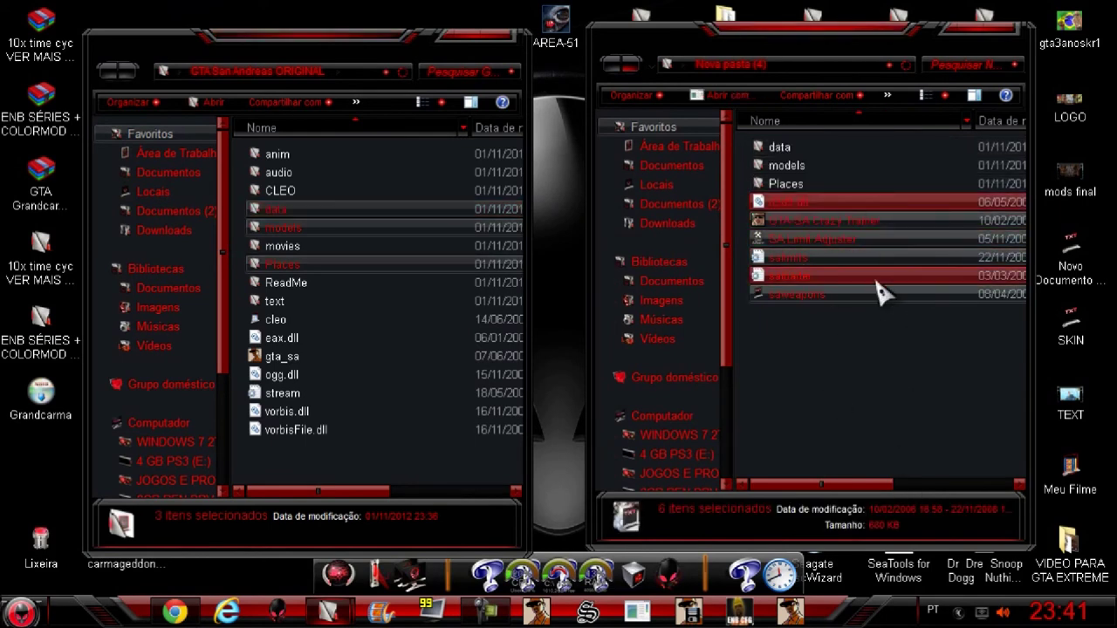
left_click(1011, 34)
left_click(489, 462)
left_click_drag(313, 54, 805, 49)
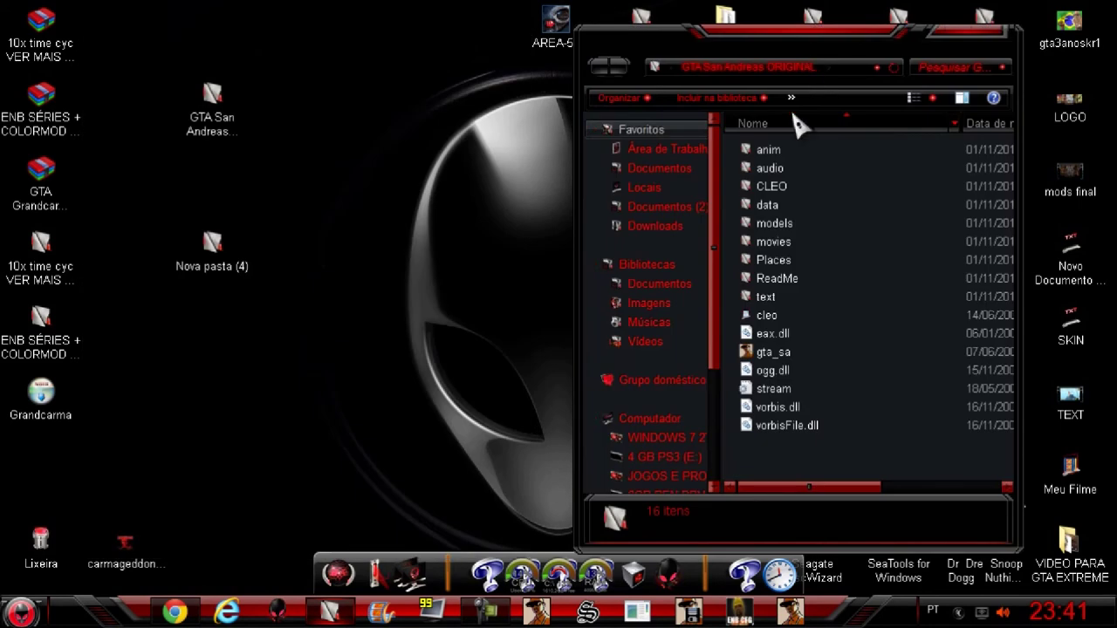
Open the extracted 10x time cyc VER MAIS LONGE folder from the desktop and place its window beside GTA San Andreas ORIGINAL.
left_click(39, 59)
left_click(31, 253)
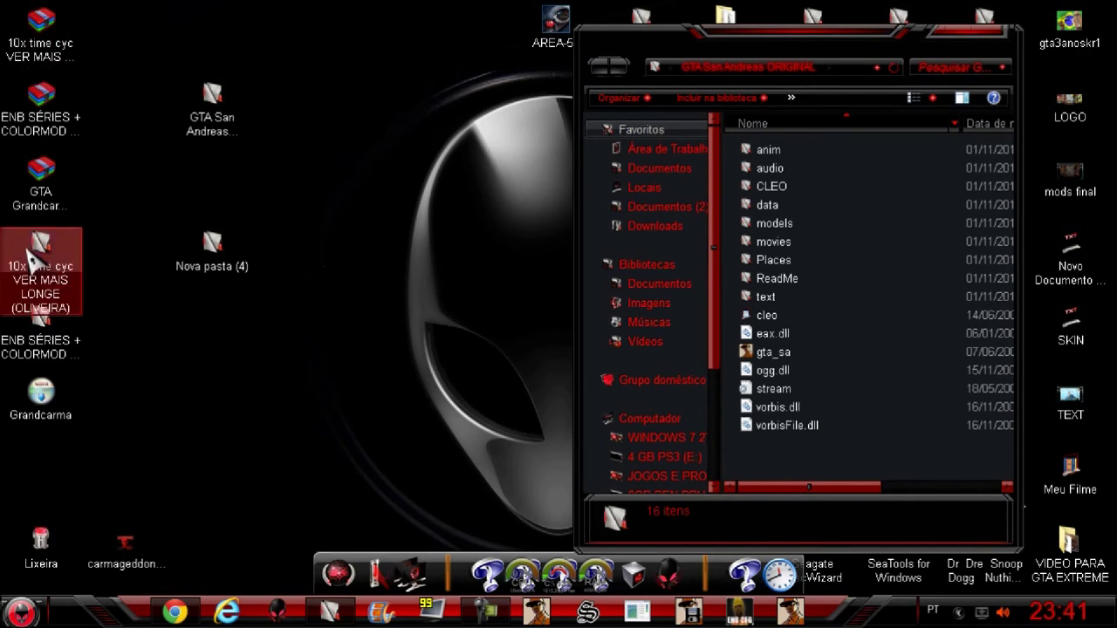
double_click(59, 280)
left_click_drag(699, 83, 174, 55)
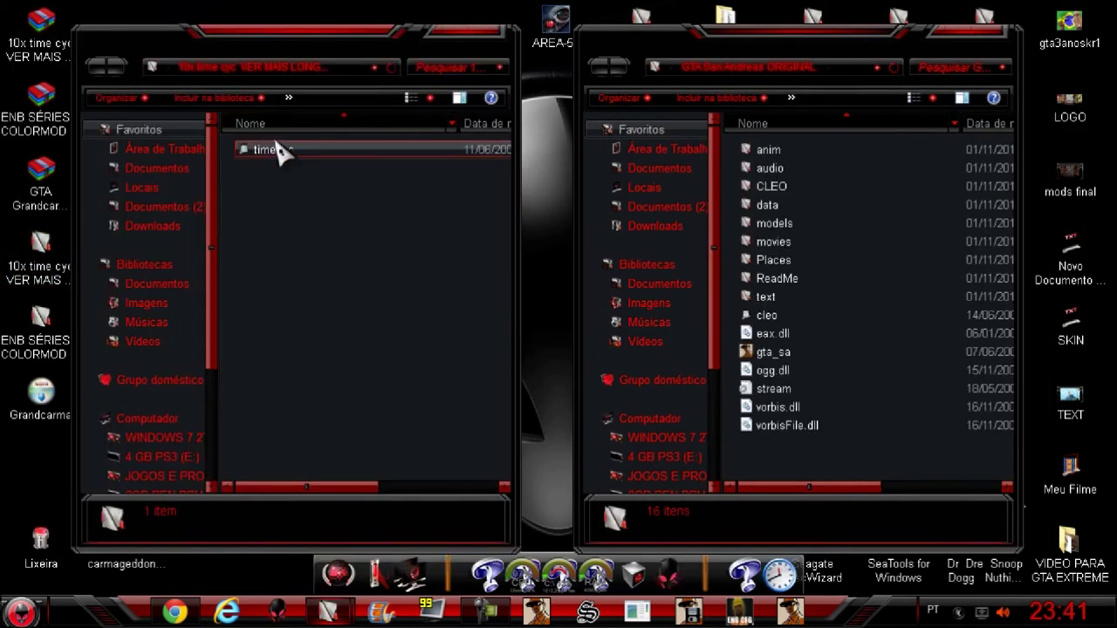
Copy timecyc.dat from the 10x time cyc folder into the GTA San Andreas ORIGINAL data folder, replacing the existing file.
left_click(300, 154)
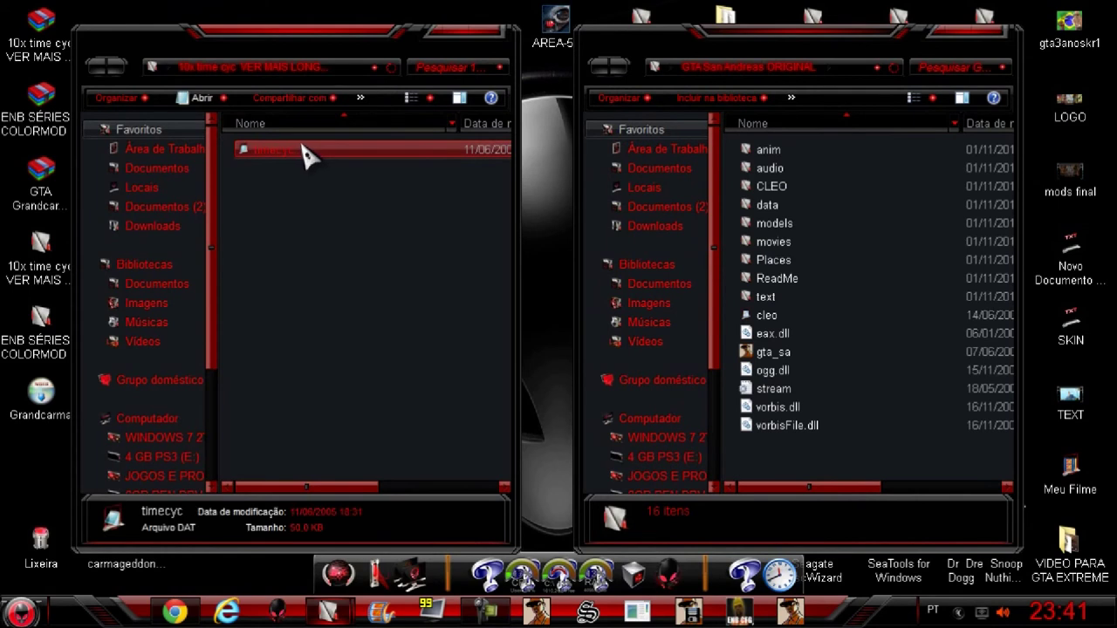
right_click(301, 149)
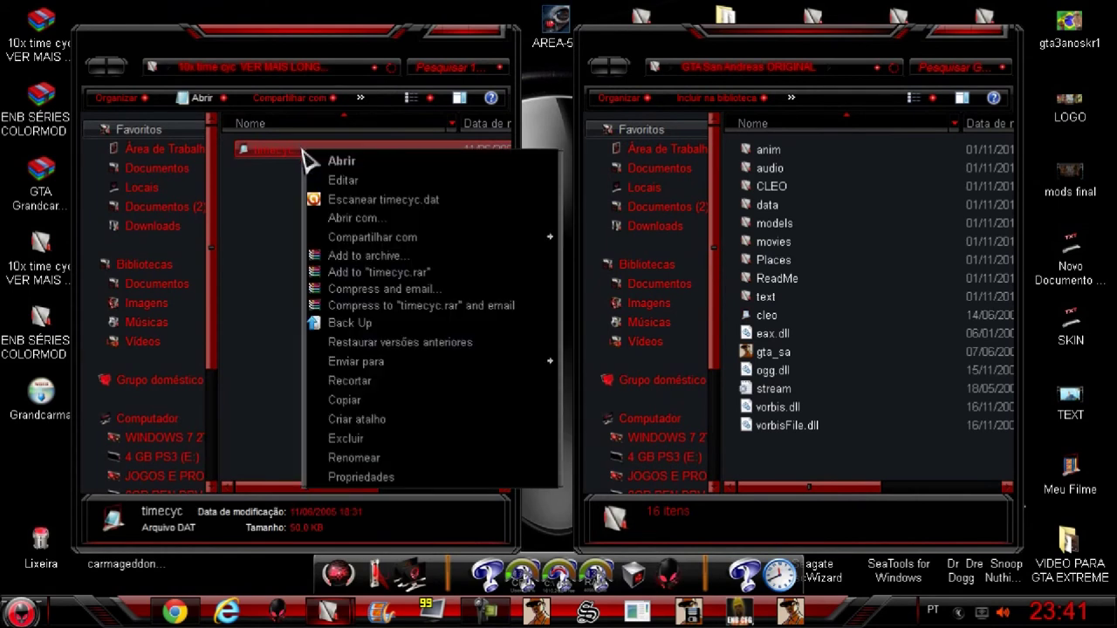
left_click(433, 403)
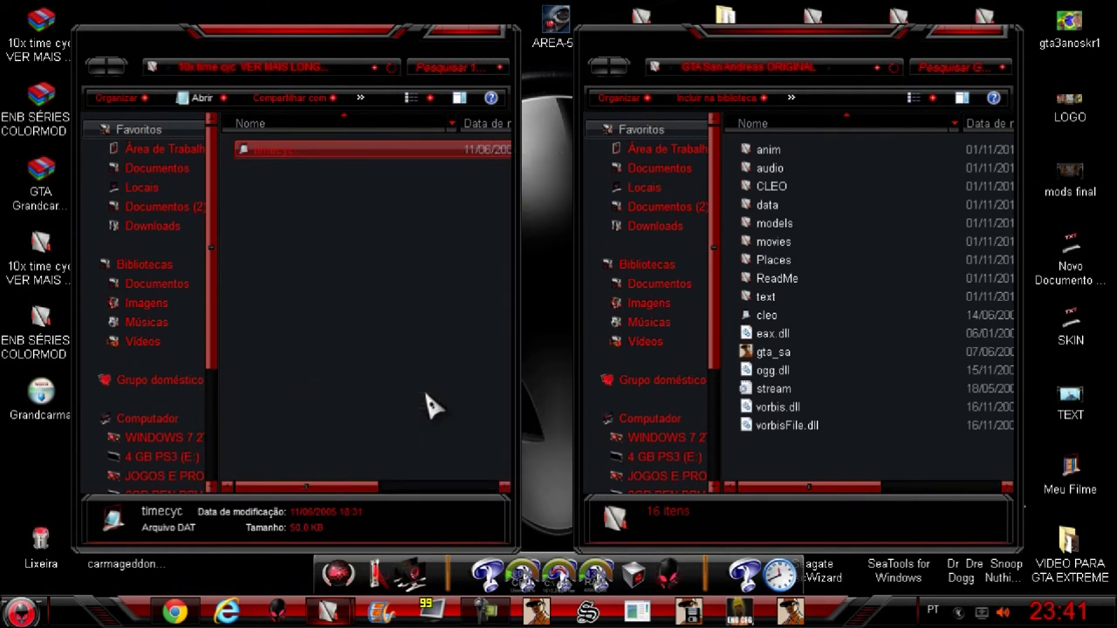
left_click(908, 220)
double_click(904, 211)
scroll(906, 231, "down", 9)
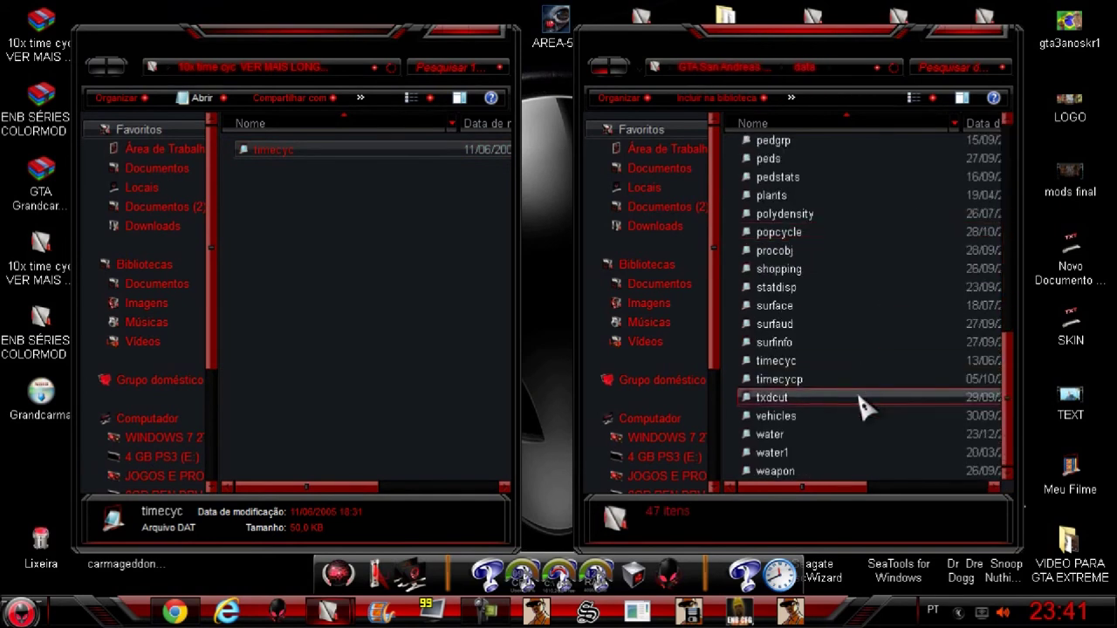
right_click(883, 262)
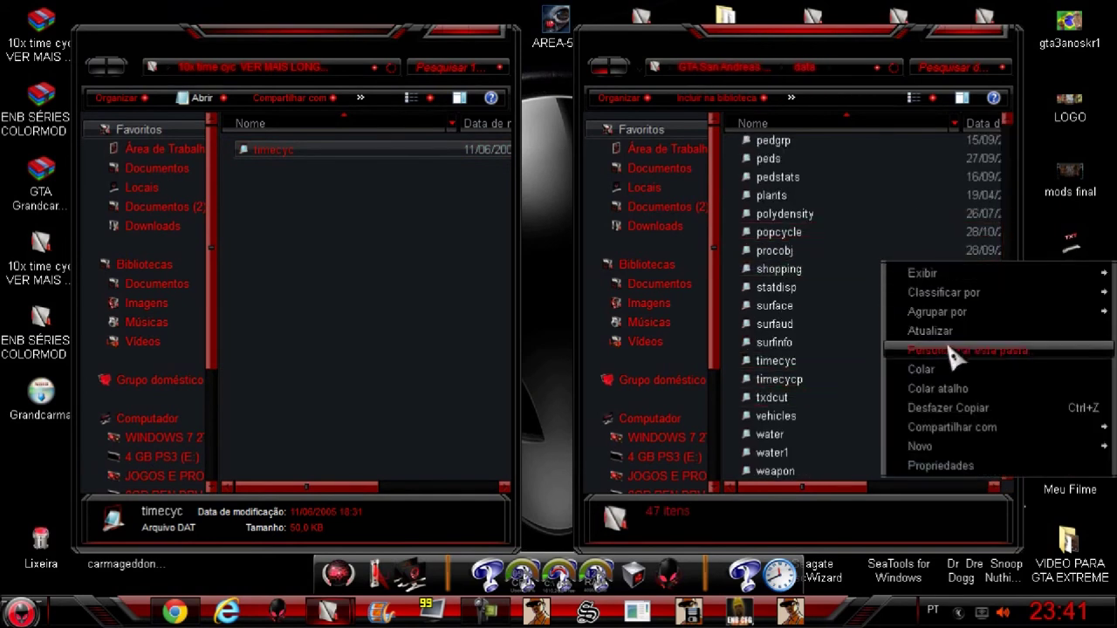
left_click(957, 371)
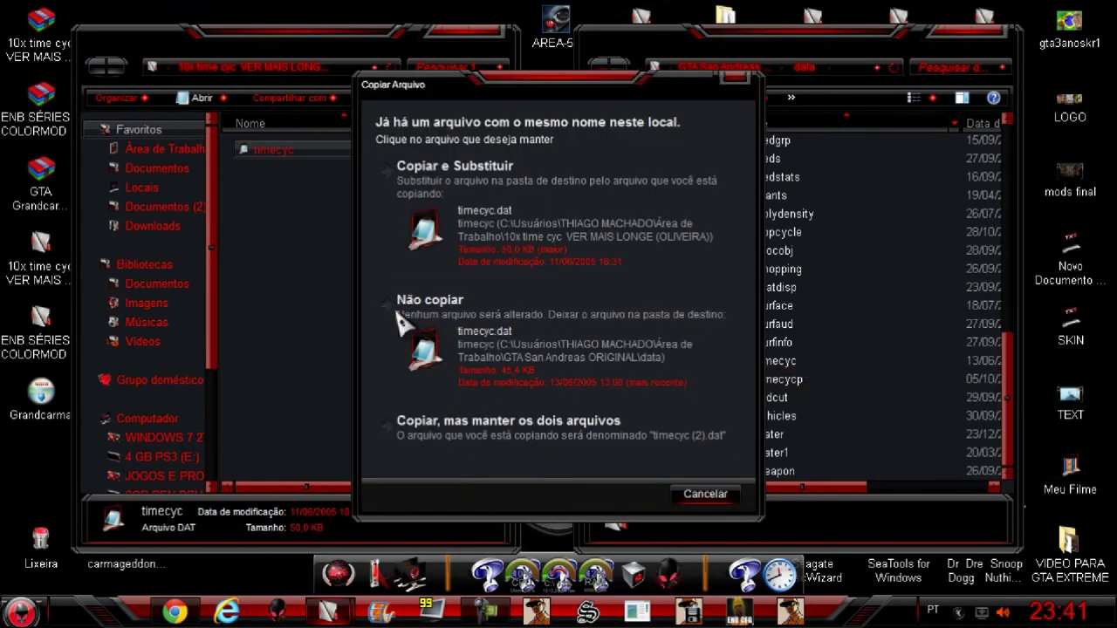
left_click(534, 179)
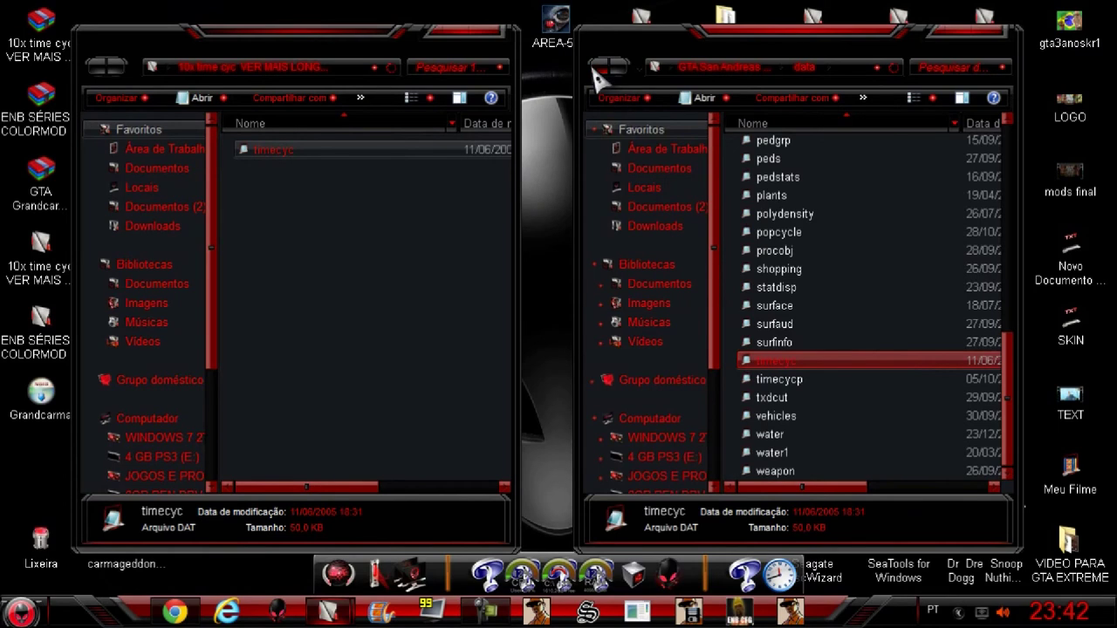
Review the GTA San Andreas ORIGINAL data folder, return to the game's main folder and close the time cyc window.
left_click(600, 68)
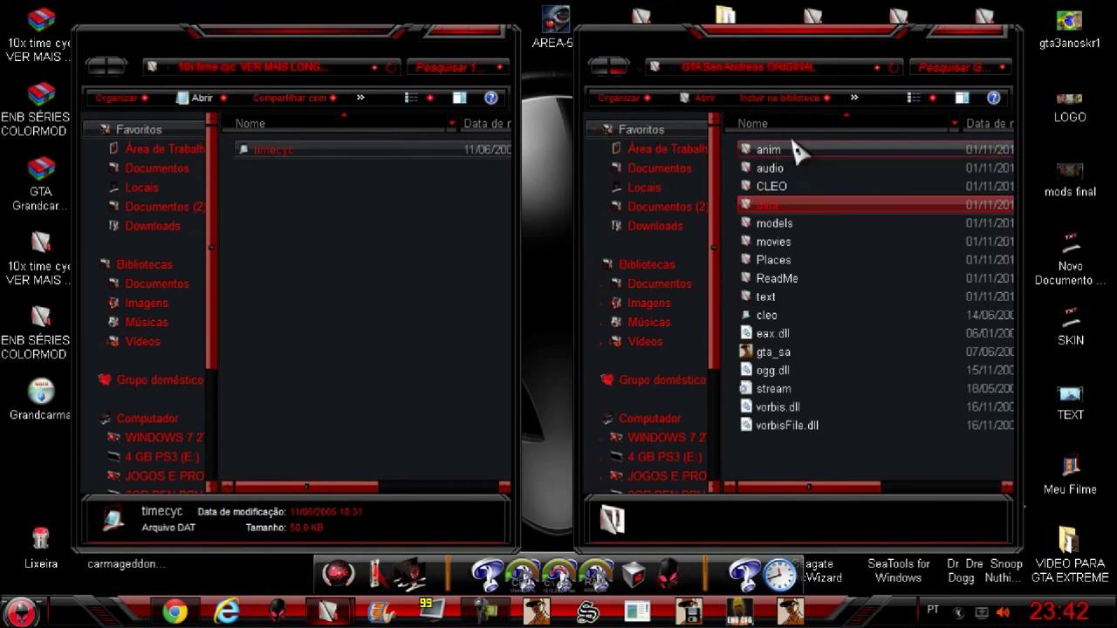
double_click(789, 205)
scroll(817, 431, "down", 4)
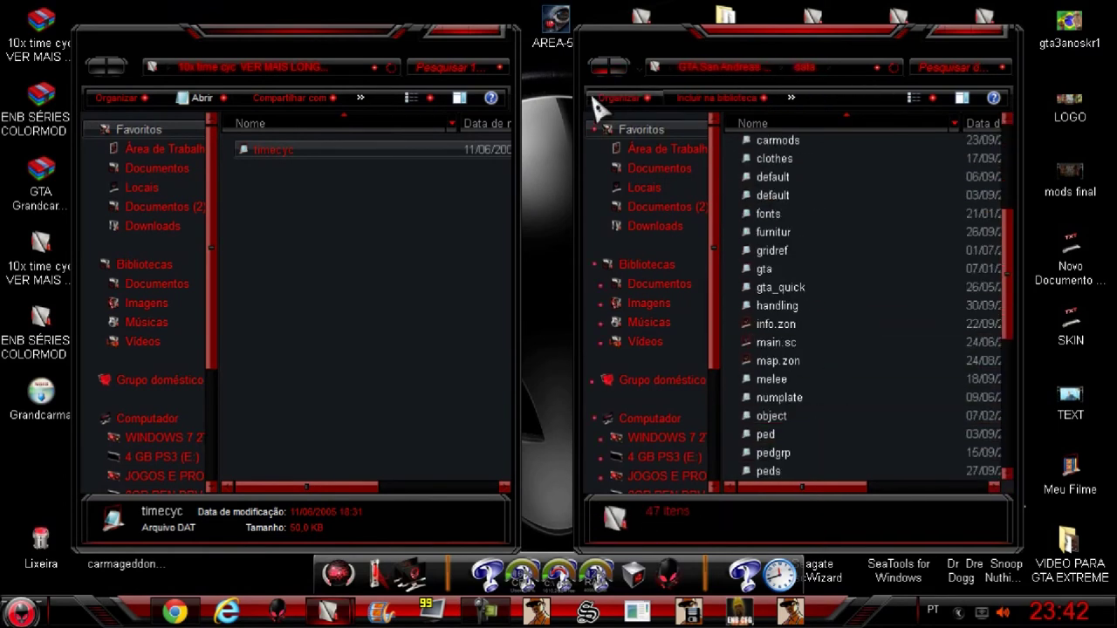
left_click(604, 68)
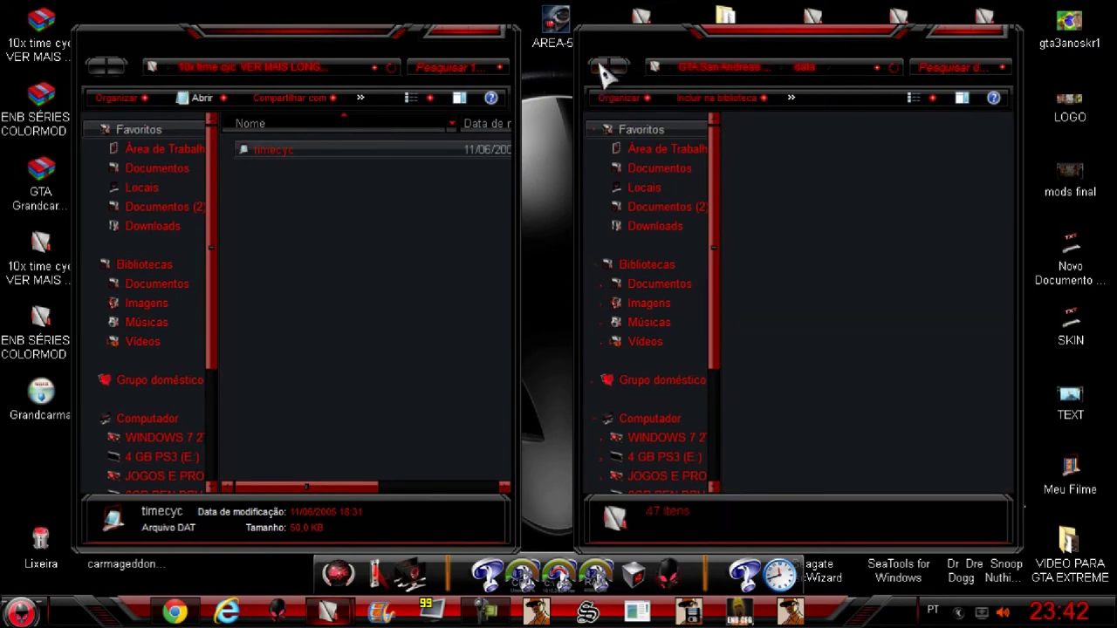
left_click(482, 33)
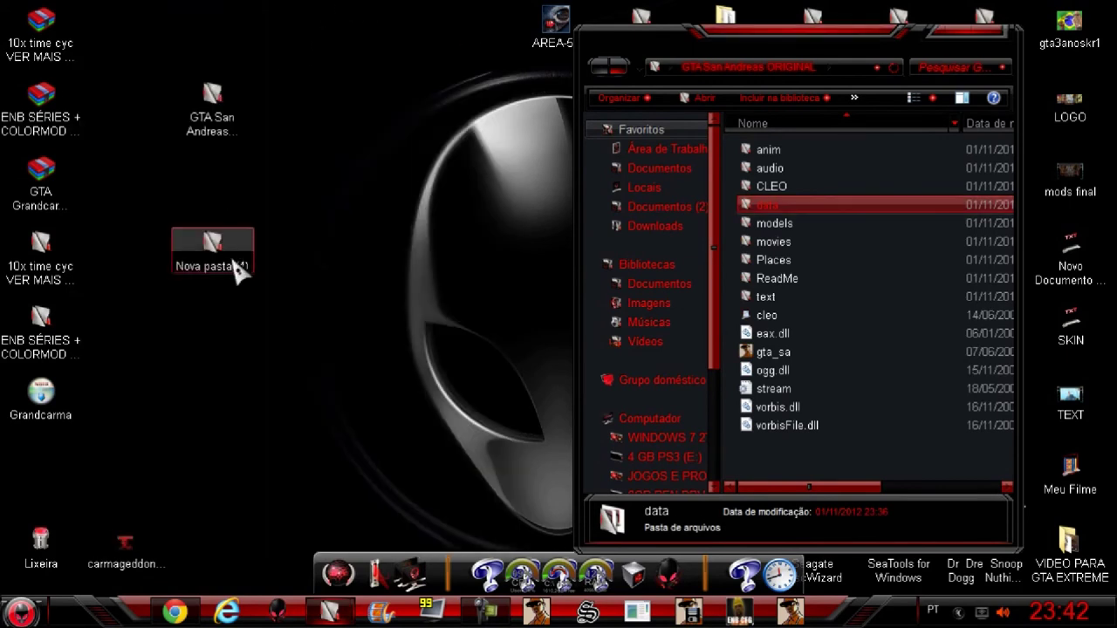
Open the extracted ENB SÉRIES + COLORMOD folder from the desktop and place its window beside GTA San Andreas ORIGINAL.
left_click(79, 331)
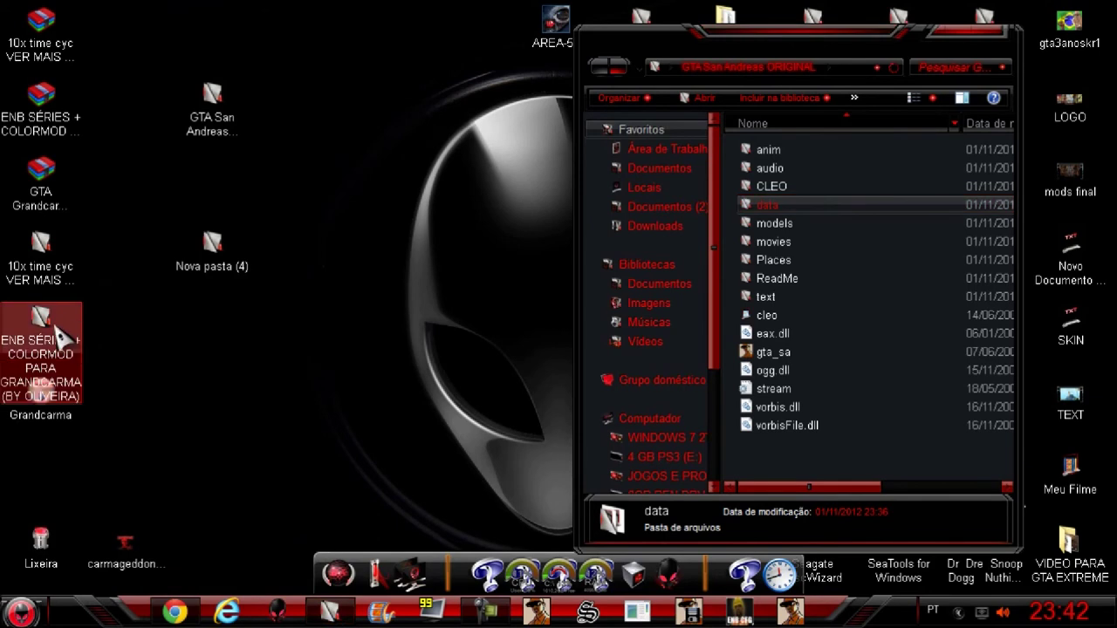
double_click(19, 332)
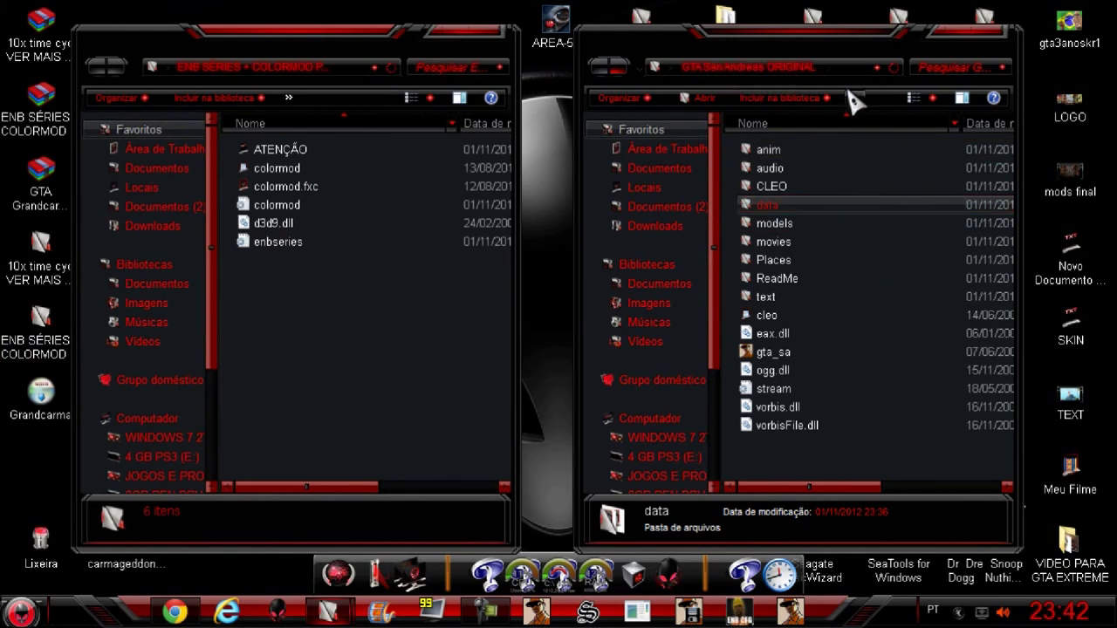
left_click_drag(403, 317, 332, 331)
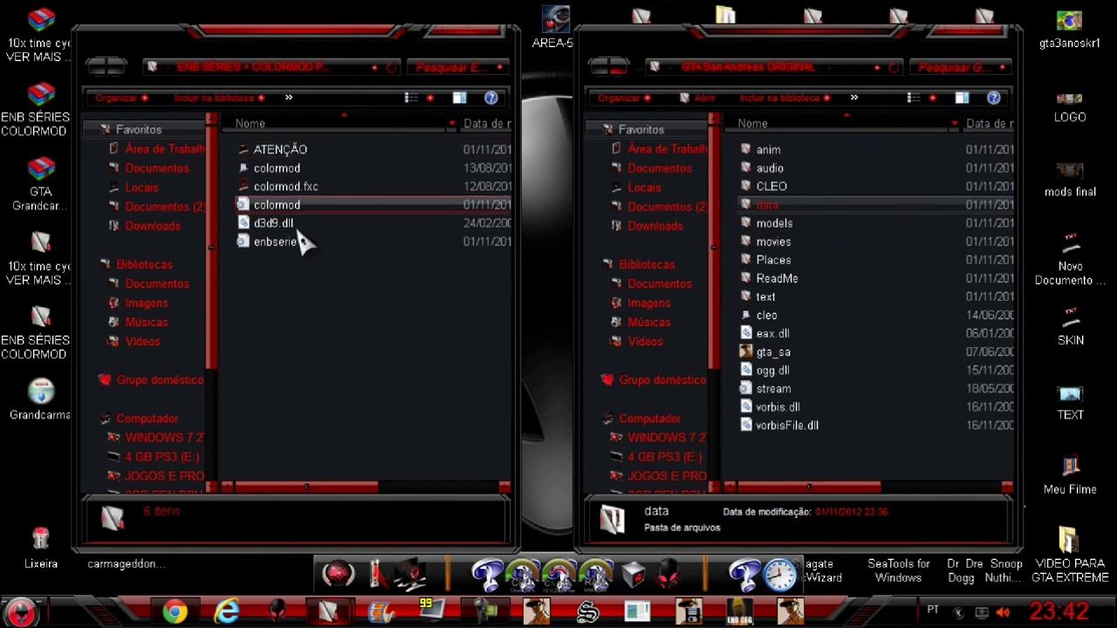
Copy the three colormod files, d3d9.dll and enbseries from the ENB folder into the GTA San Andreas ORIGINAL main folder, leaving out ATENÇÃO.
left_click_drag(346, 174, 260, 255)
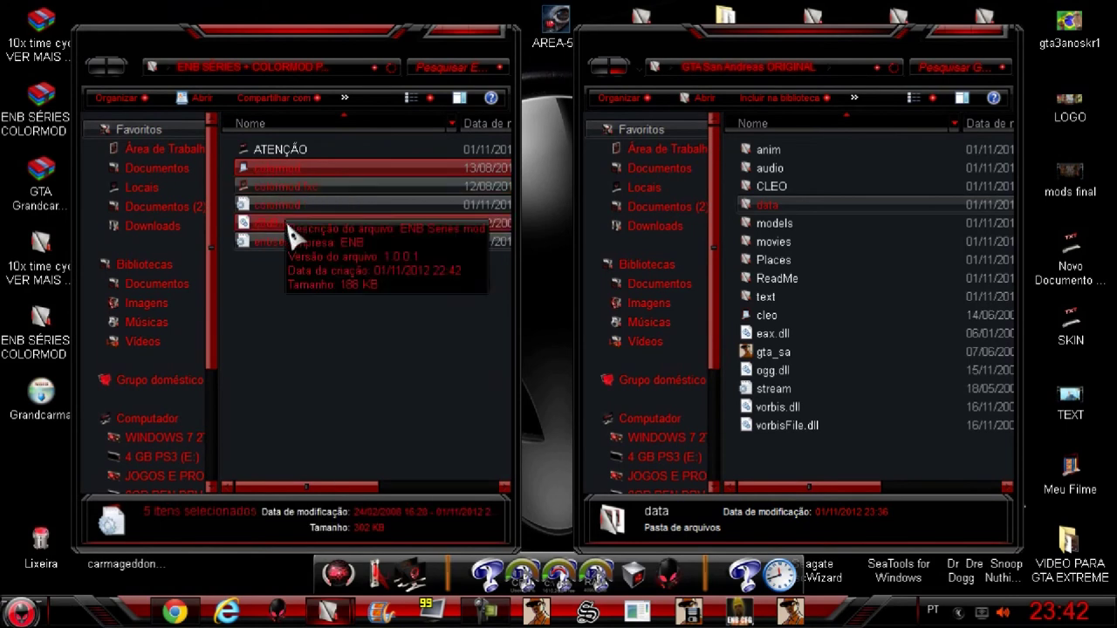
right_click(280, 199)
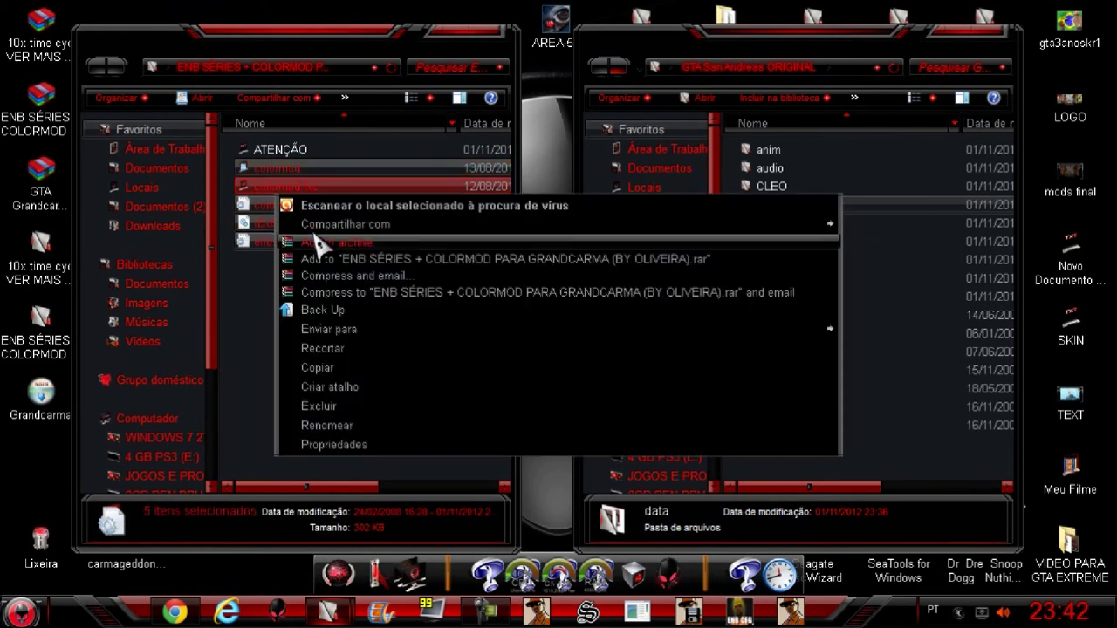
left_click(347, 374)
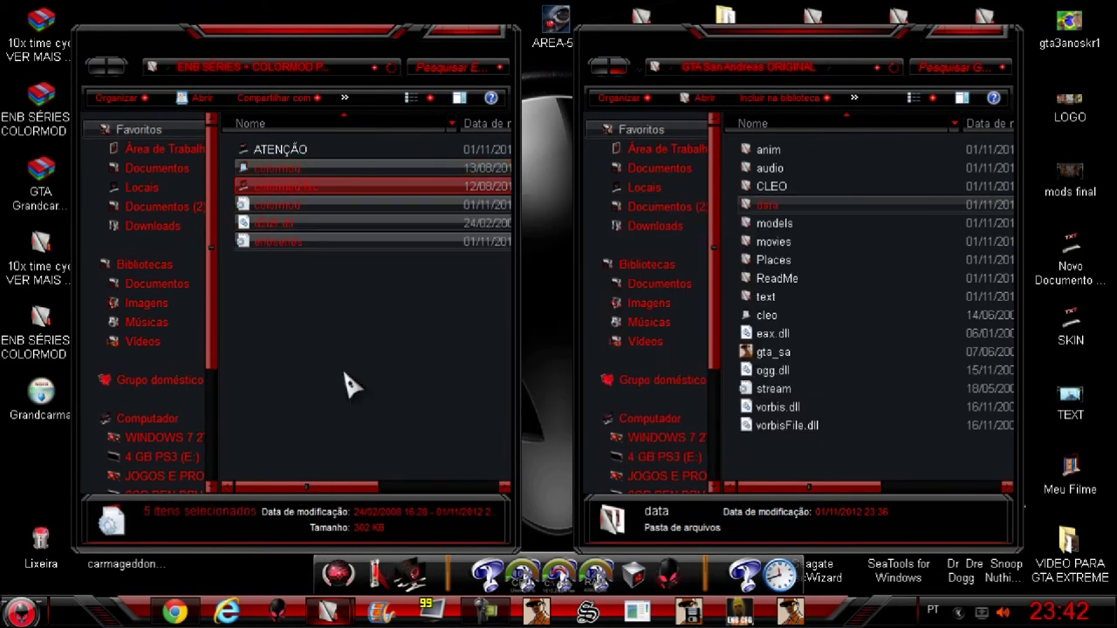
right_click(871, 368)
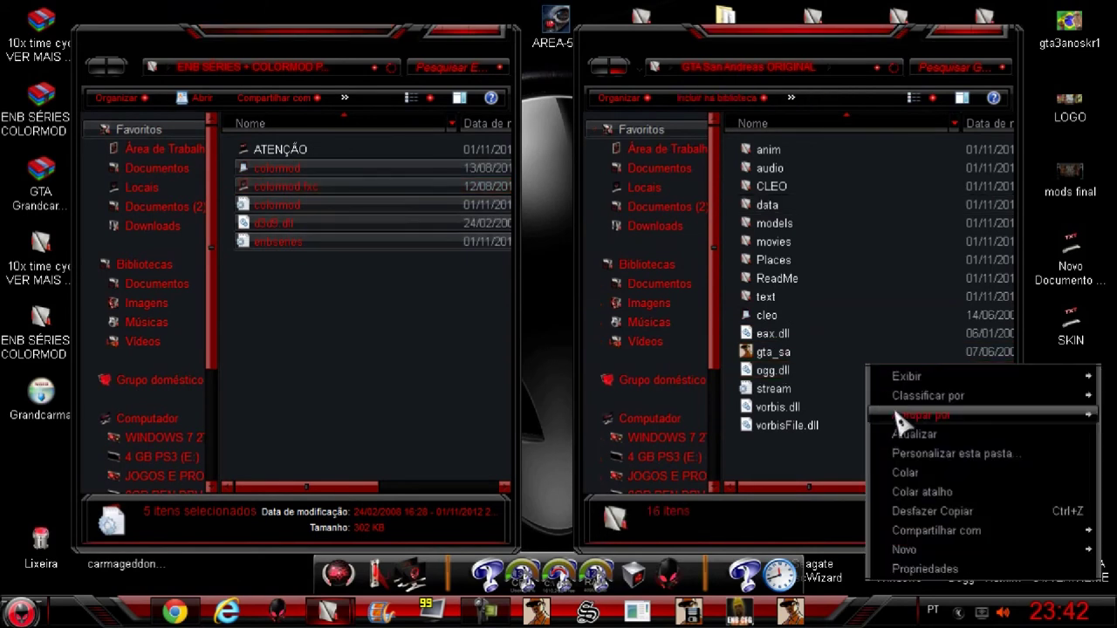
left_click(915, 477)
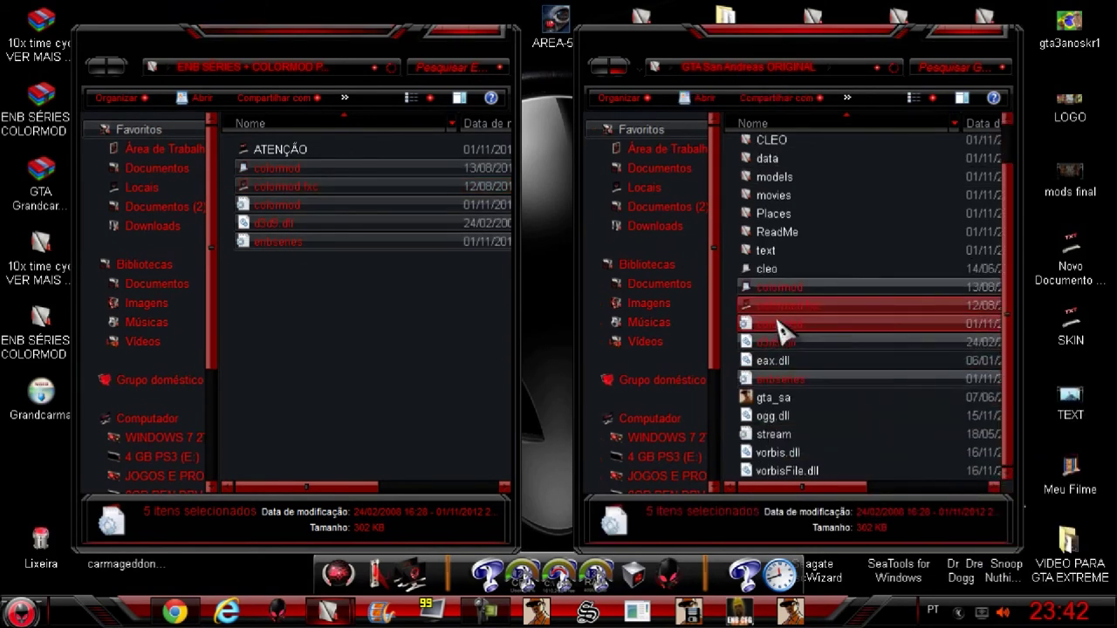
Examine the dates, types and sizes of the ENB files and the gta_sa and cleo files in GTA San Andreas ORIGINAL.
left_click(767, 398)
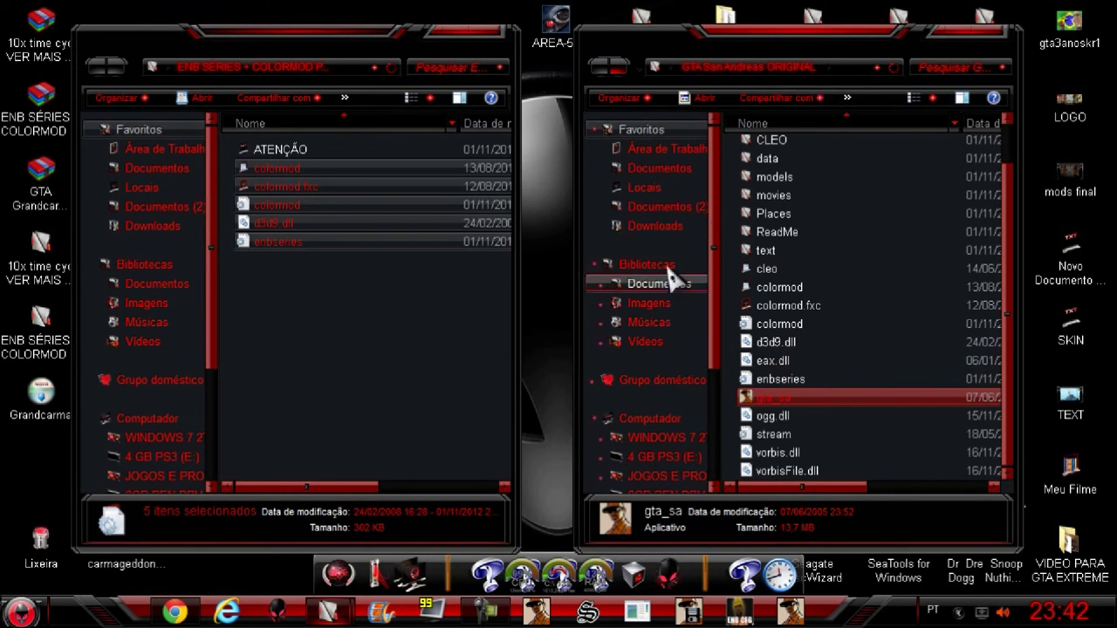
left_click(445, 343)
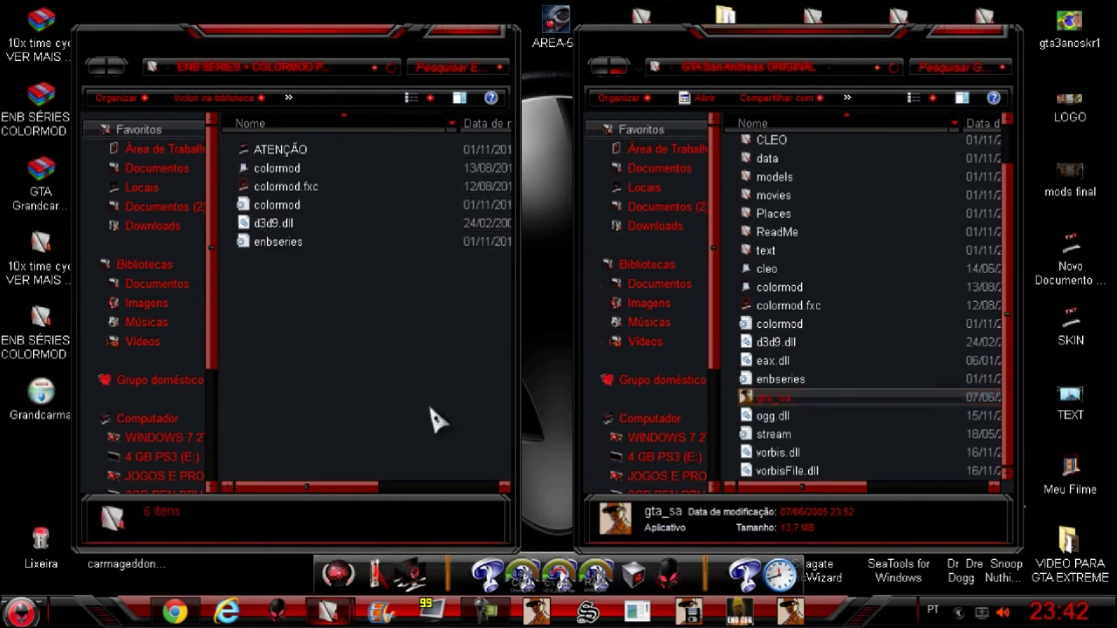
left_click(389, 489)
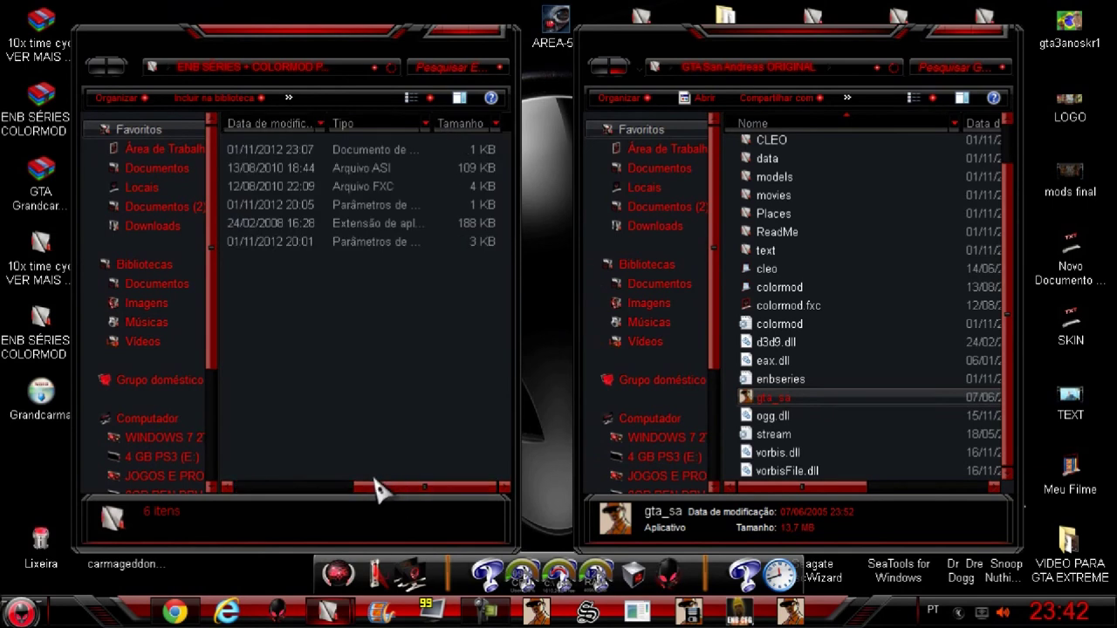
left_click(307, 488)
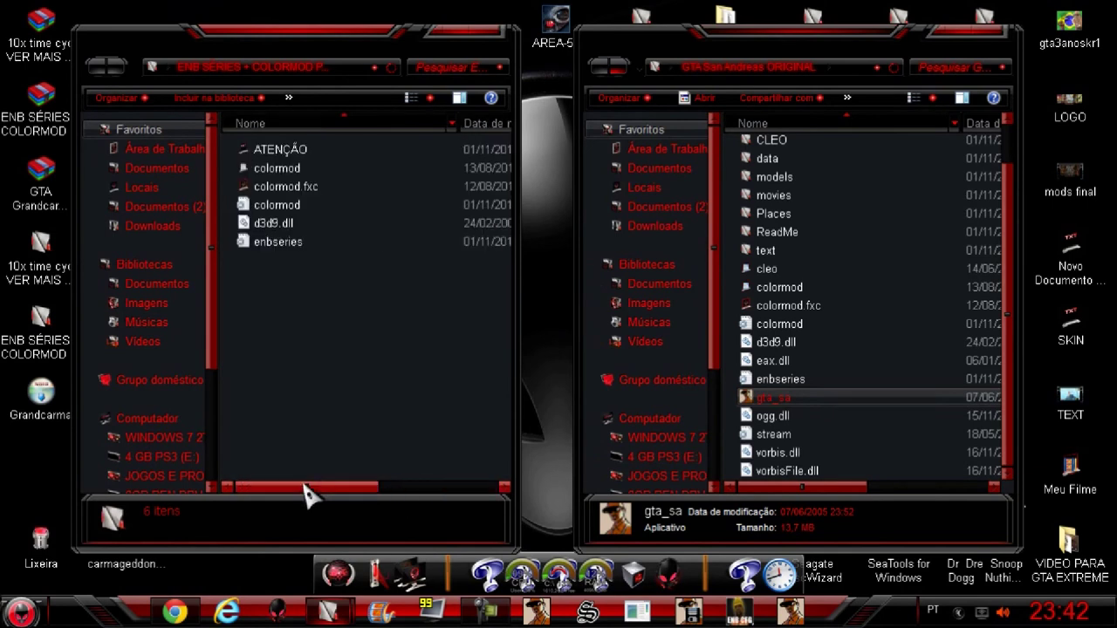
left_click(435, 489)
left_click(259, 486)
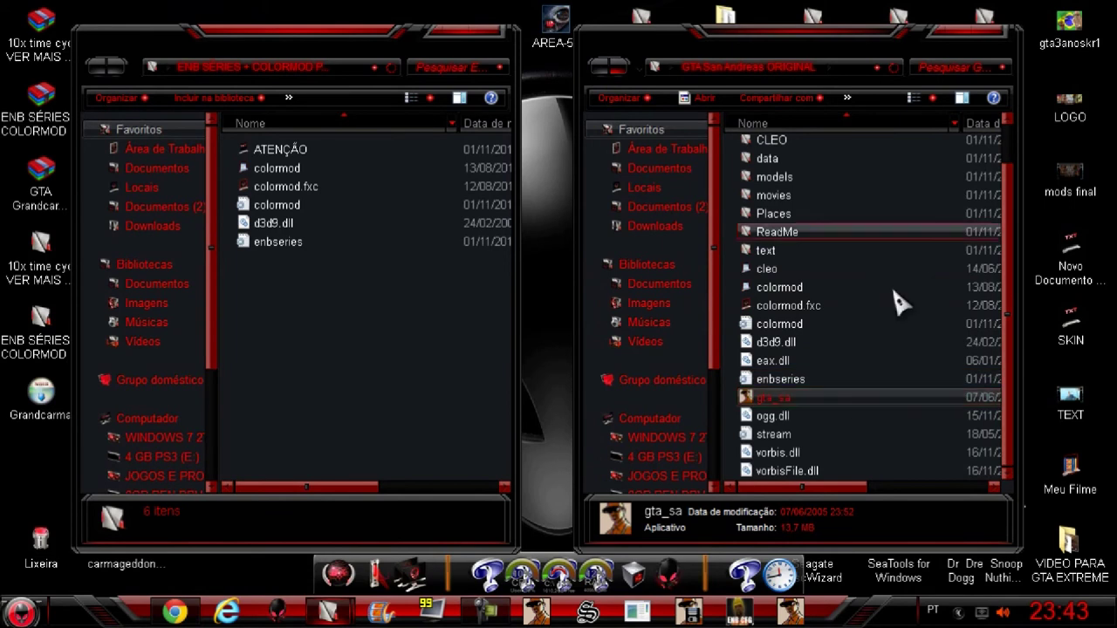
left_click(922, 269)
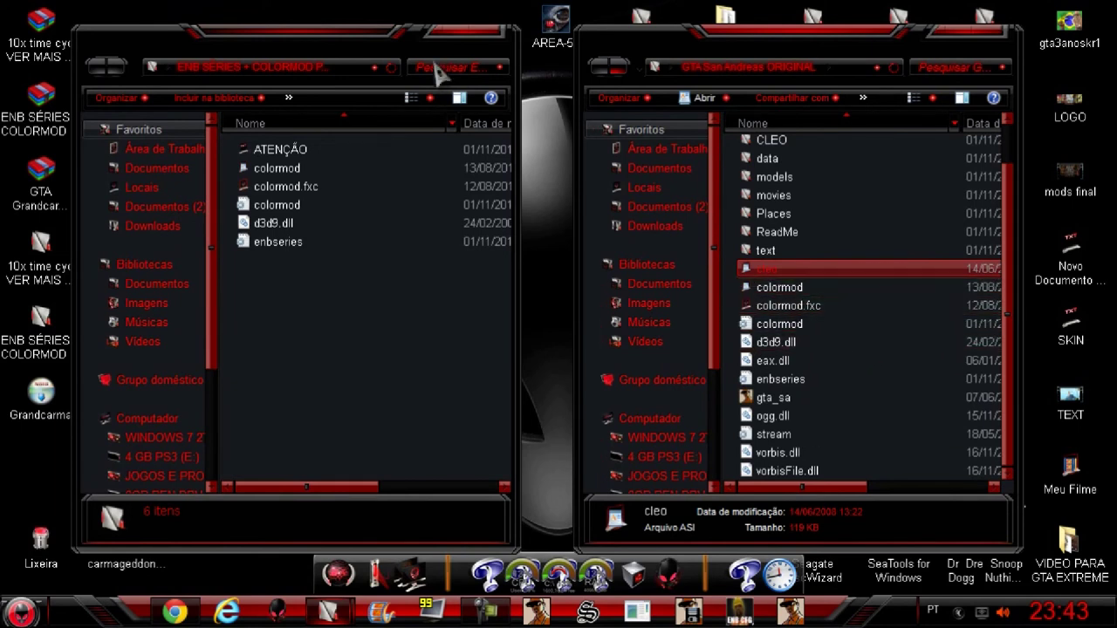
Close the ENB folder window and launch gta_sa from GTA San Andreas ORIGINAL.
left_click(486, 33)
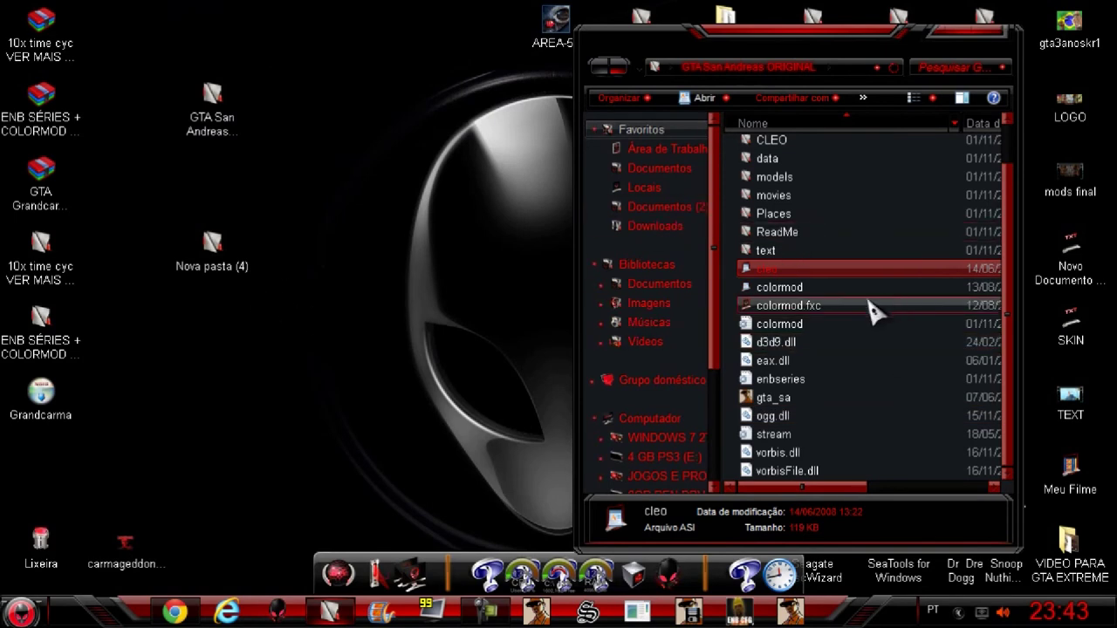
scroll(847, 190, "up", 1)
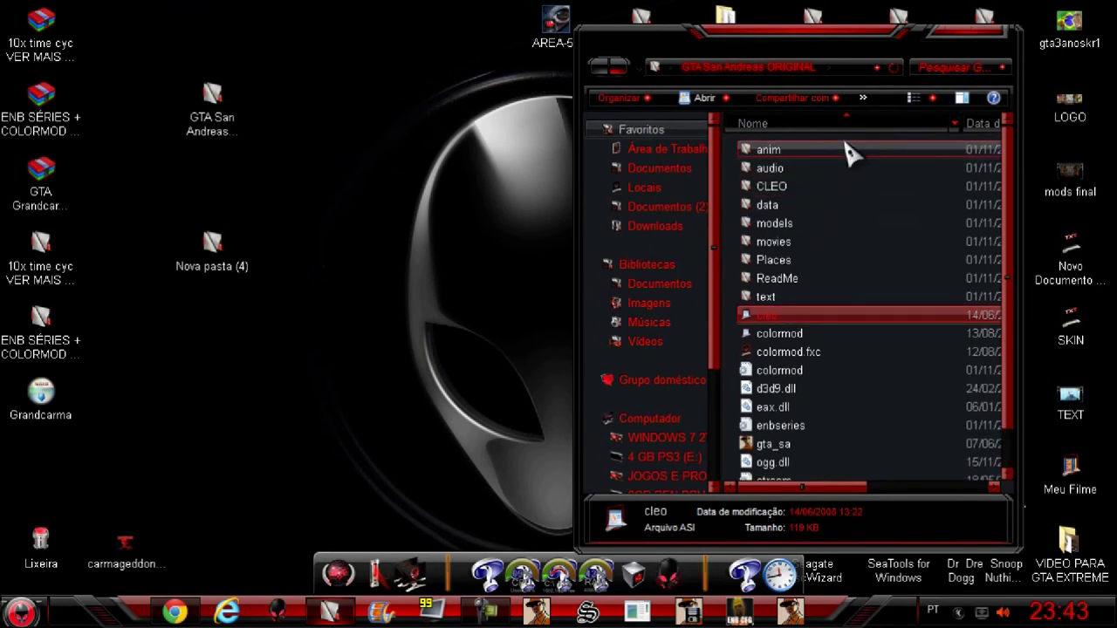
scroll(866, 230, "down", 1)
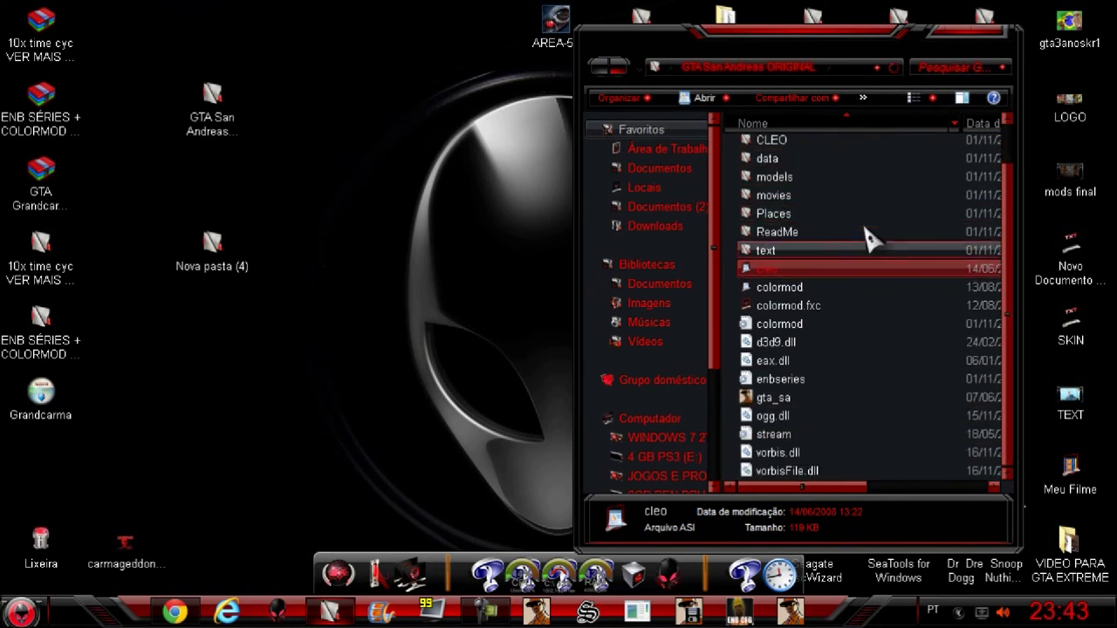
left_click(874, 401)
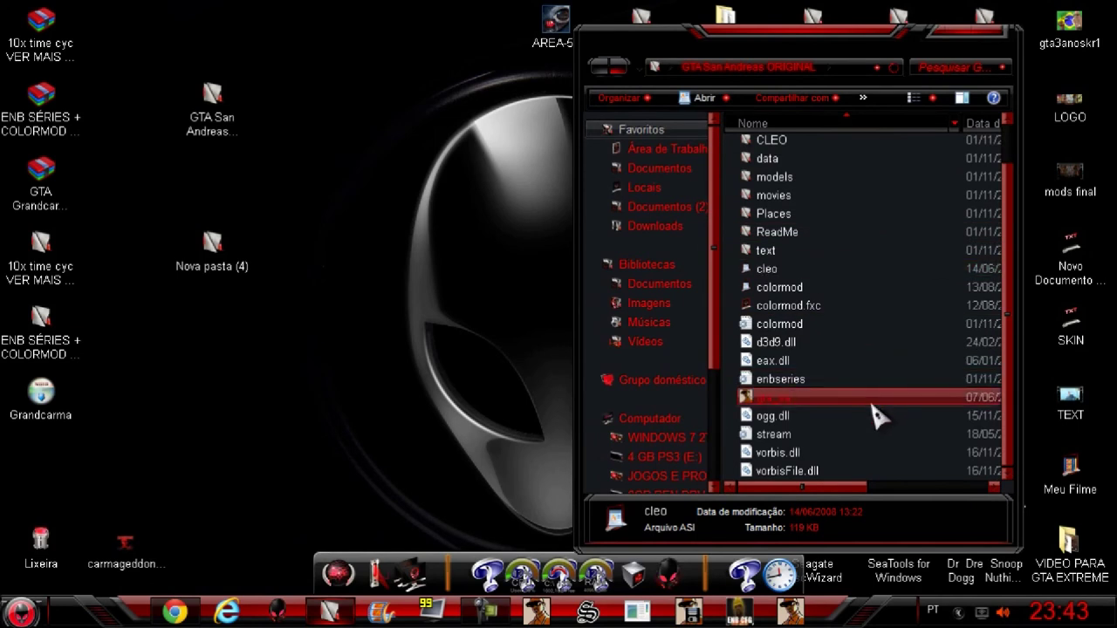
double_click(829, 399)
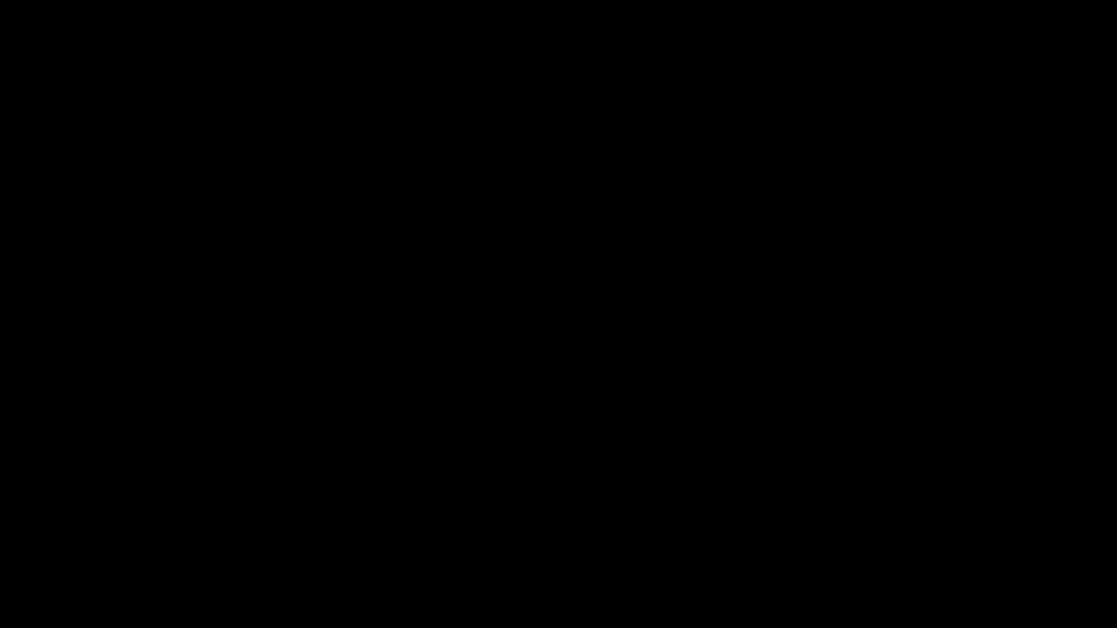
Quit the game from its main menu and confirm the exit.
key("Down")
key("Down")
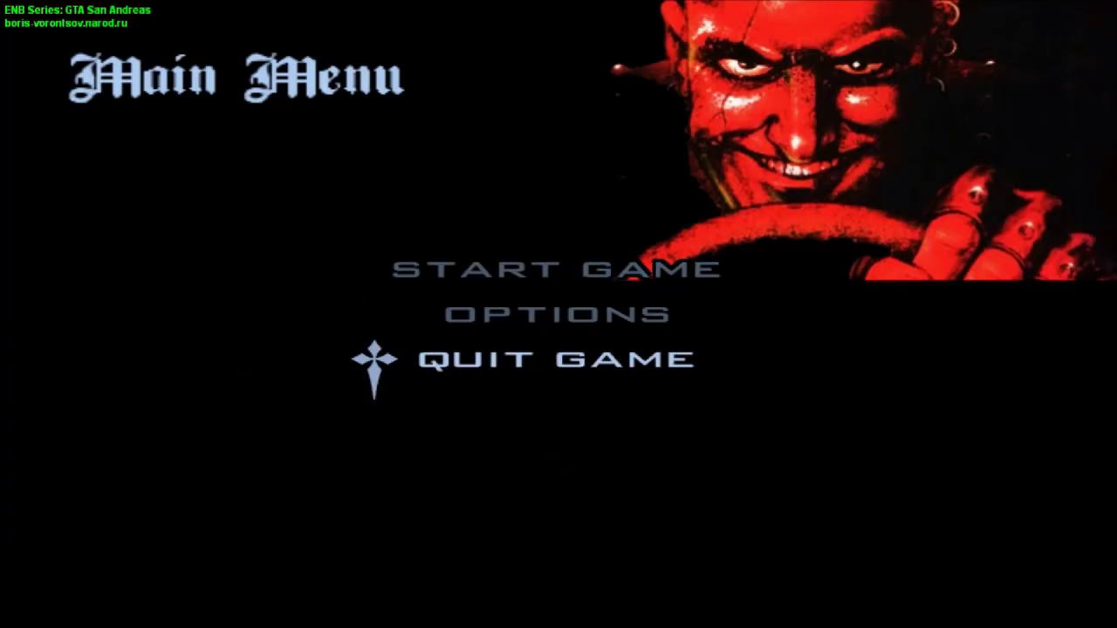
key("Return")
key("Down")
key("Return")
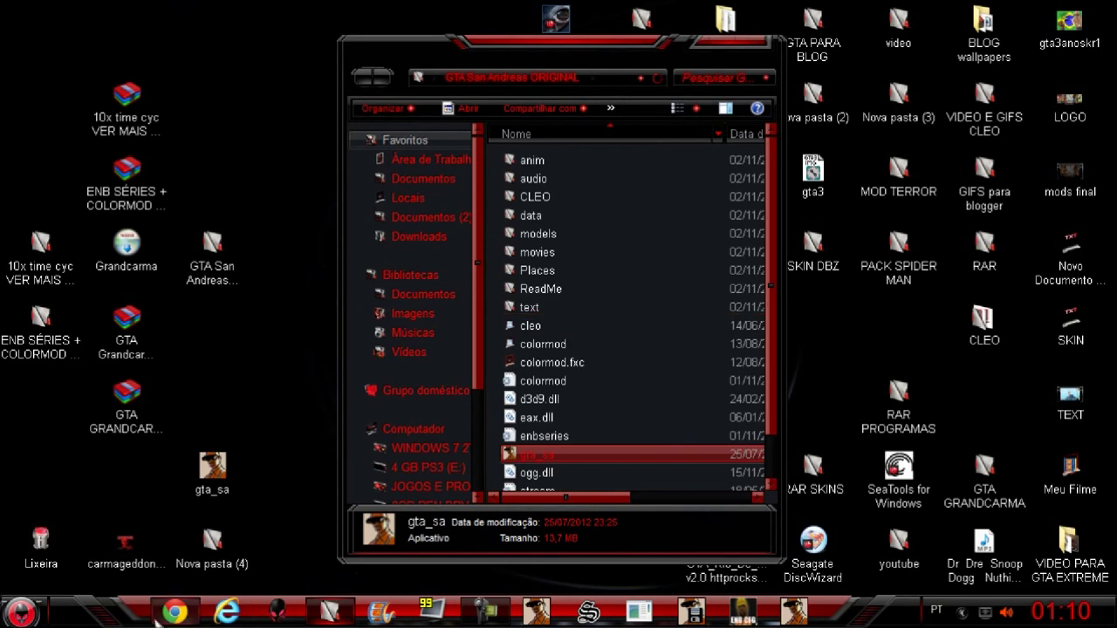
Switch to Chrome, examine the GTA LAUNCH PARA GRANDCARMA download among the mod links, and minimize the browser.
left_click(182, 602)
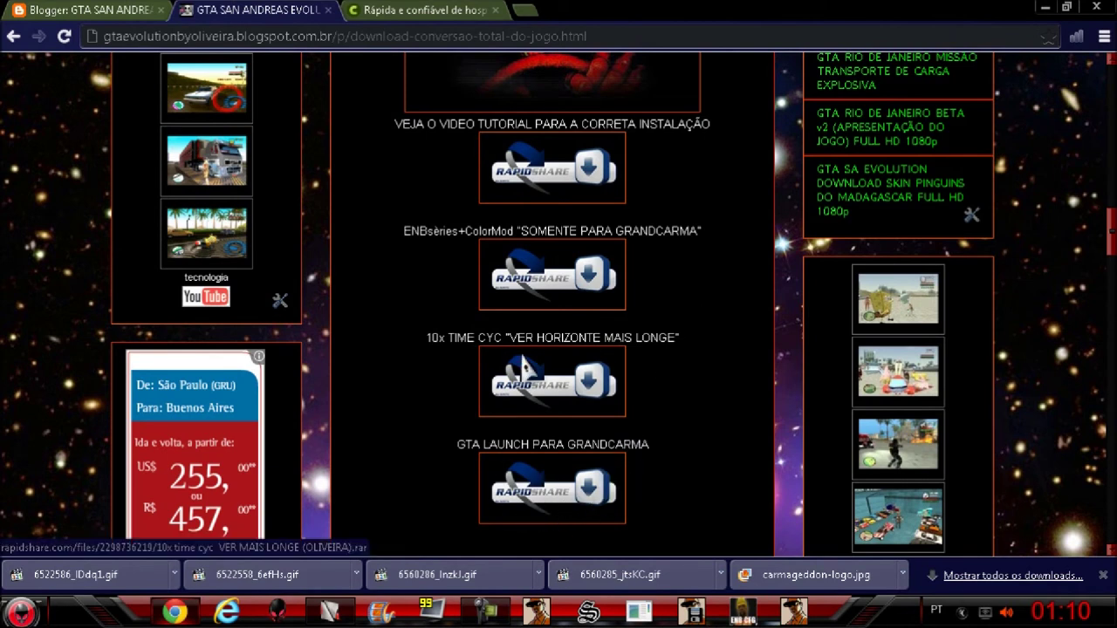
scroll(511, 373, "up", 1)
scroll(618, 469, "down", 2)
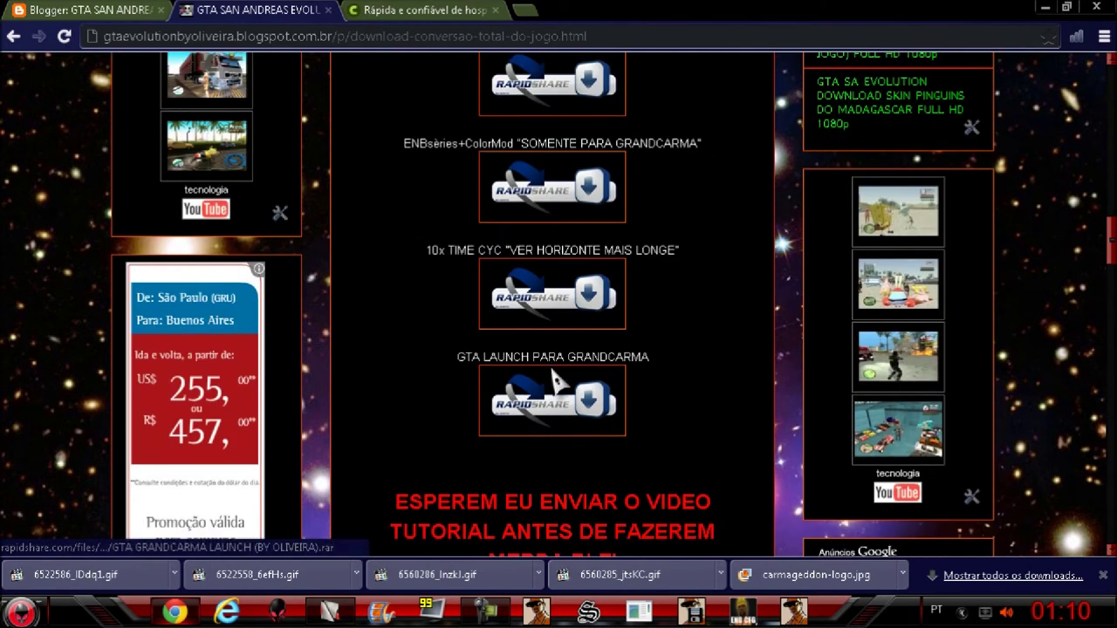
scroll(567, 393, "up", 1)
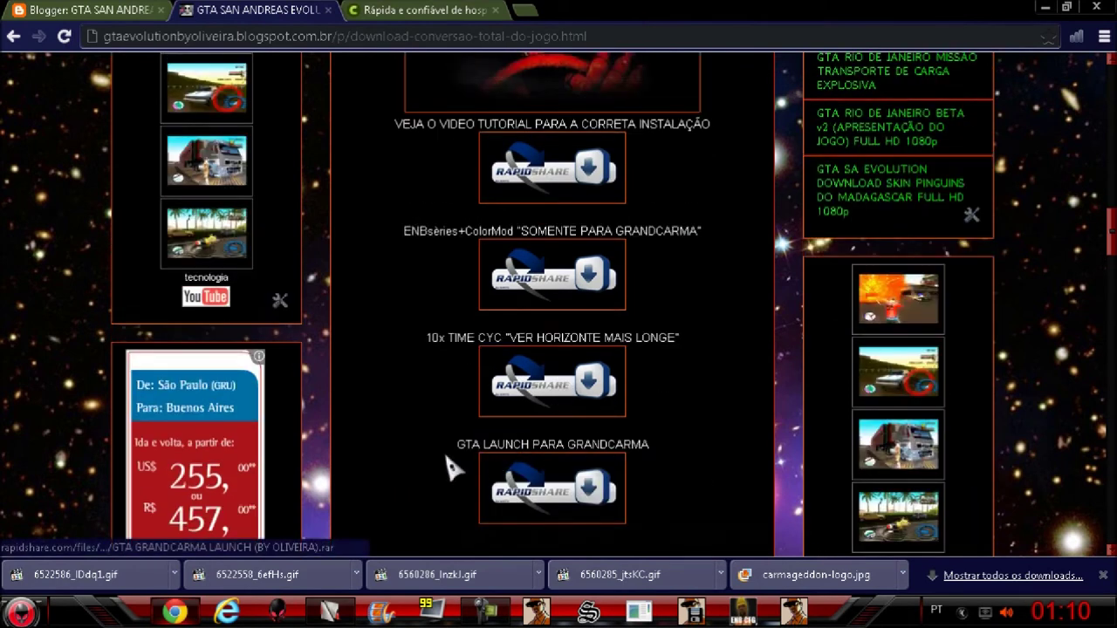
left_click(1044, 9)
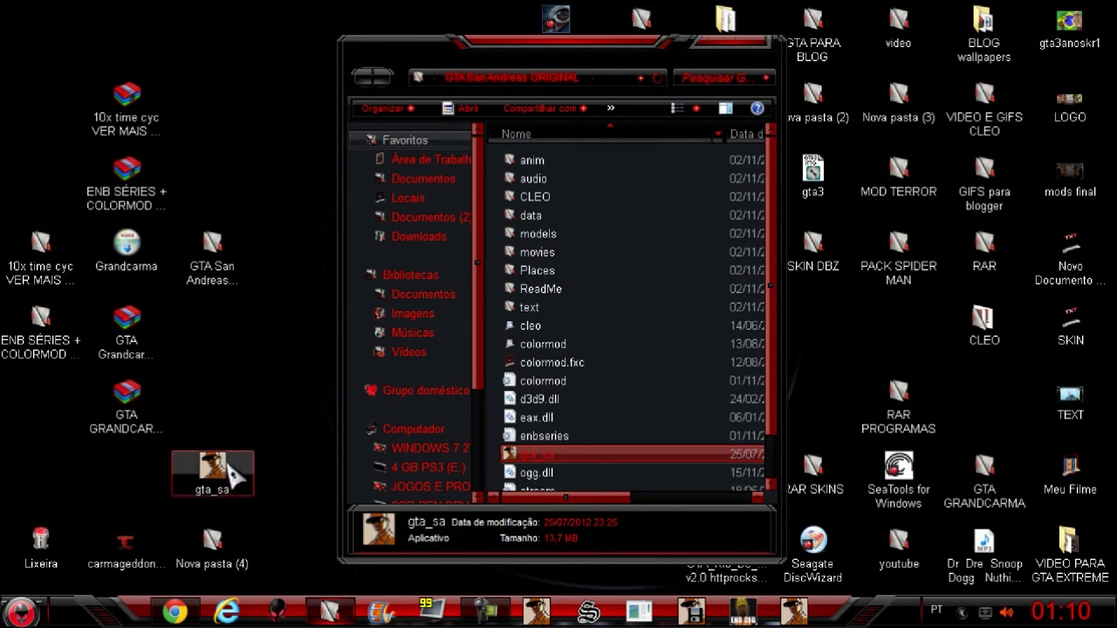
Dismiss the options for the desktop gta_sa file, launch gta_sa from GTA San Andreas ORIGINAL and skip the intro.
right_click(205, 474)
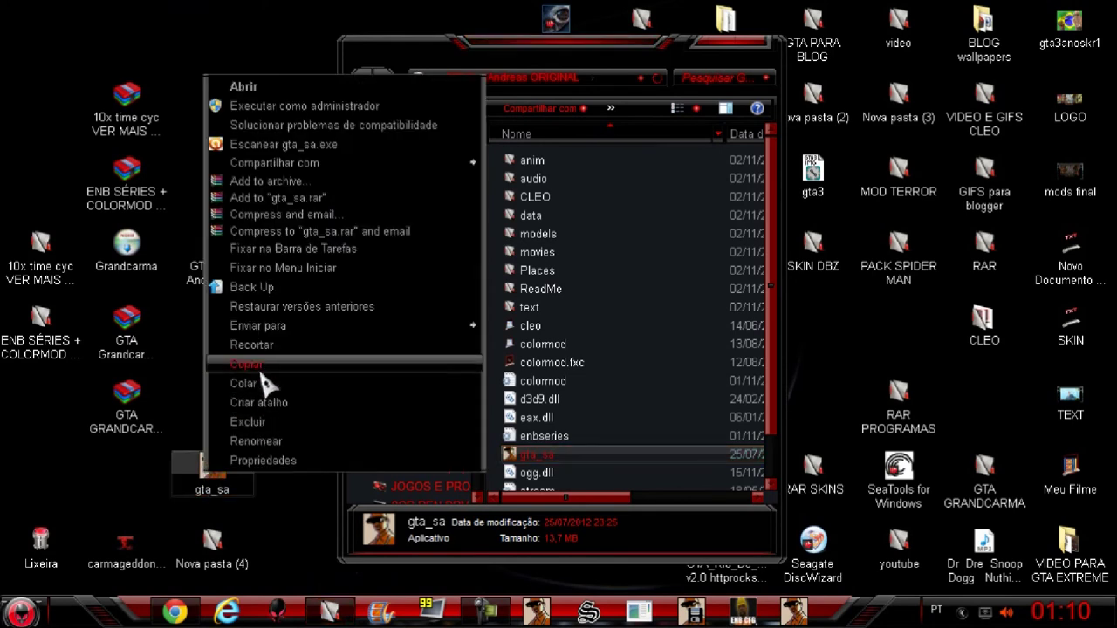
left_click(634, 382)
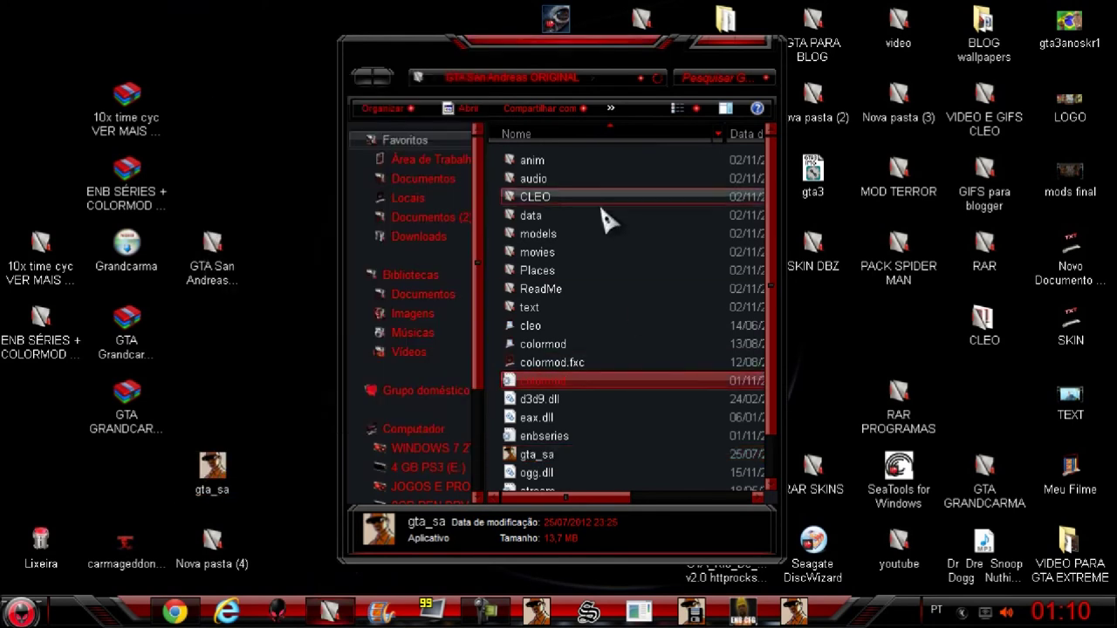
left_click(577, 456)
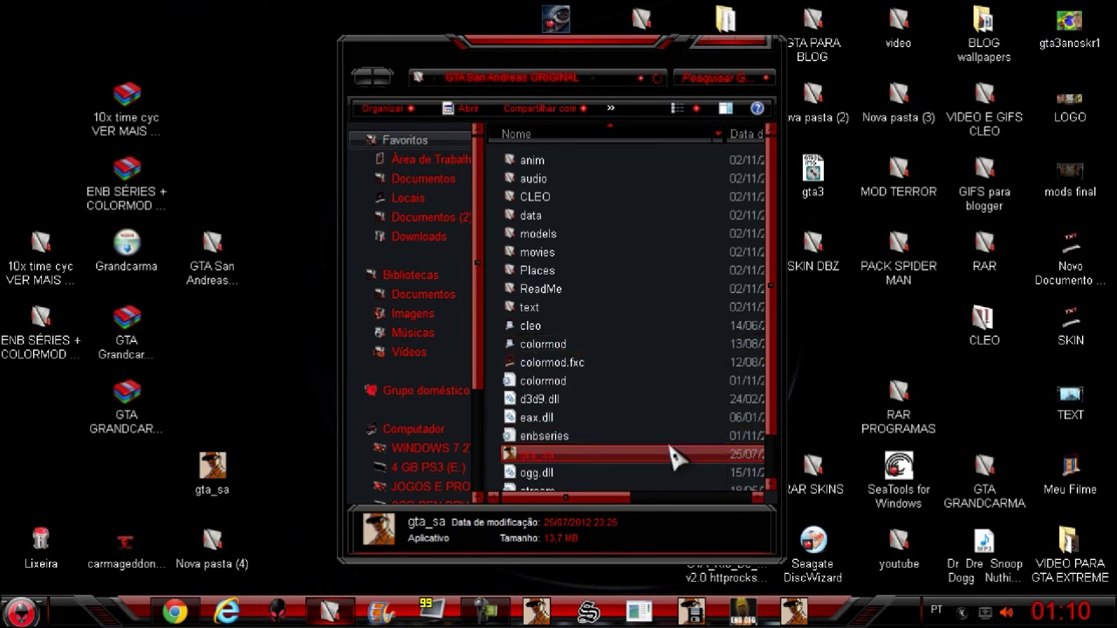
double_click(615, 455)
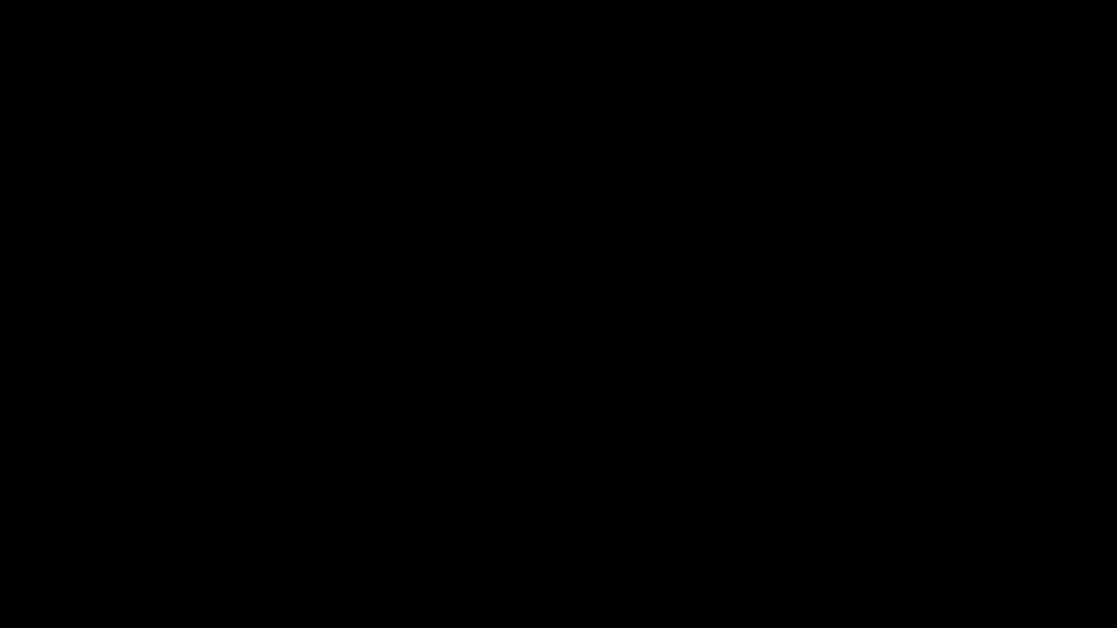
key("Return")
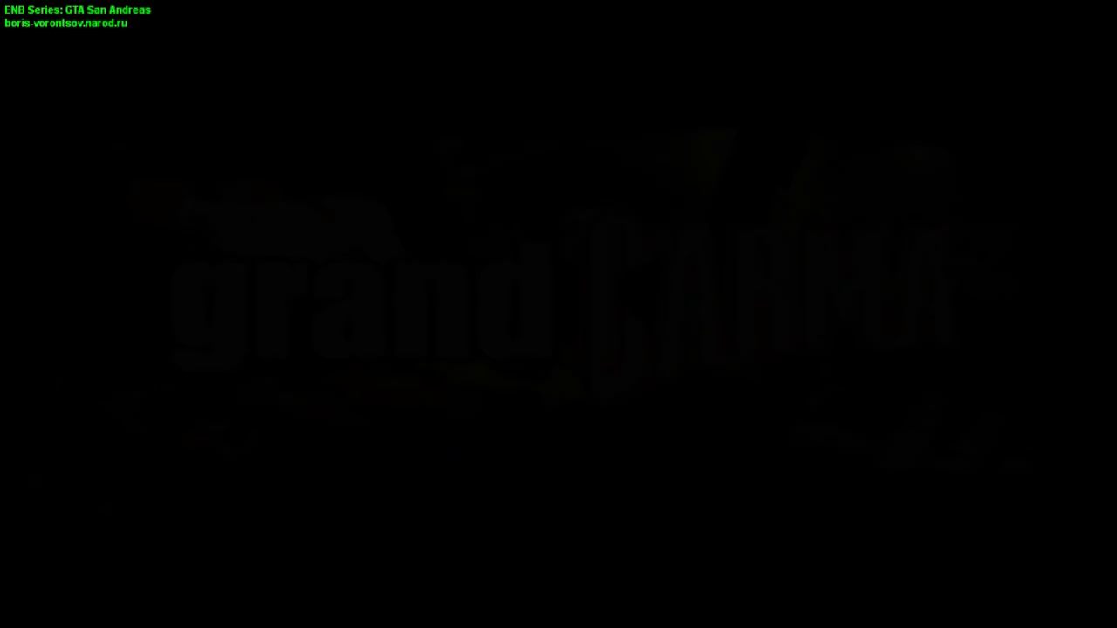